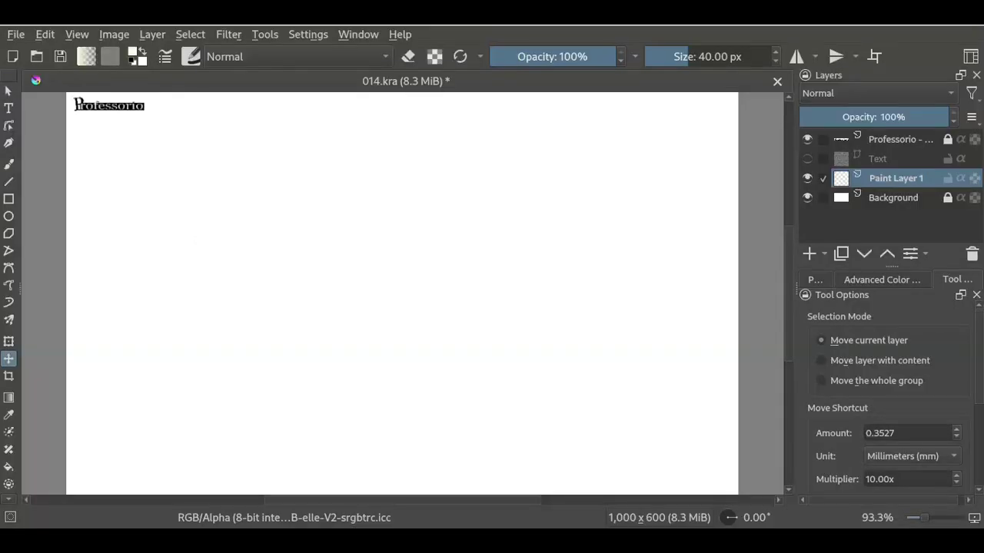
Step: Switch to the Freehand Brush, undo a test stroke, and select the Basic-5 Size preset
key("b")
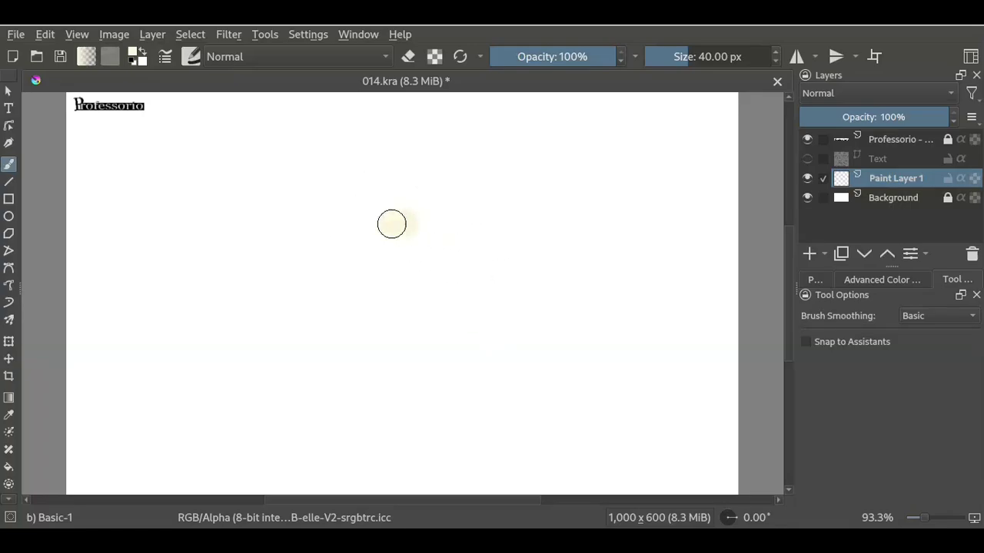
mouse_move(391, 223)
left_mouse_down()
mouse_move(411, 320)
mouse_move(427, 319)
left_mouse_up()
key("ctrl+z")
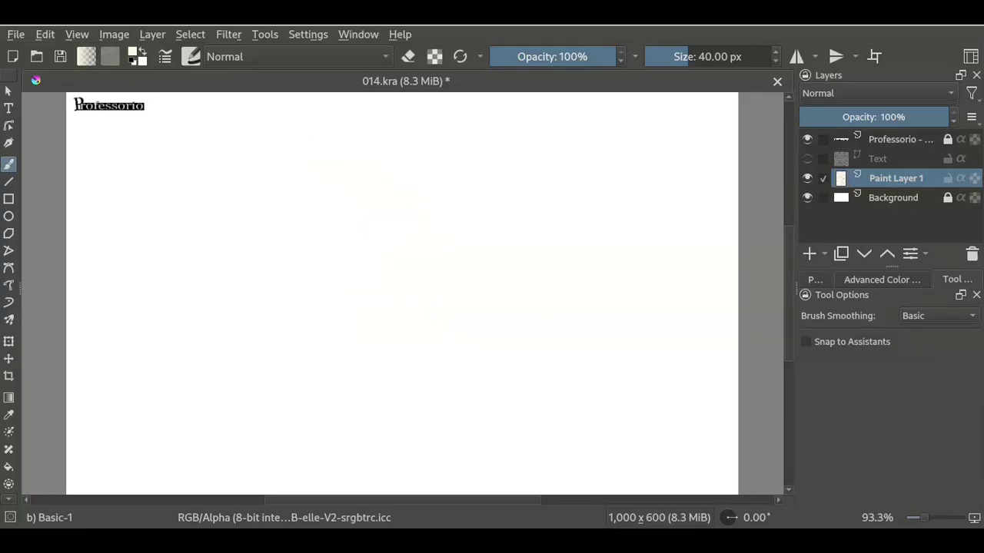
key("F6")
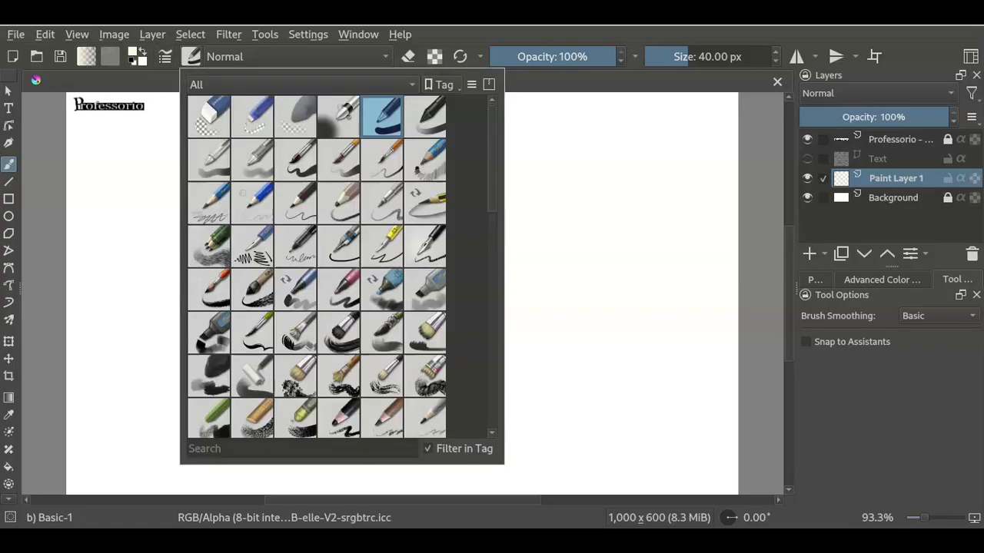
left_click(295, 159)
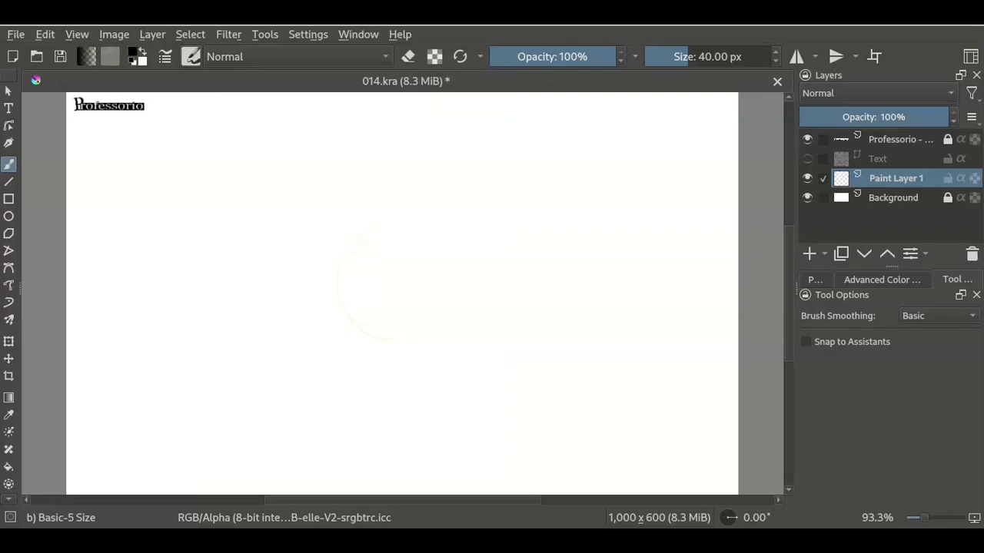
Step: Sketch the two oval lenses and the strap lines running across and beneath them
mouse_move(388, 200)
left_mouse_down()
mouse_move(450, 292)
mouse_move(390, 198)
left_mouse_up()
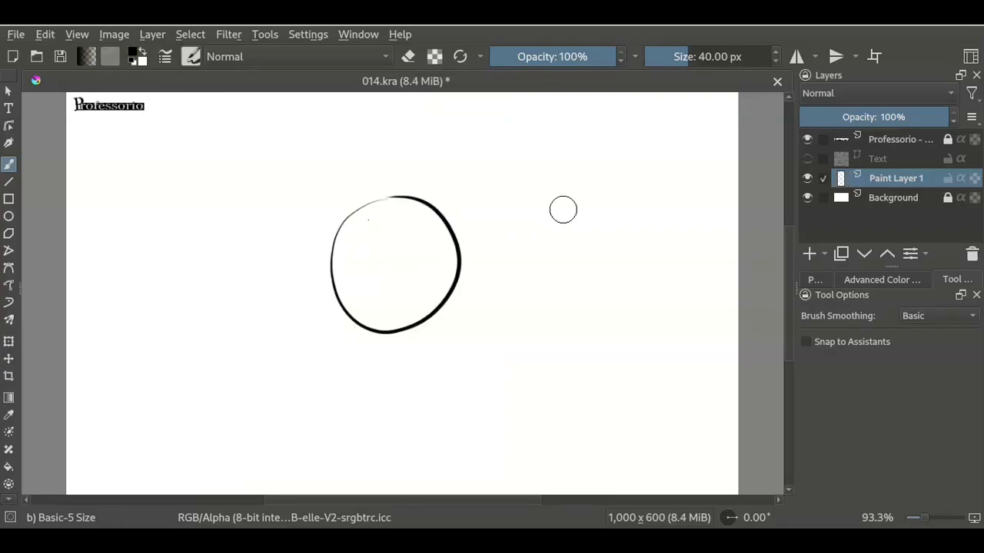
left_click_drag(626, 186, 609, 187)
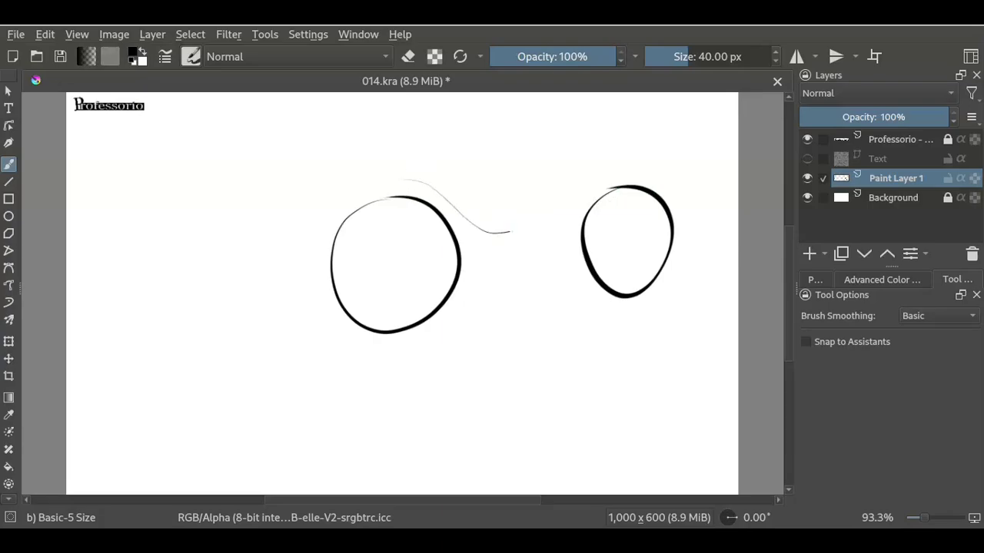
left_click_drag(510, 231, 654, 143)
mouse_move(656, 320)
left_mouse_down()
mouse_move(546, 270)
mouse_move(391, 371)
left_mouse_up()
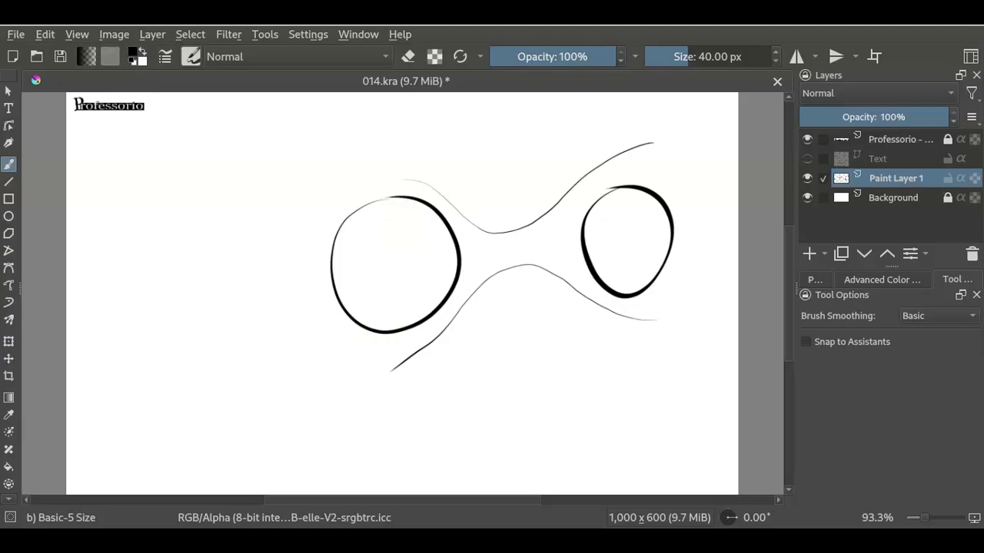
left_click_drag(492, 258, 711, 167)
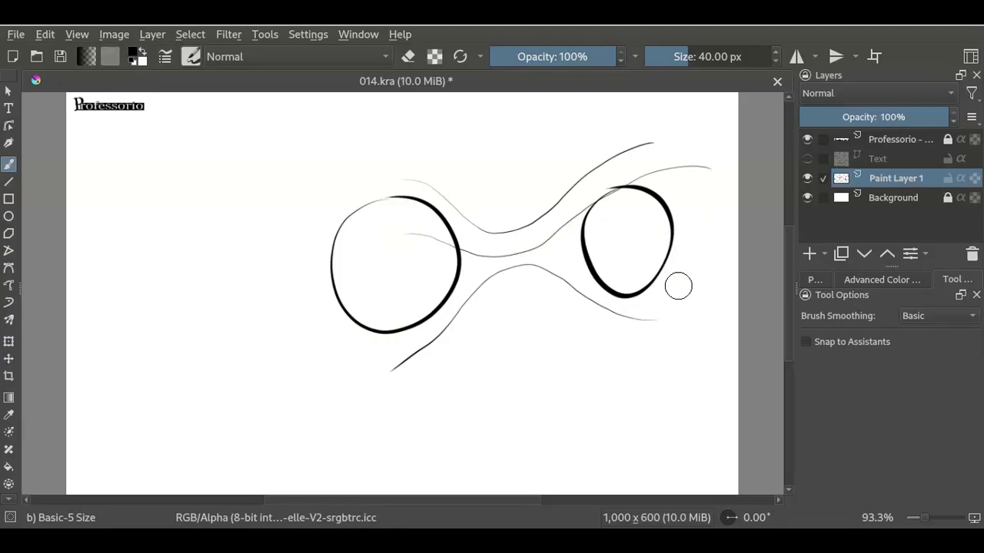
left_click_drag(696, 267, 587, 255)
left_click_drag(477, 260, 365, 325)
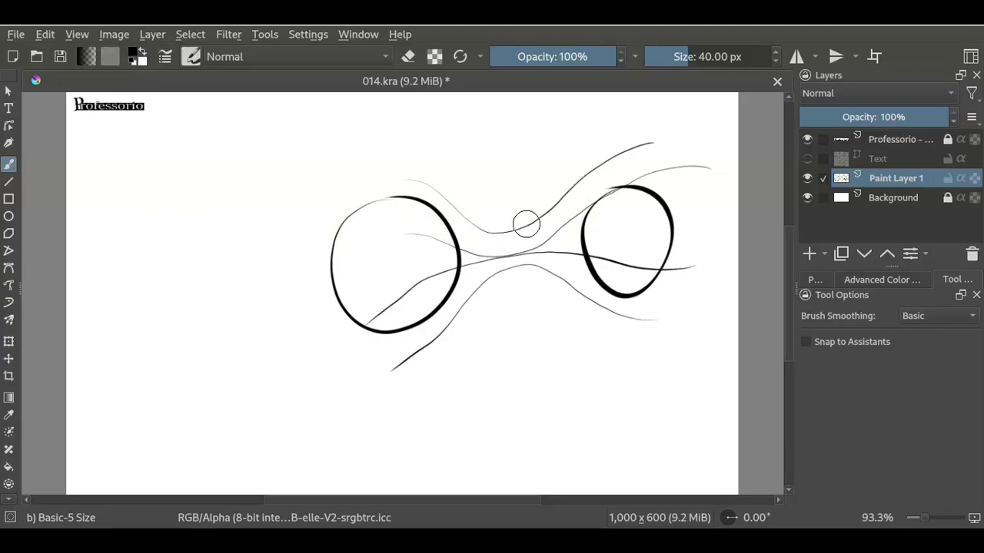
Step: Add the small bridge and wavy mask edges around the goggles, undoing the last stroke
mouse_move(493, 240)
left_mouse_down()
mouse_move(505, 238)
mouse_move(492, 243)
left_mouse_up()
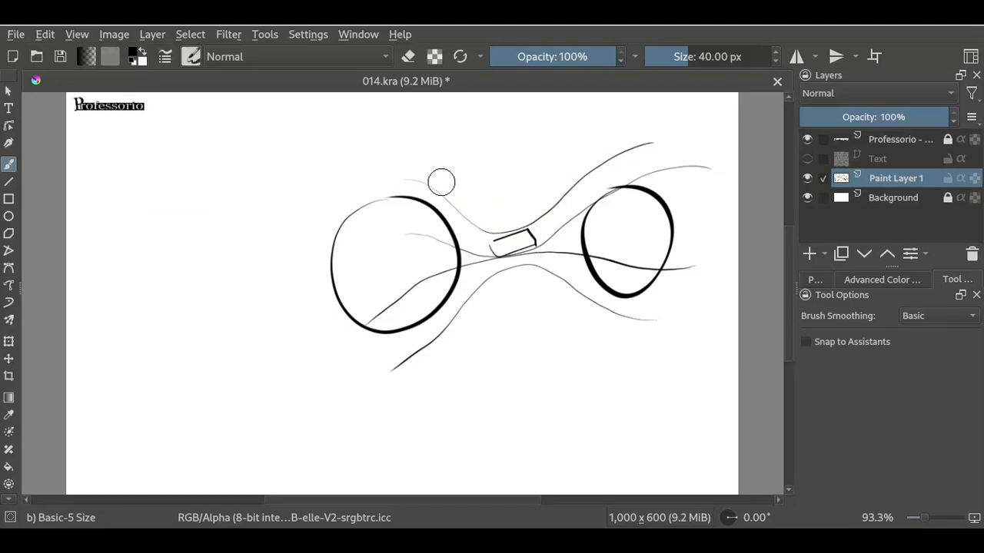
left_click_drag(386, 179, 444, 186)
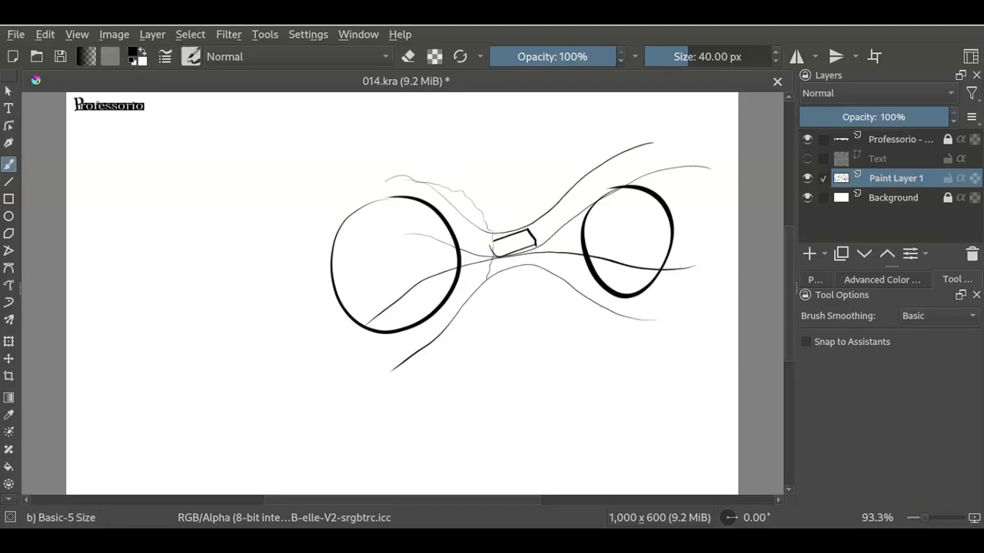
left_click_drag(449, 343, 386, 387)
mouse_move(637, 129)
left_mouse_down()
mouse_move(561, 184)
mouse_move(541, 219)
left_mouse_up()
left_click_drag(603, 332, 649, 346)
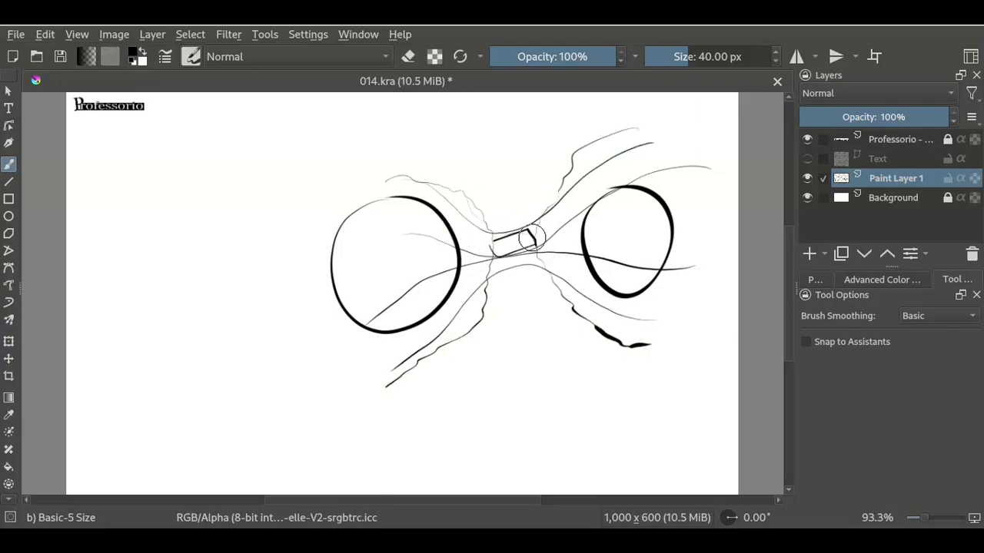
key("ctrl+z")
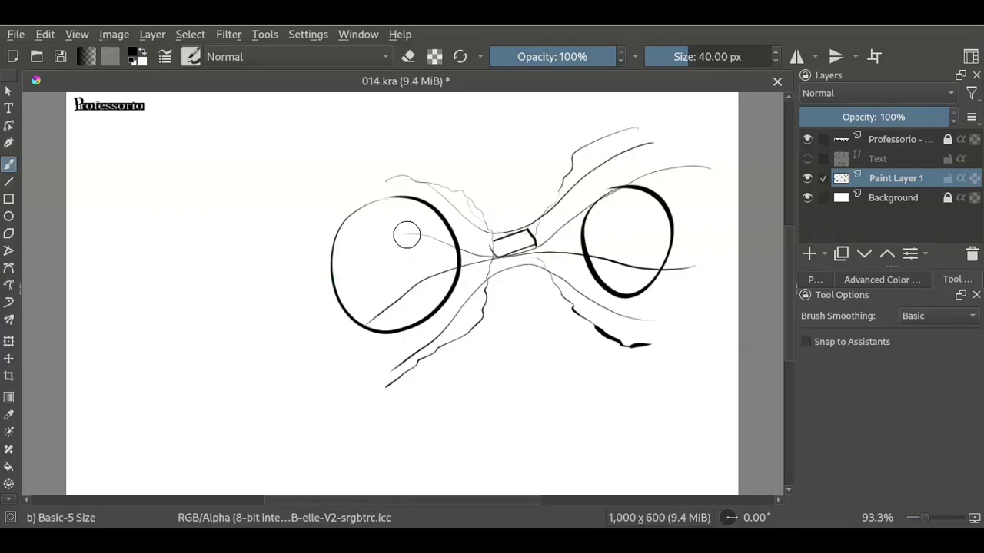
Step: Dot speckles inside the left lens and start speckling the right lens
left_click(399, 239)
left_click(398, 269)
left_click(389, 303)
left_click(636, 214)
left_click(611, 243)
left_click(640, 241)
Step: Finish the right-lens speckles, fade the sketch layer to 25% opacity, and add Paint Layer 2
left_click(639, 262)
left_click(657, 235)
left_click(658, 220)
left_click_drag(941, 116, 837, 117)
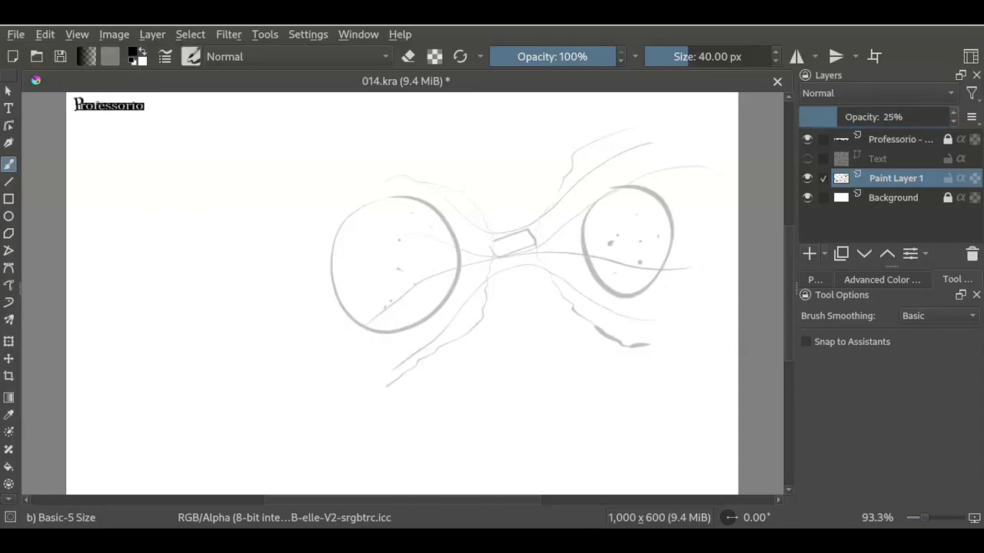
key("Insert")
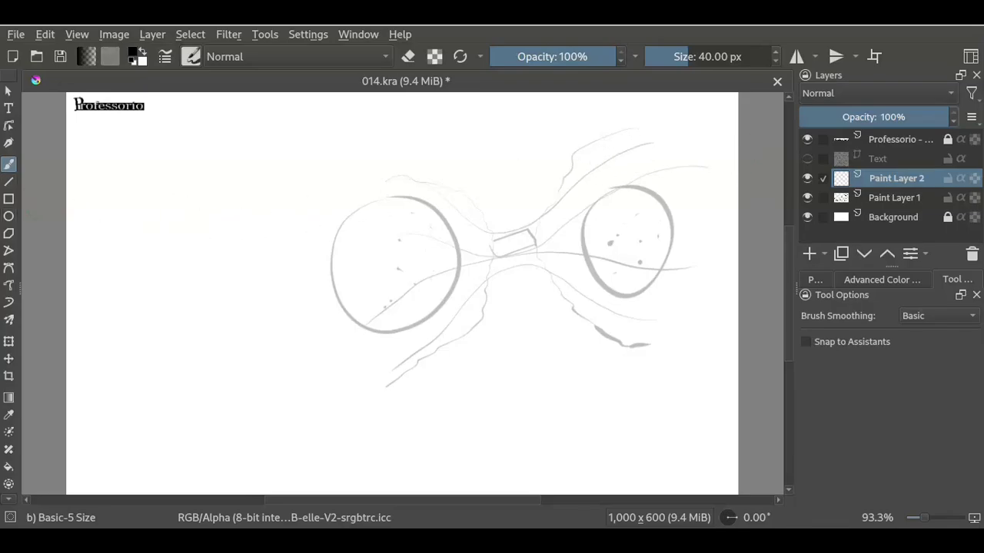
Step: Draw a thin 203 px ellipse circle over the left lens after shrinking brush size to ~3 px
left_click(9, 216)
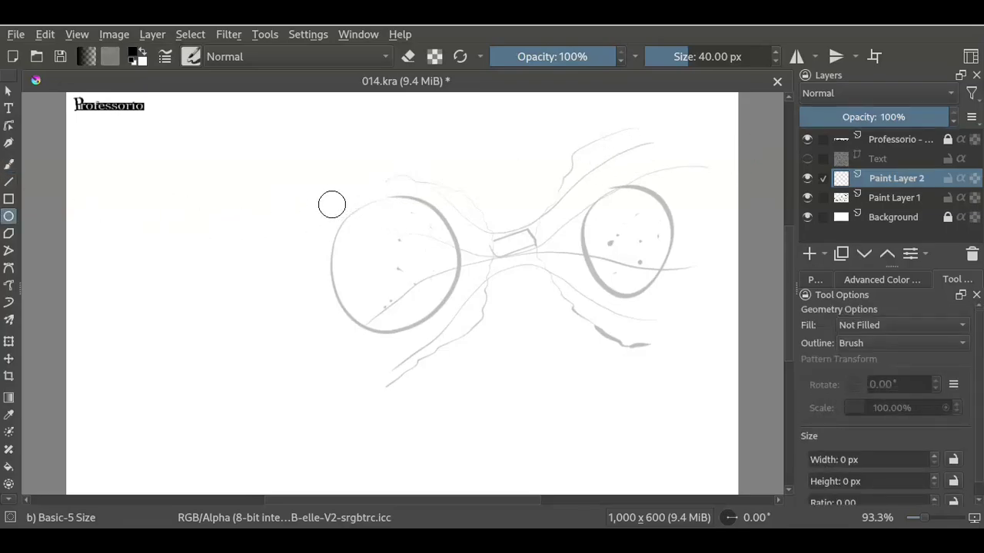
mouse_move(336, 194)
left_mouse_down()
mouse_move(463, 337)
mouse_move(456, 328)
left_mouse_up()
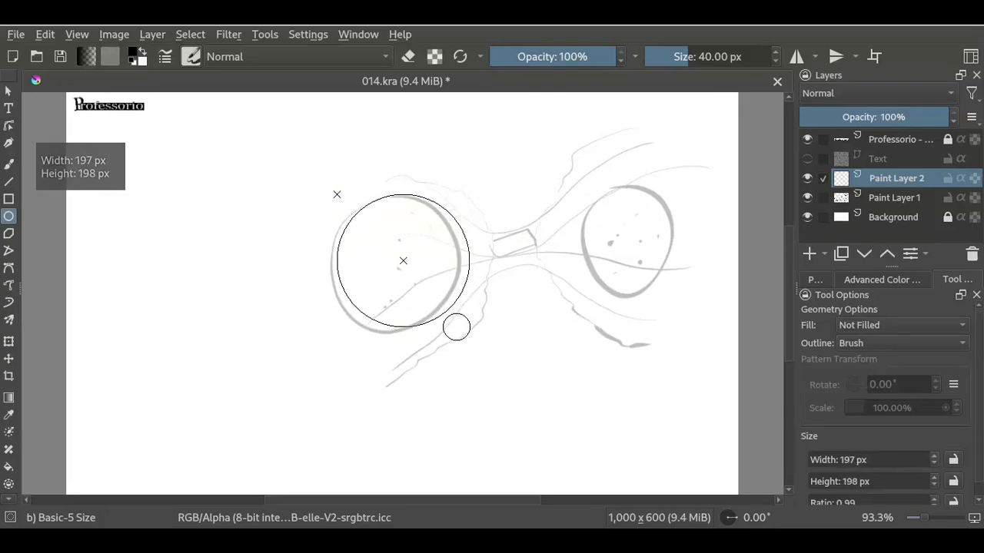
left_click_drag(456, 328, 456, 325)
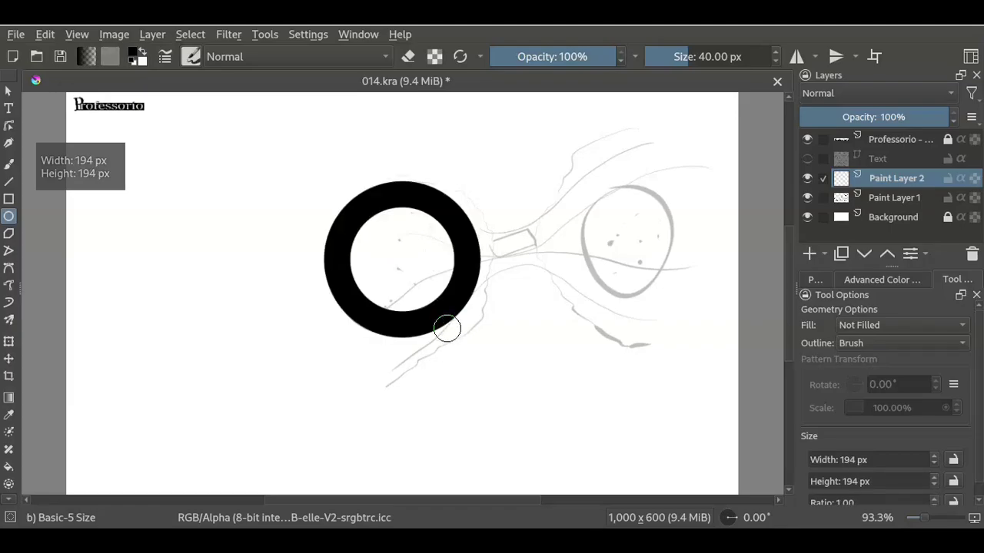
key("ctrl+z")
key("ctrl+z")
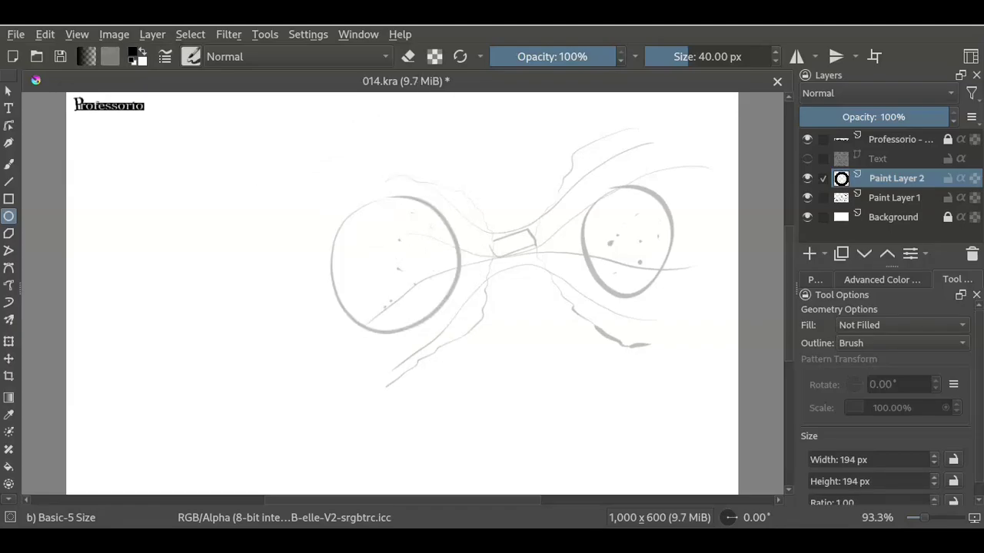
left_click_drag(718, 56, 666, 56)
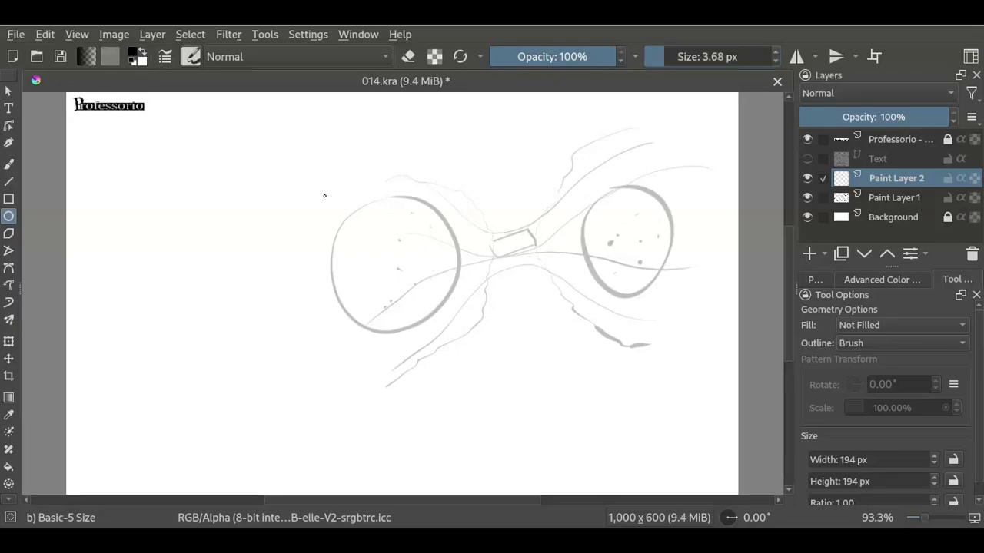
left_click_drag(328, 189, 460, 330)
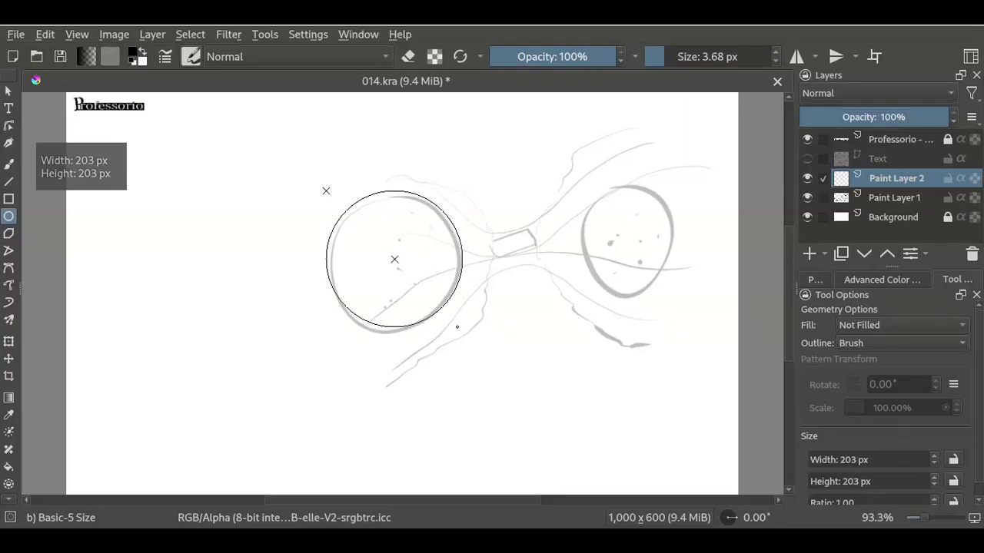
left_click_drag(460, 330, 457, 326)
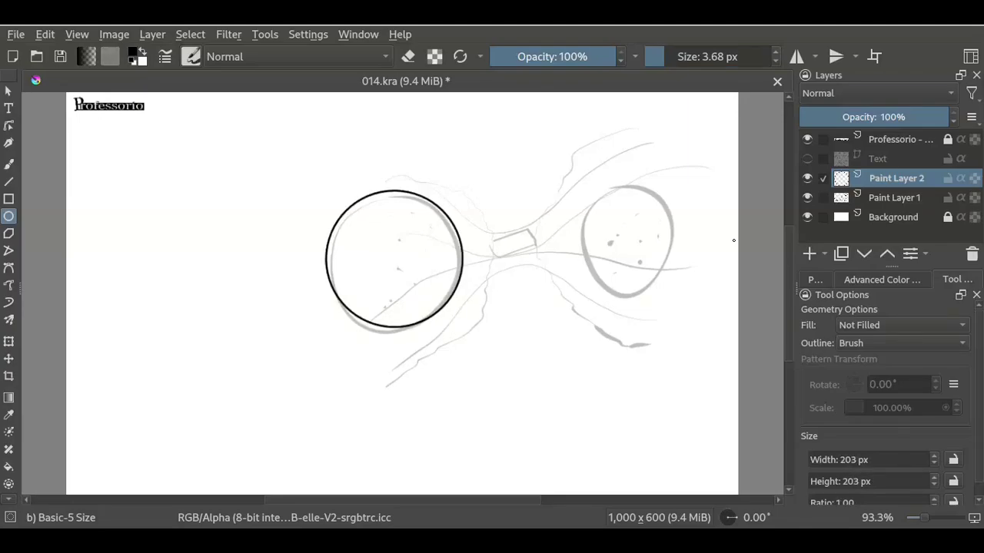
Step: Move the circle layer to line it up with the lens
key("t")
mouse_move(394, 259)
left_mouse_down()
mouse_move(633, 245)
mouse_move(396, 256)
left_mouse_up()
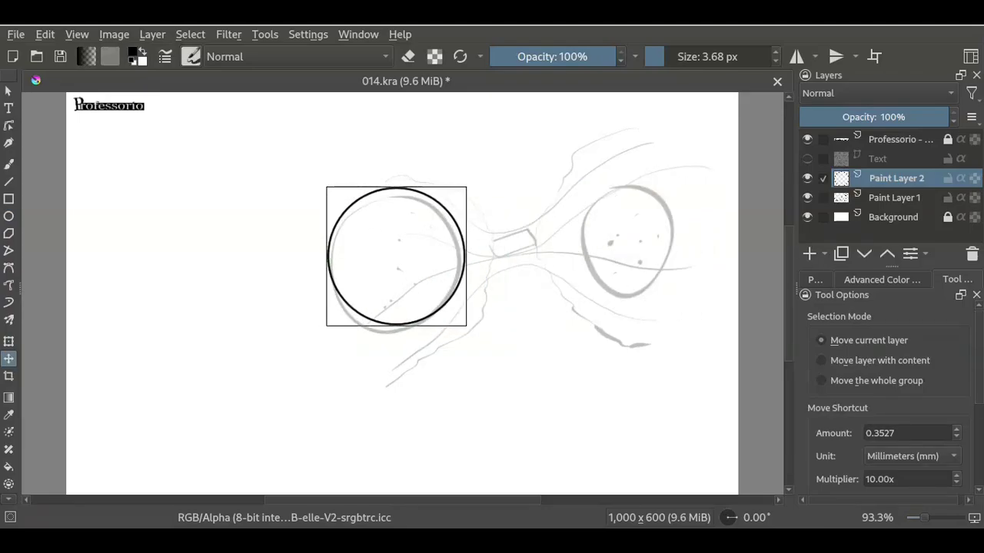
mouse_move(396, 256)
left_mouse_down()
mouse_move(432, 263)
mouse_move(407, 261)
mouse_move(589, 241)
mouse_move(634, 248)
mouse_move(625, 242)
left_mouse_up()
Step: Duplicate the circle layer, scale the copy slightly smaller, and place it over the right lens
left_click(841, 253)
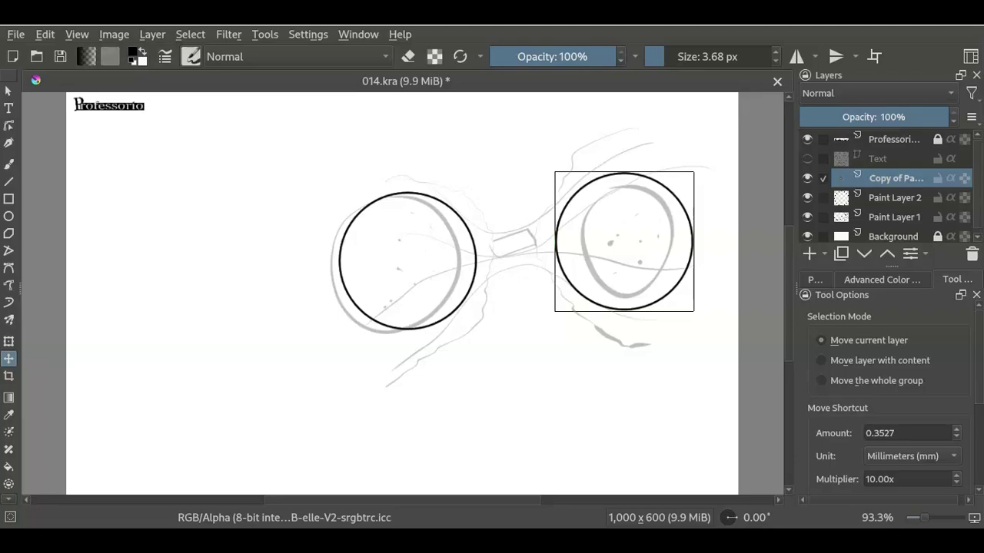
key("ctrl+t")
left_click_drag(694, 172, 674, 191)
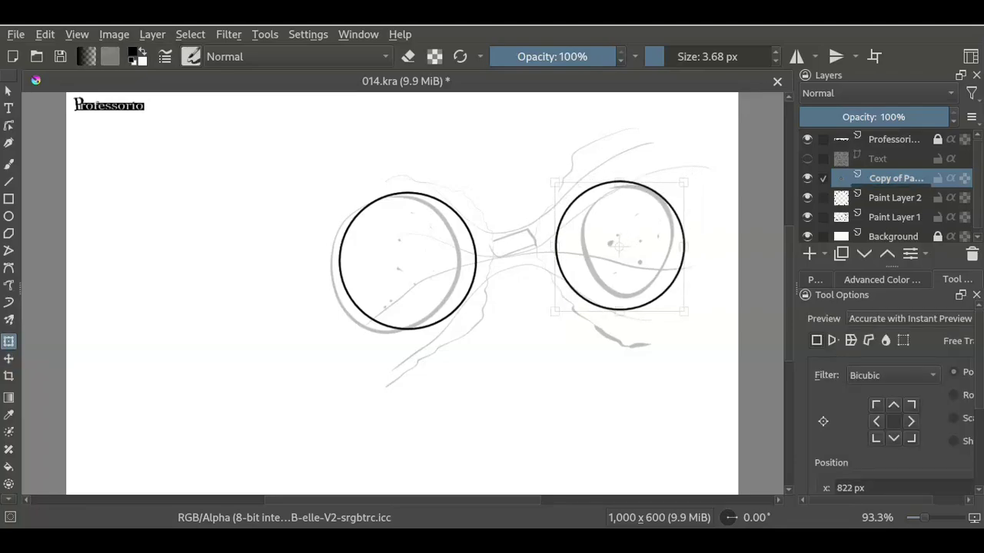
left_click_drag(614, 250, 627, 238)
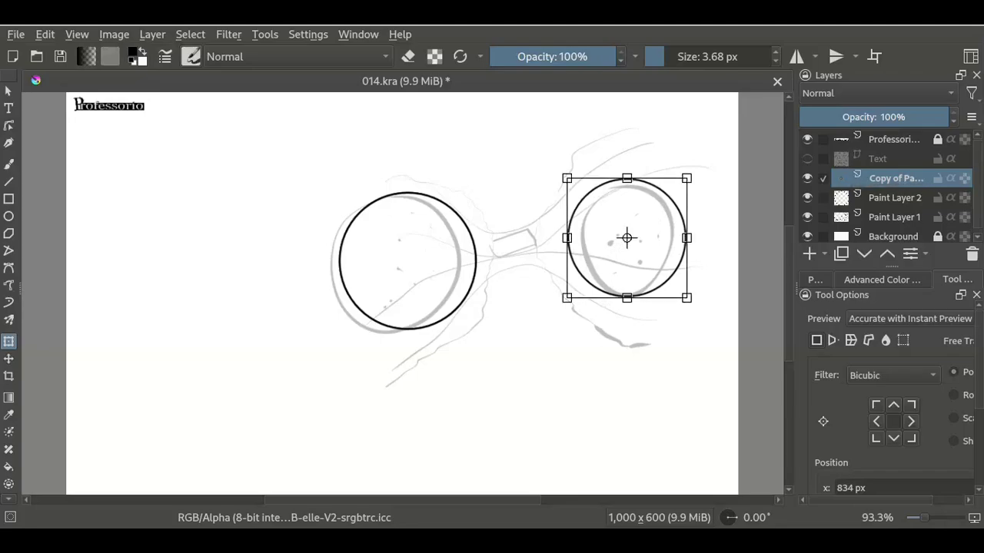
Step: Rename the layers U1, U2 and rough
double_click(868, 198)
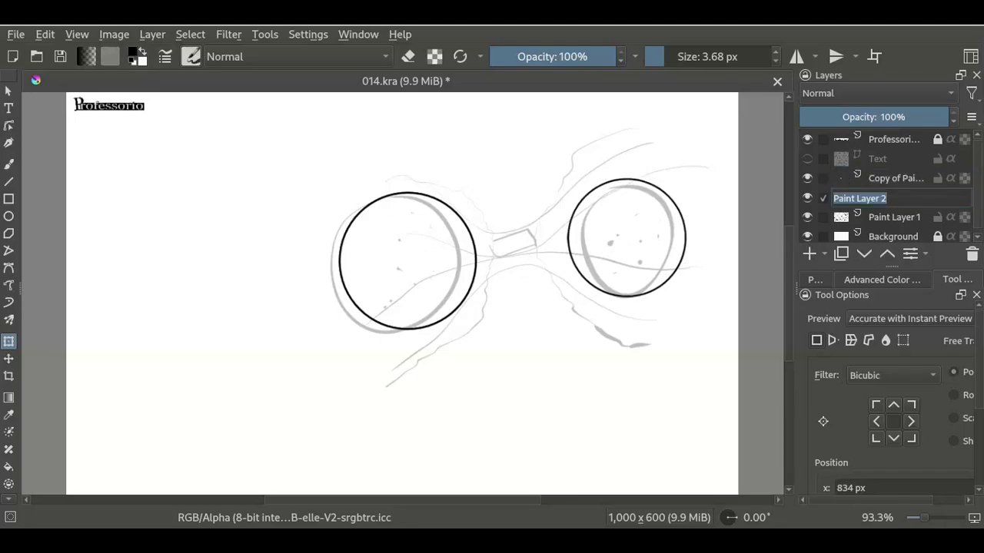
type("U1")
key("Return")
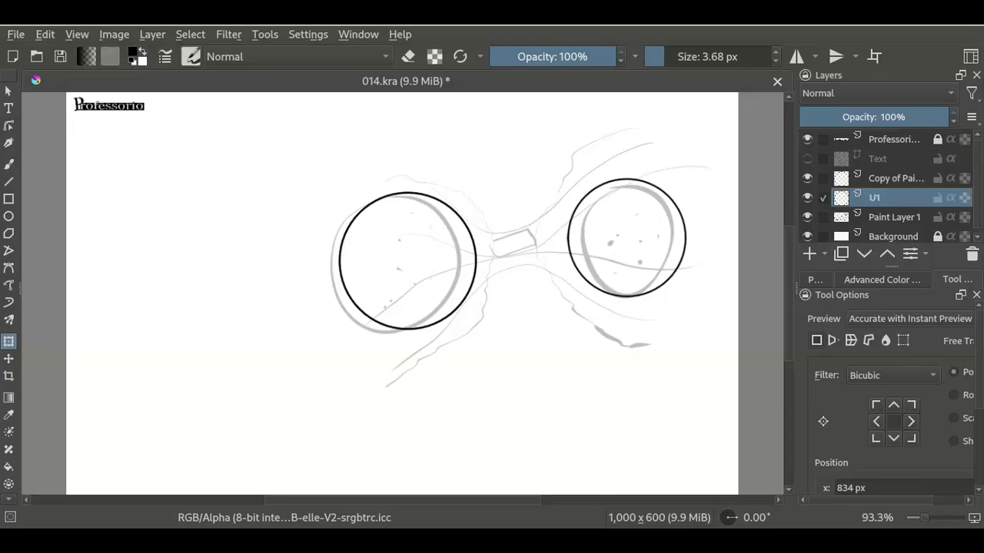
double_click(891, 178)
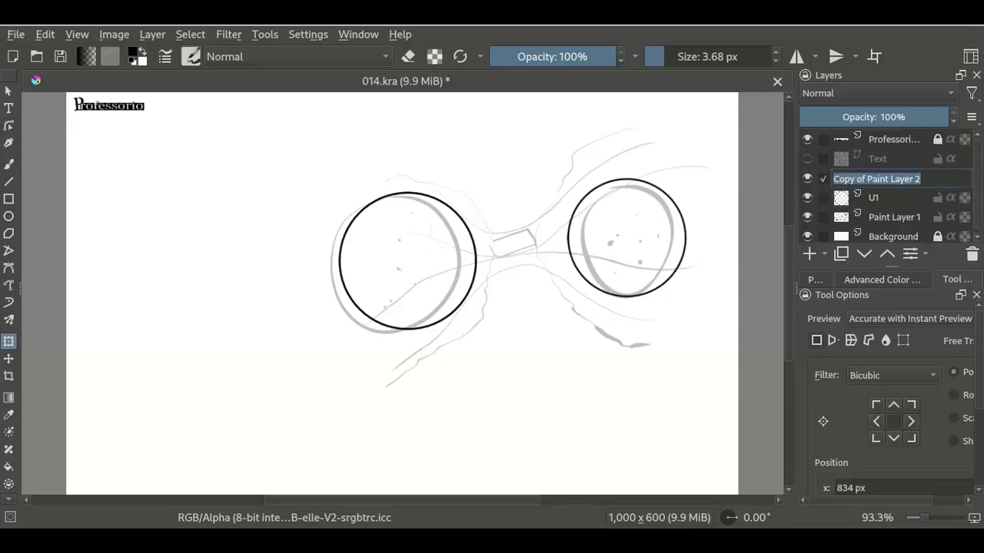
type("U2")
key("Return")
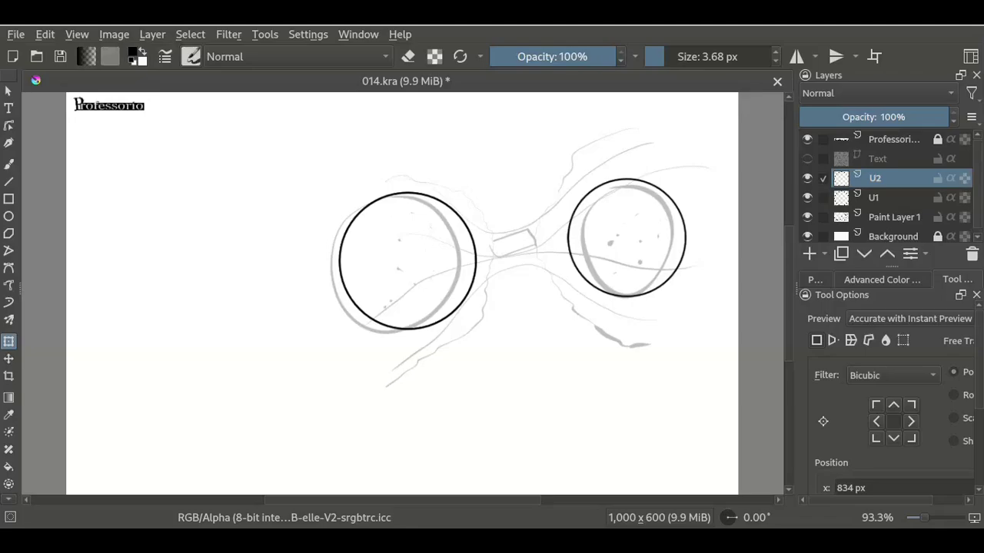
double_click(894, 217)
type("rough")
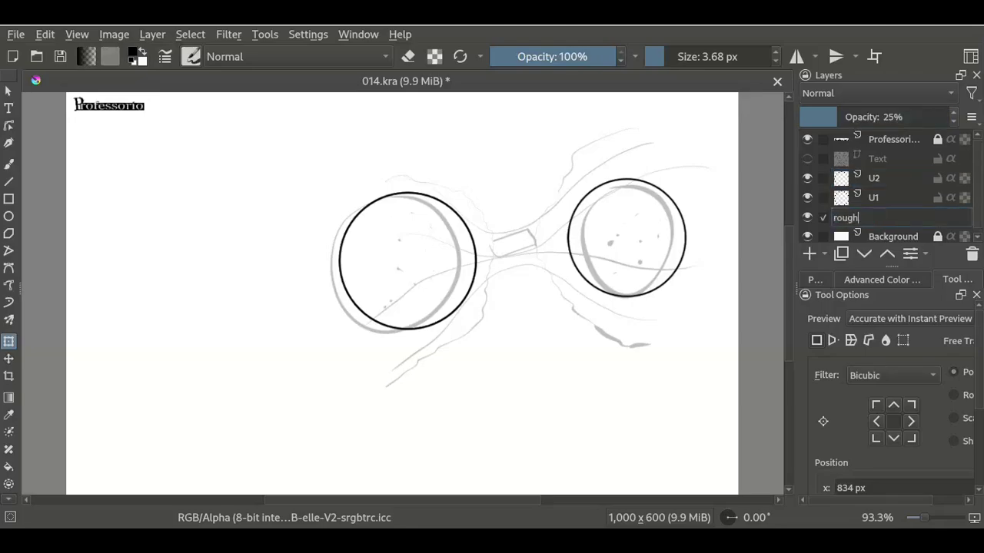
key("Return")
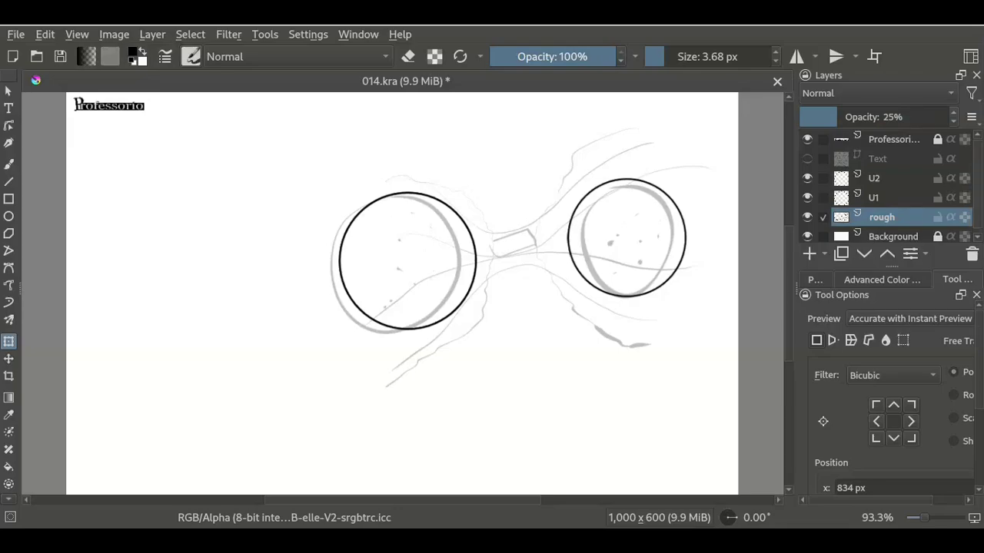
Step: Select the U2 layer and add a new Paint Layer 1 above it
scroll(883, 192, "down", 1)
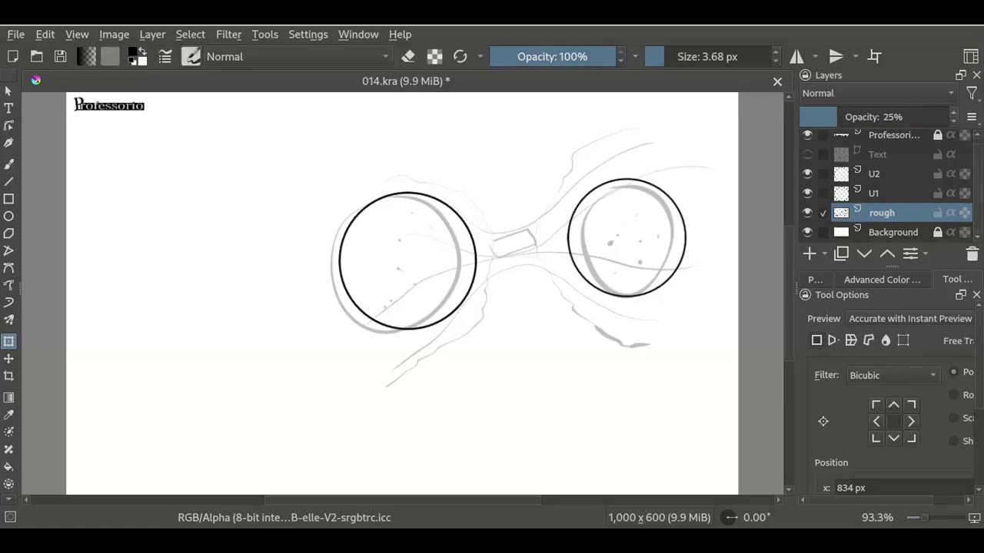
left_click(894, 232)
left_click(874, 174)
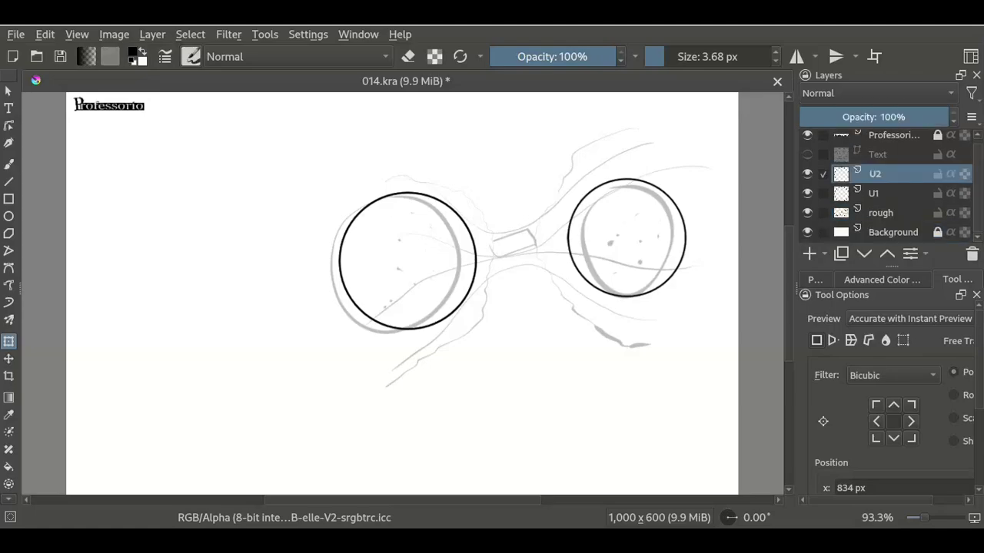
left_click(808, 254)
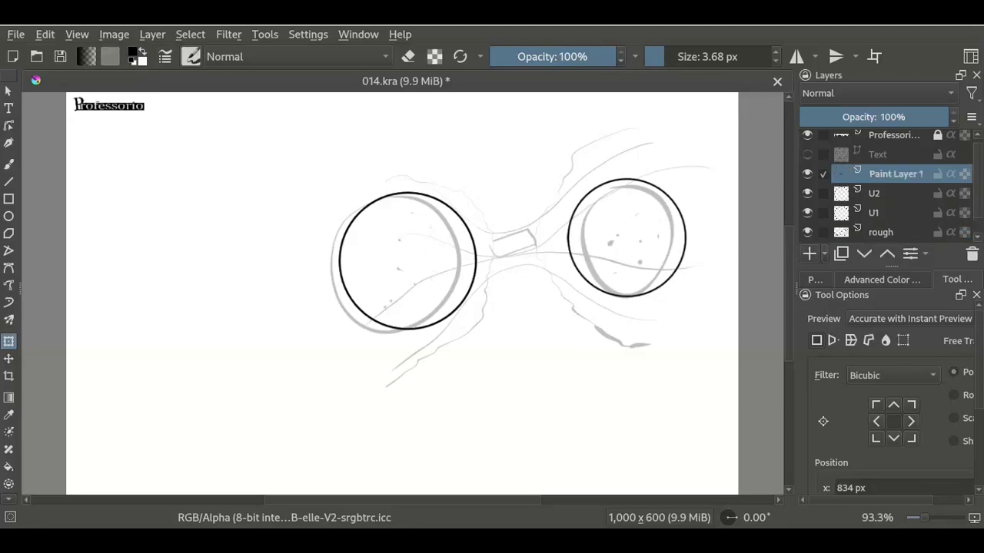
Step: Zoom in on the goggles and set the freehand brush size to 40 px
key("plus")
key("plus")
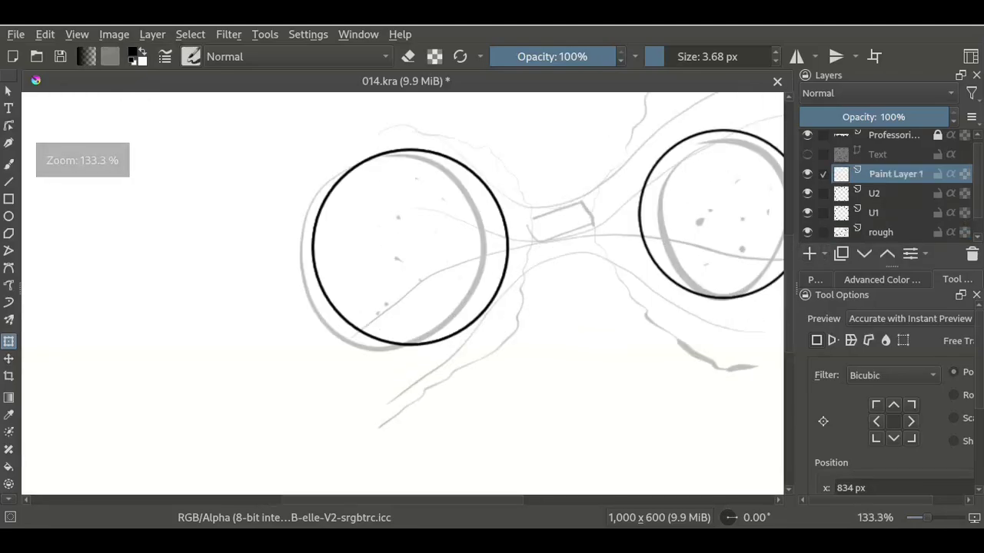
left_click_drag(461, 269, 328, 316)
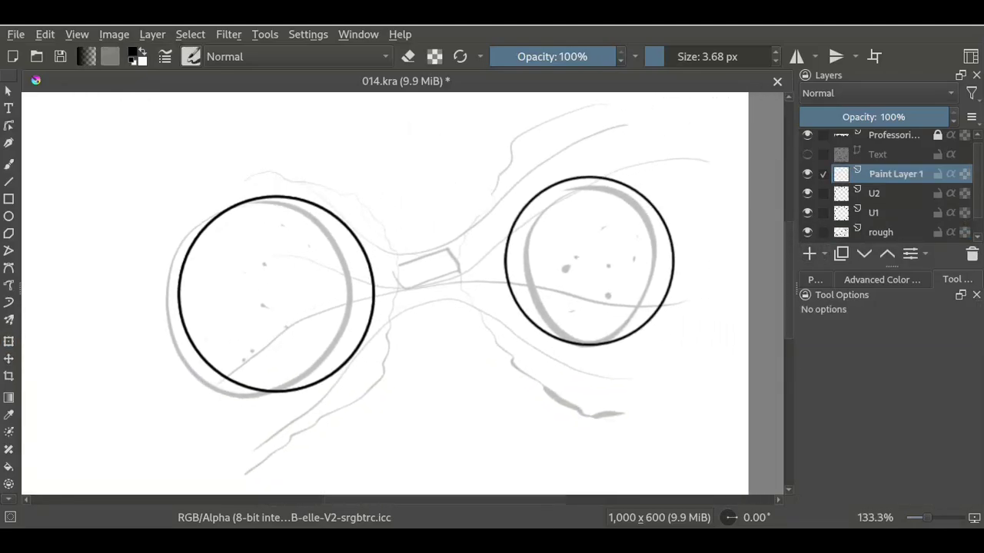
key("b")
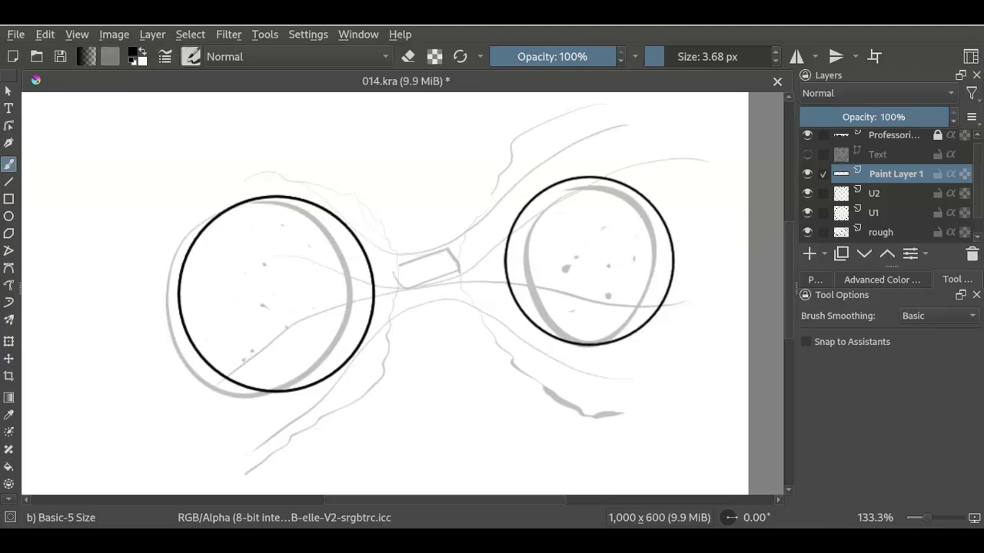
left_click_drag(711, 56, 719, 56)
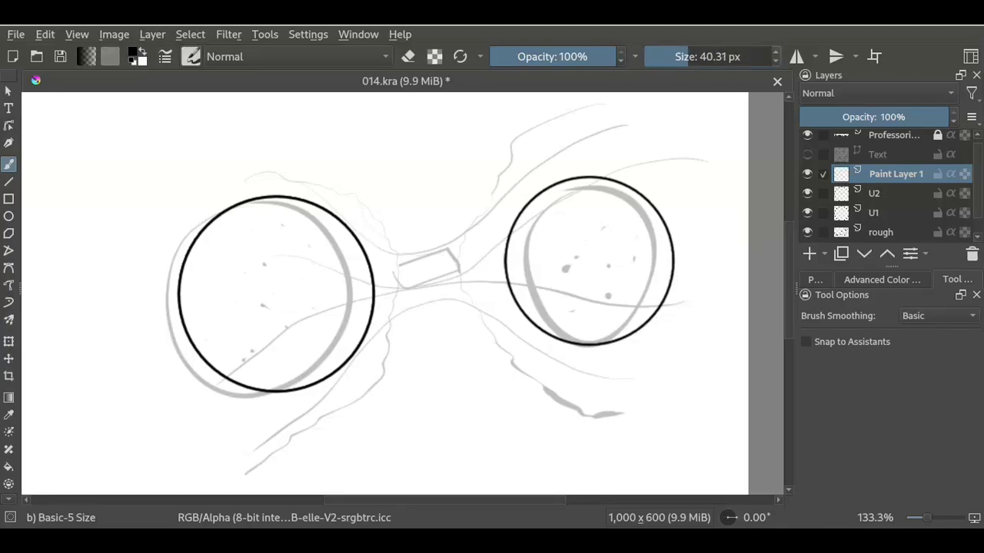
left_click_drag(589, 140, 592, 140)
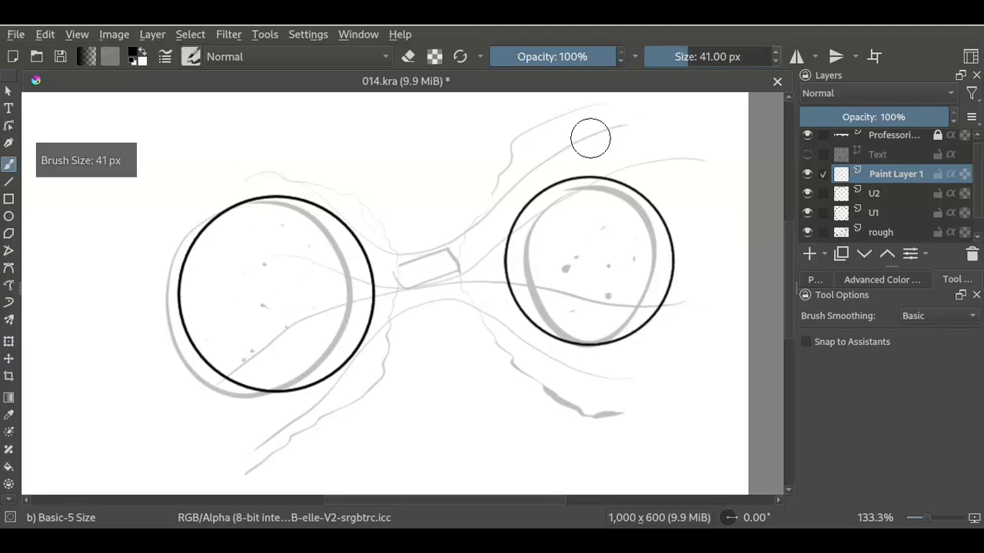
mouse_move(500, 159)
left_mouse_down()
mouse_move(439, 190)
mouse_move(461, 169)
left_mouse_up()
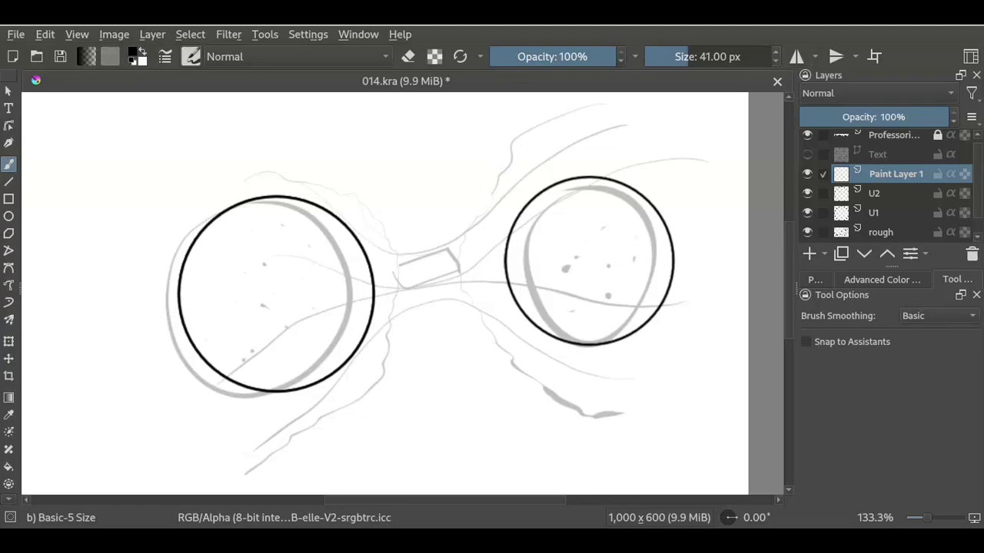
left_click(713, 56)
type("40")
key("Return")
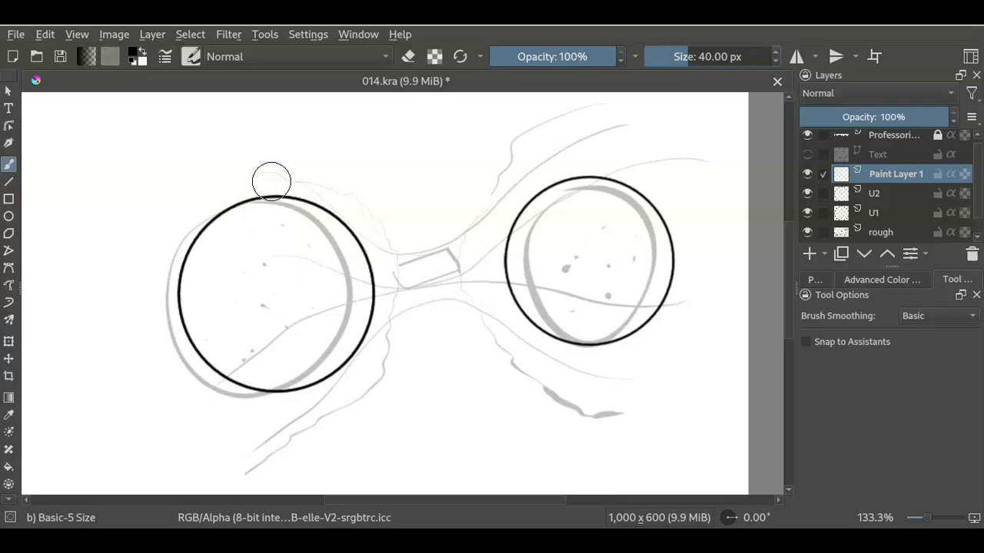
Step: Ink wavy web outlines above the left lens and along the lower-left edge, then add a layer
left_click_drag(233, 174, 266, 172)
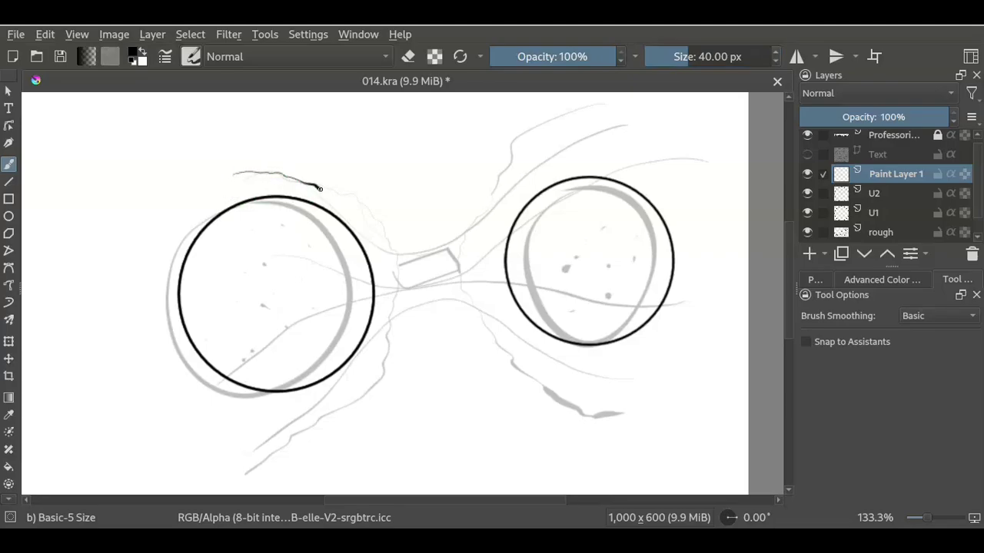
left_click_drag(353, 197, 353, 197)
key("ctrl+z")
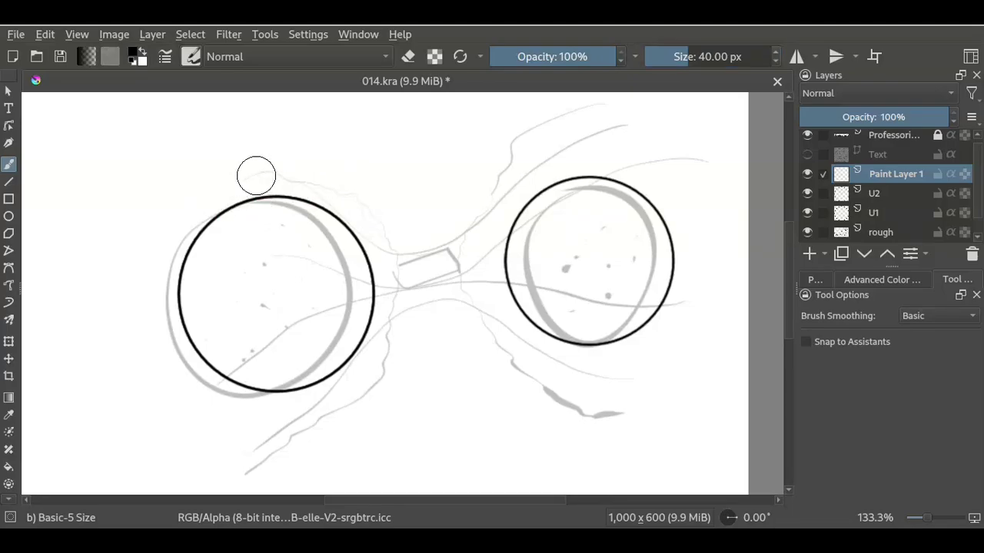
left_click_drag(249, 175, 281, 175)
left_click_drag(376, 215, 390, 257)
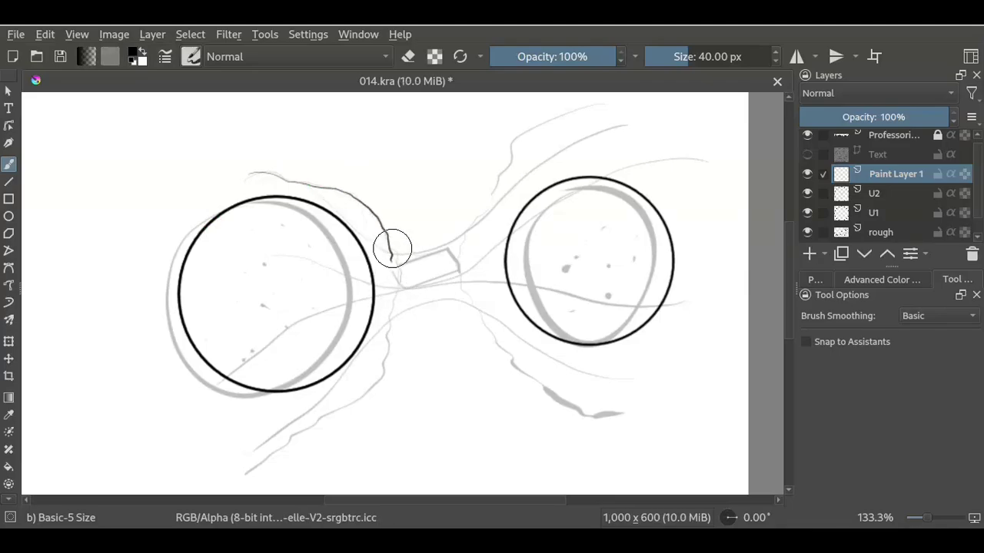
key("ctrl+z")
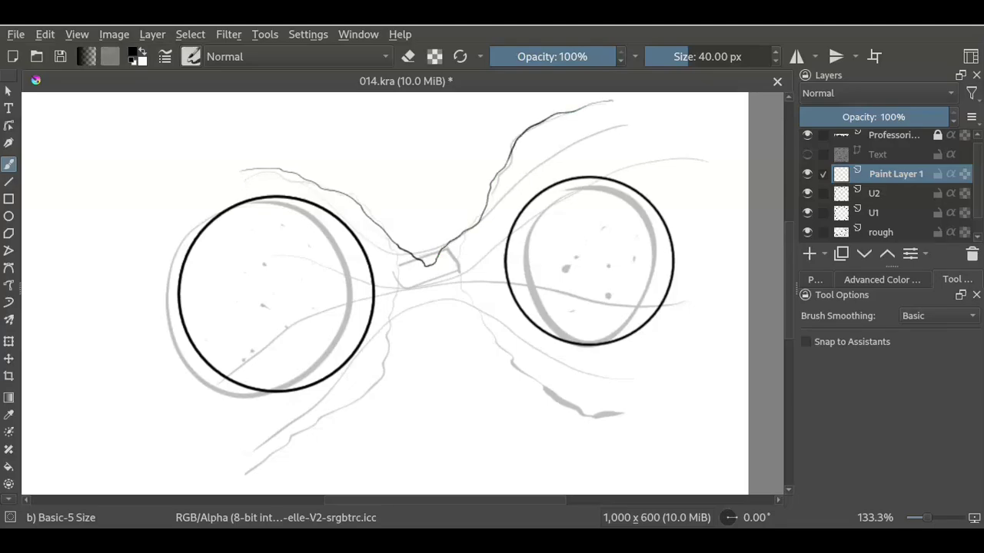
scroll(384, 292, "down", 2)
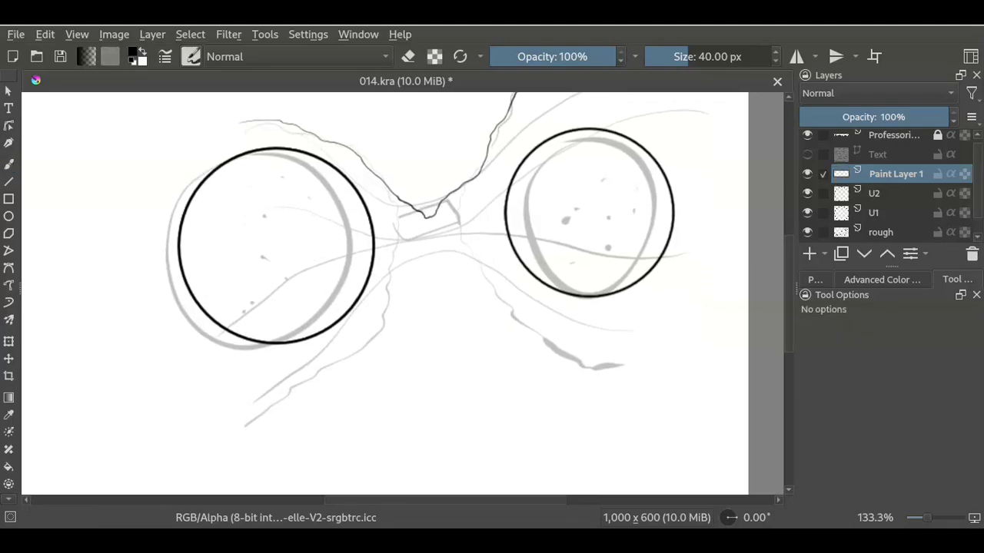
key("b")
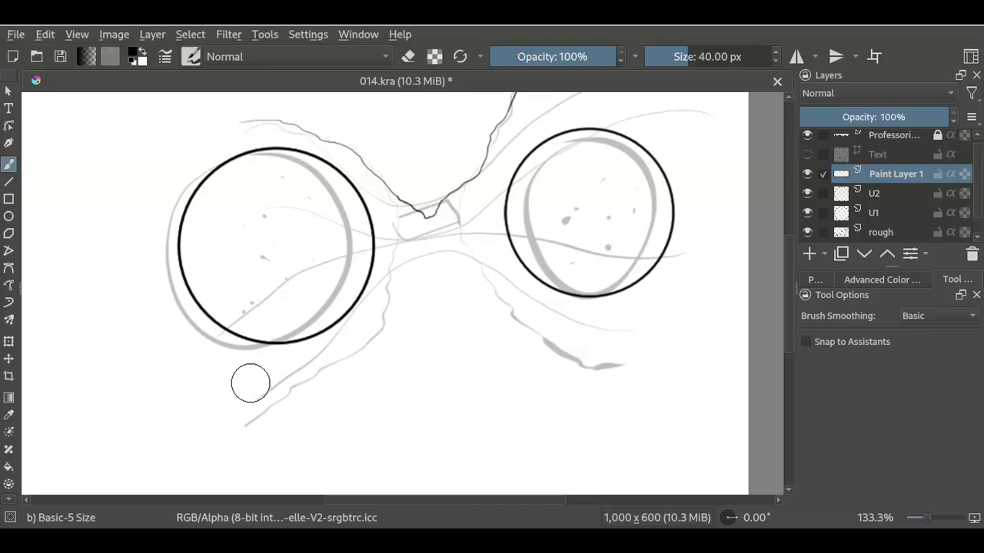
left_click_drag(292, 375, 323, 367)
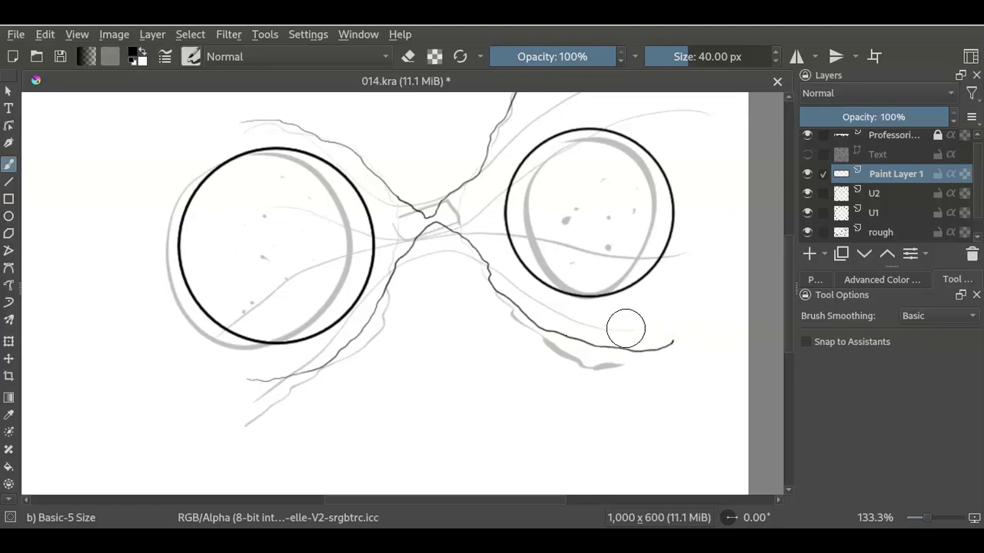
mouse_move(515, 174)
left_mouse_down()
mouse_move(503, 239)
mouse_move(501, 225)
left_mouse_up()
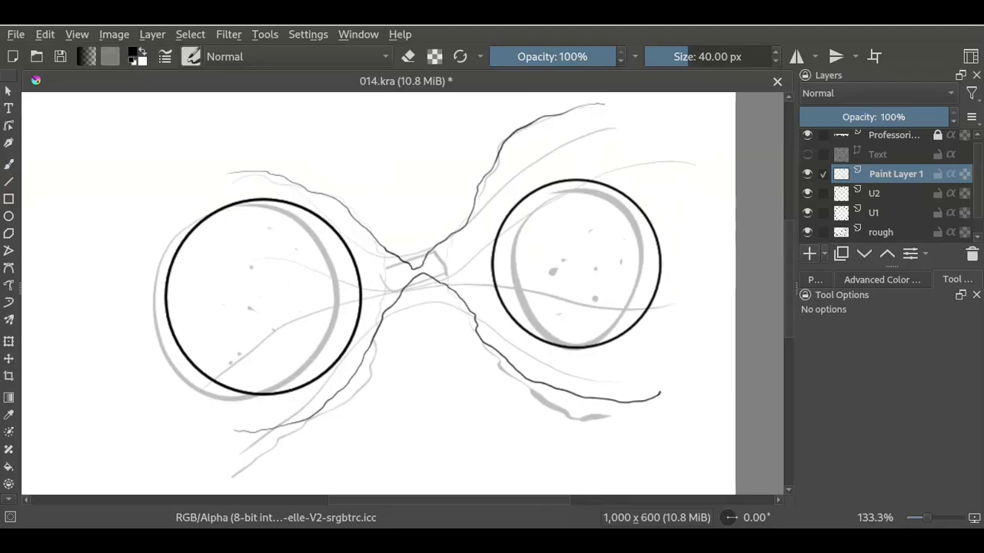
left_click(809, 254)
Step: Draw a bold curve over the bridge between the lenses and zoom in on it
key("b")
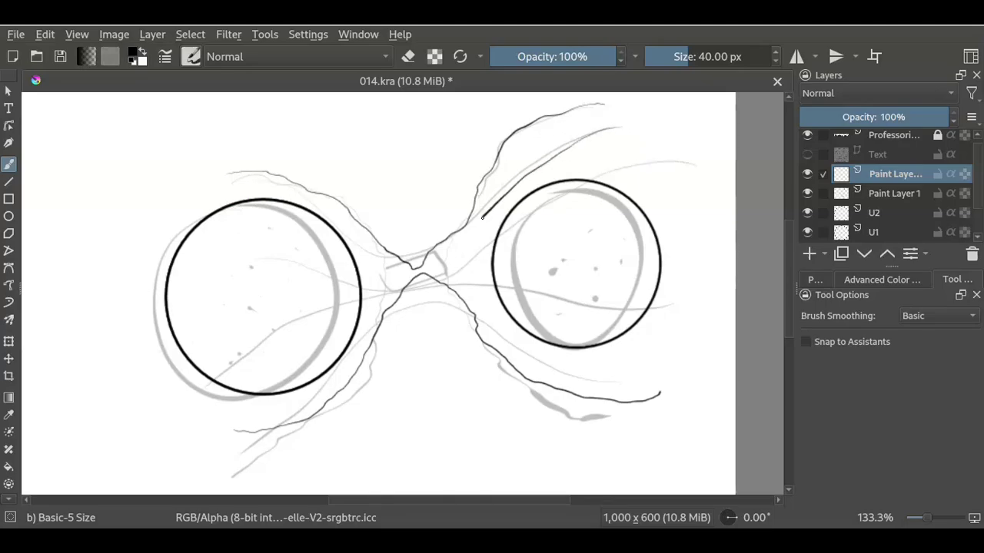
left_click_drag(483, 218, 386, 265)
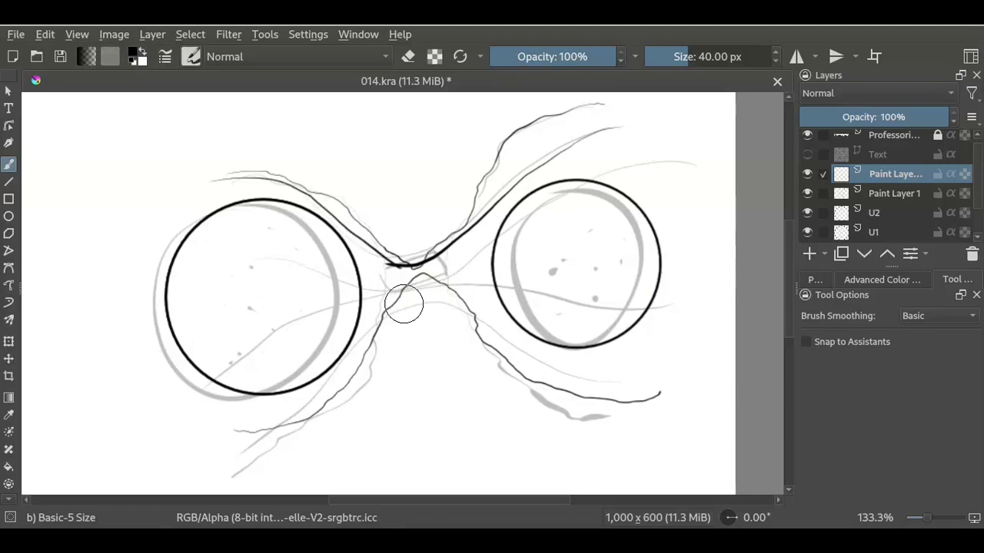
scroll(408, 292, "up", 1)
scroll(413, 289, "up", 1)
scroll(414, 289, "up", 1)
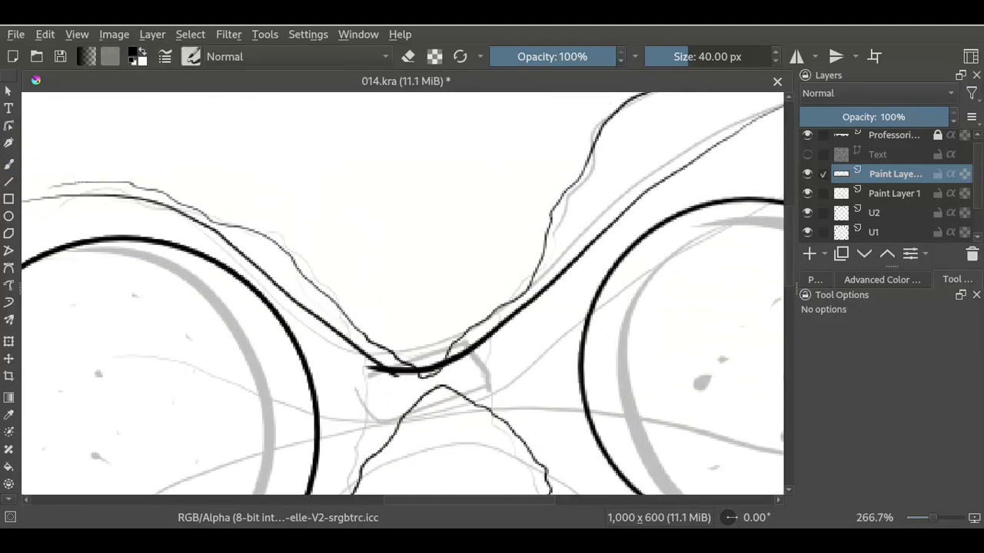
scroll(414, 289, "up", 1)
left_click_drag(381, 431, 381, 334)
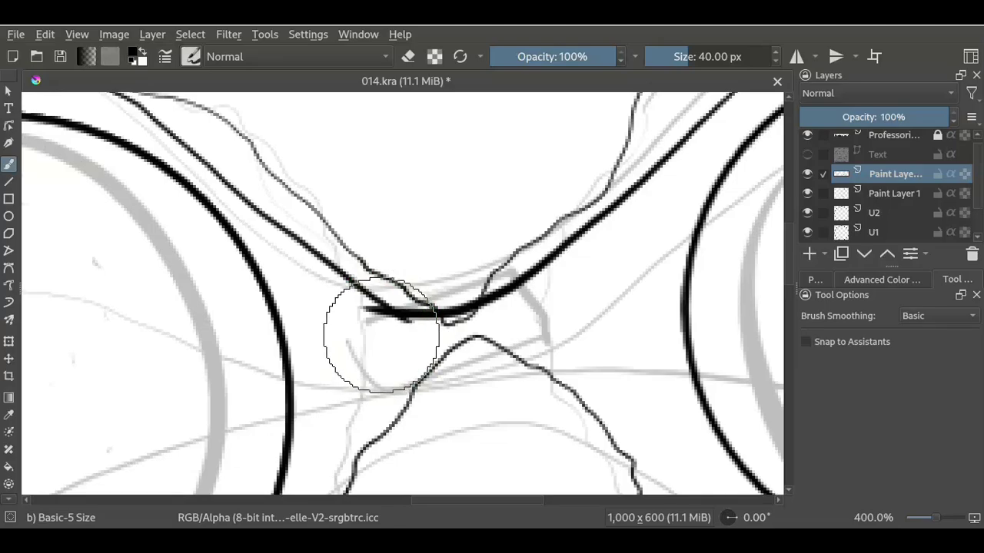
Step: Trim the curve's inner end in eraser mode, then zoom back out and recentre the goggles
key("e")
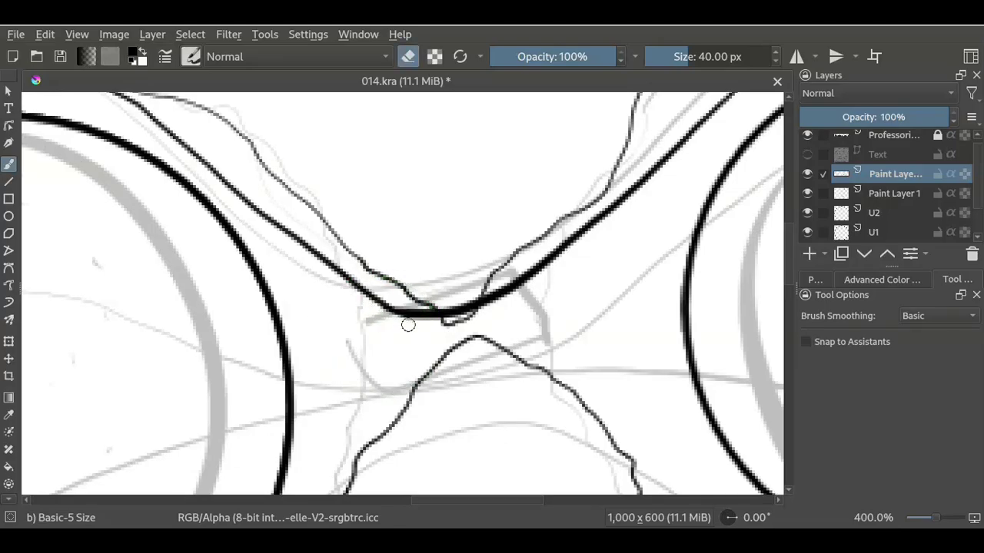
key("e")
key("minus")
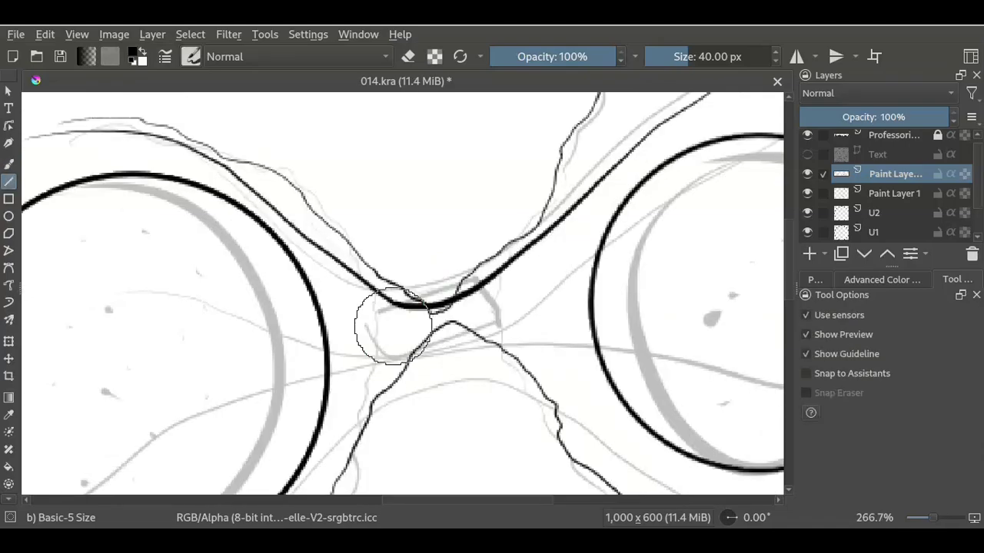
key("minus")
key("minus")
left_click_drag(486, 370, 495, 298)
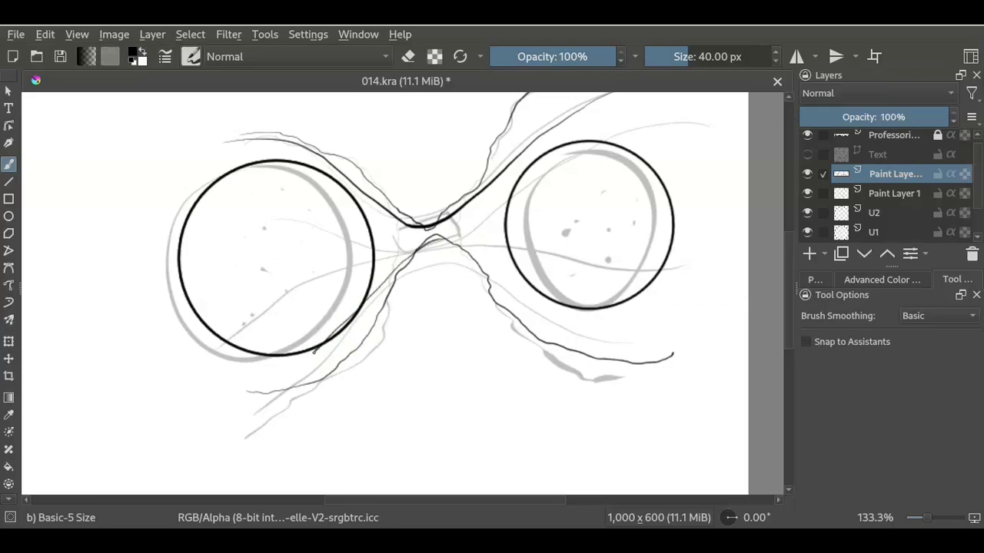
Step: Ink curves below the left lens, from the bridge into the right lens, and a thick arc across the left lens
left_click_drag(313, 351, 246, 383)
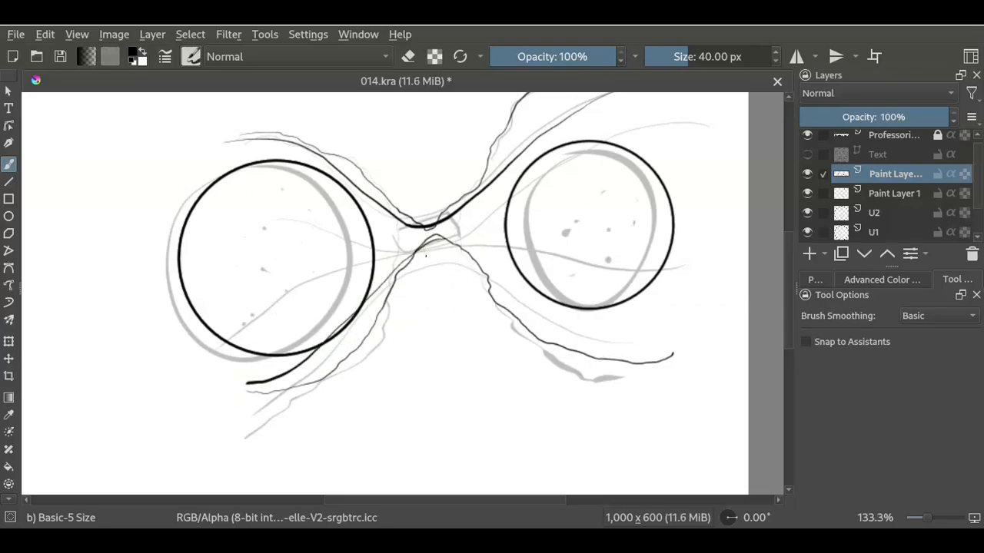
left_click_drag(427, 243, 500, 262)
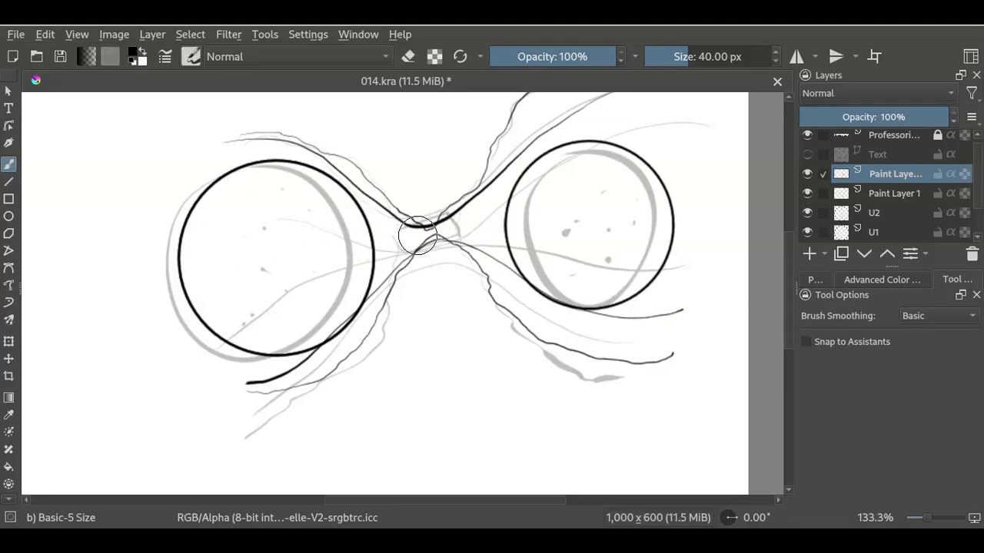
left_click_drag(425, 229, 488, 209)
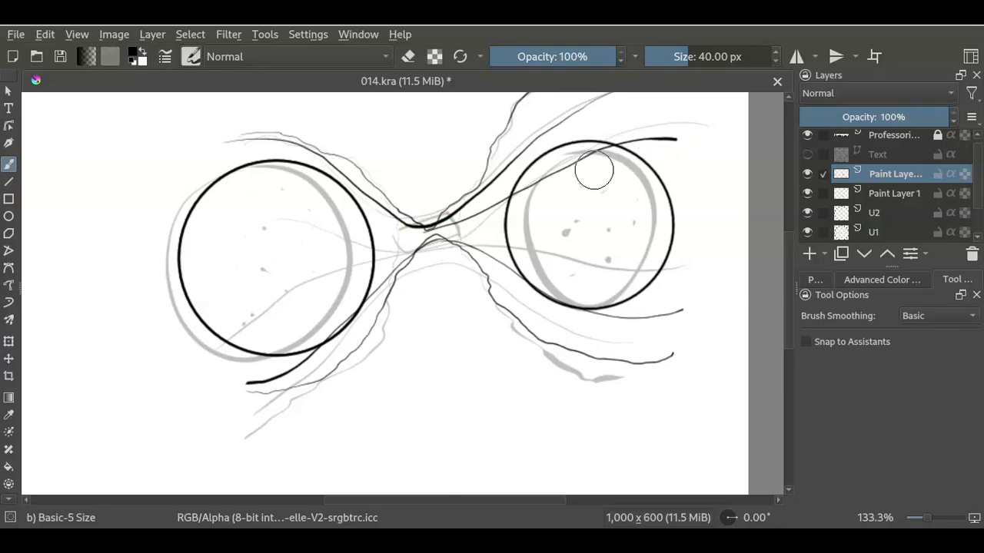
left_click_drag(419, 226, 243, 180)
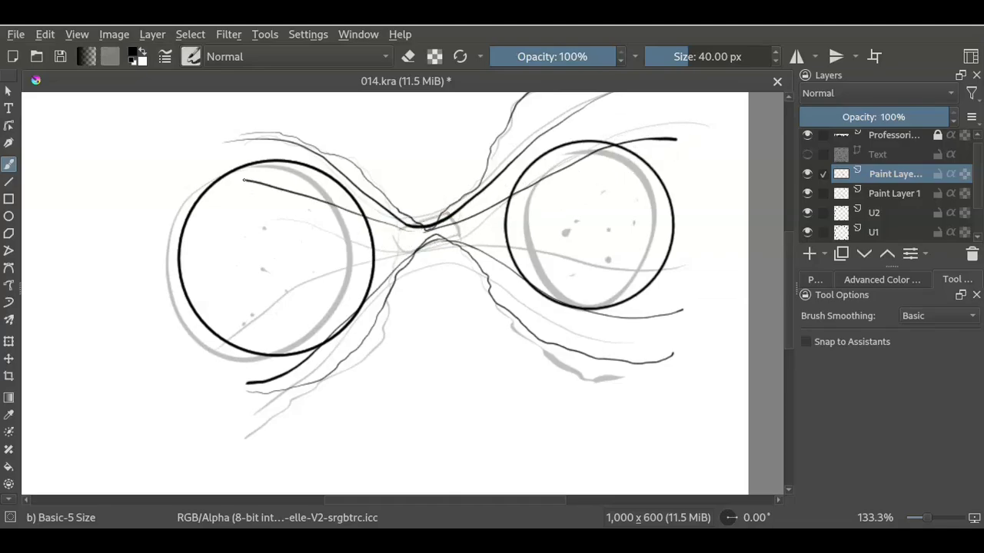
key("ctrl+z")
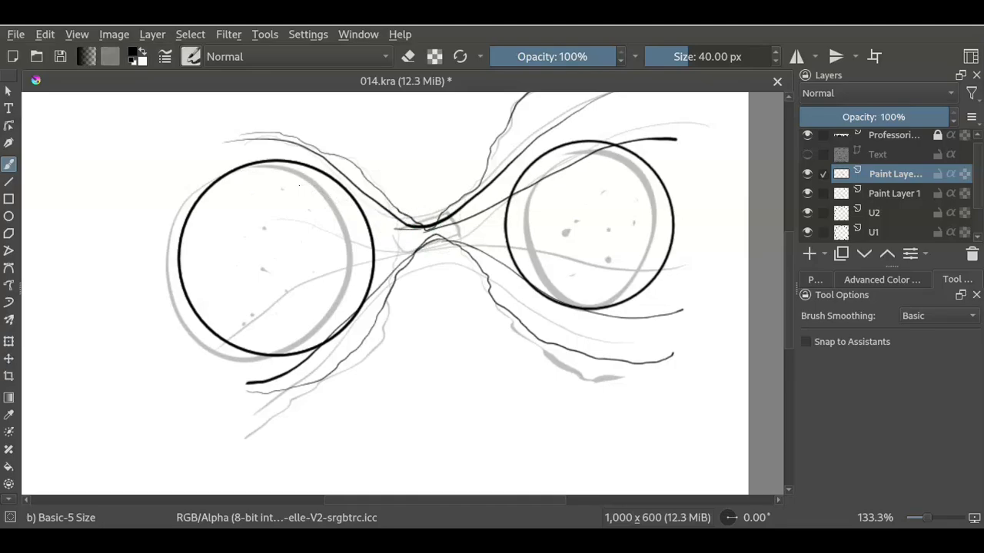
left_click_drag(415, 227, 196, 191)
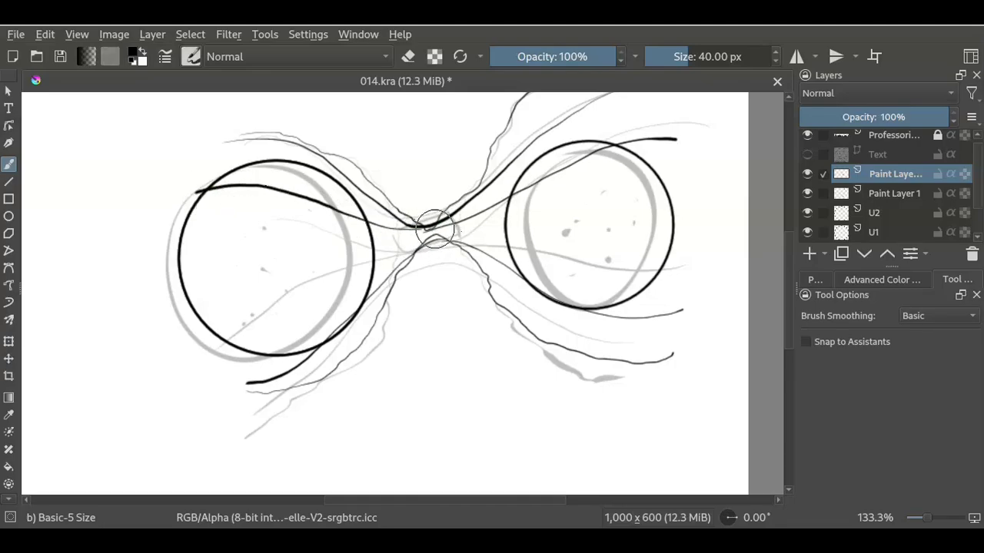
Step: Draw thin lines fanning from the bridge through both lenses, then add a new empty layer
mouse_move(434, 229)
left_mouse_down()
mouse_move(373, 247)
mouse_move(243, 339)
left_mouse_up()
key("ctrl+z")
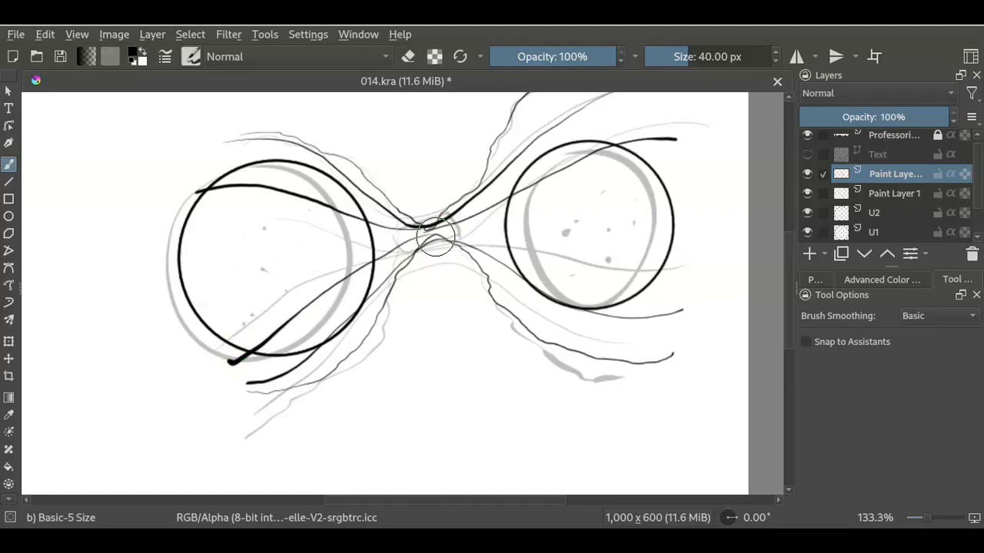
mouse_move(429, 232)
left_mouse_down()
mouse_move(640, 251)
mouse_move(688, 242)
left_mouse_up()
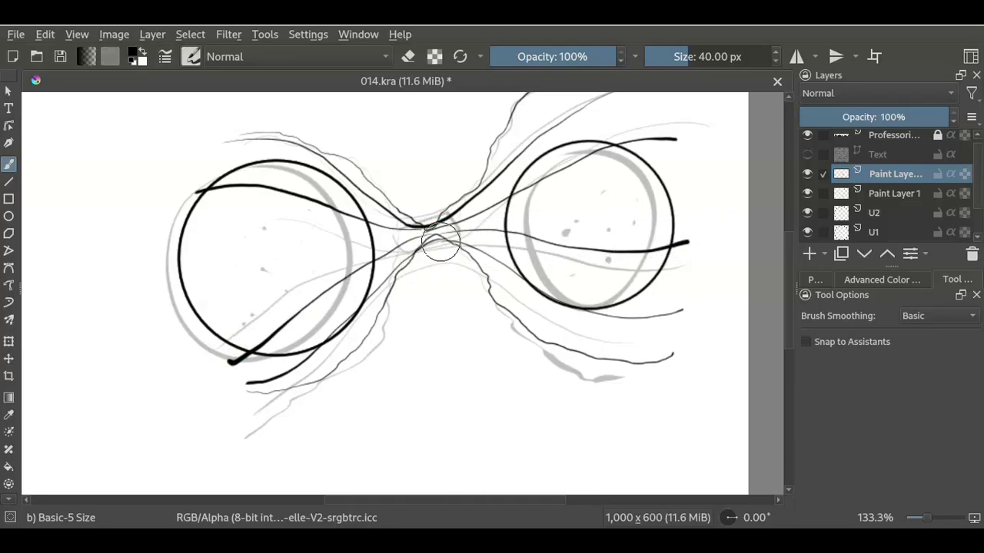
left_click_drag(406, 234, 190, 284)
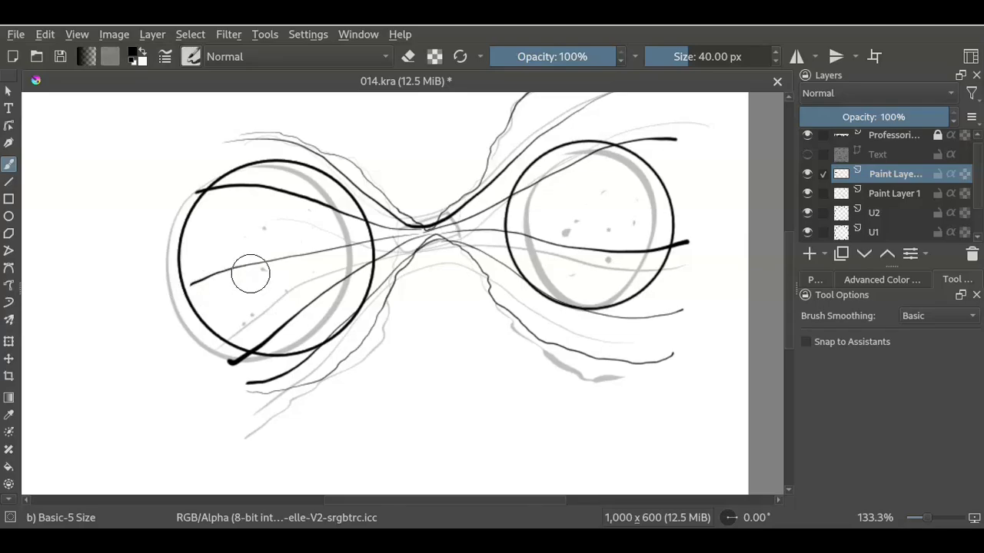
left_click_drag(414, 228, 717, 192)
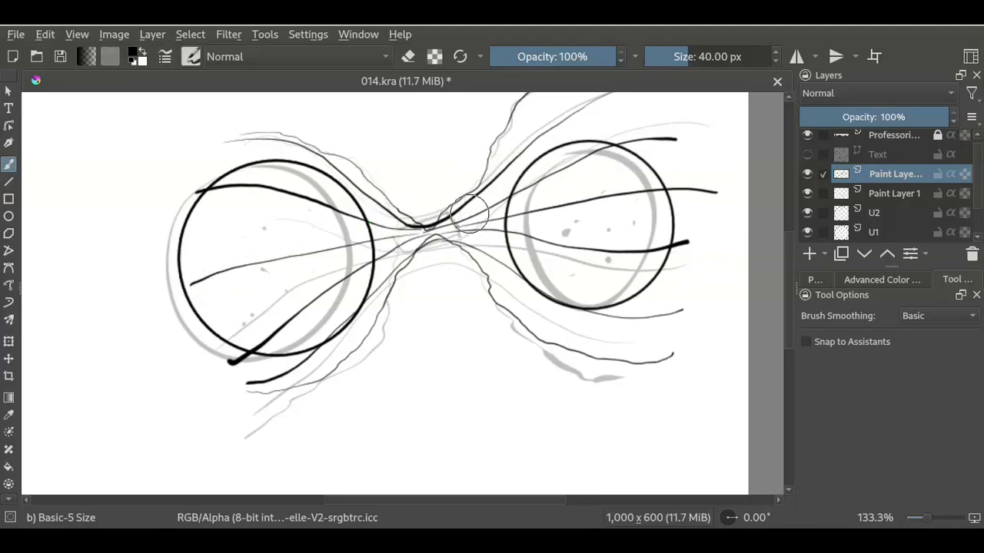
left_click(808, 254)
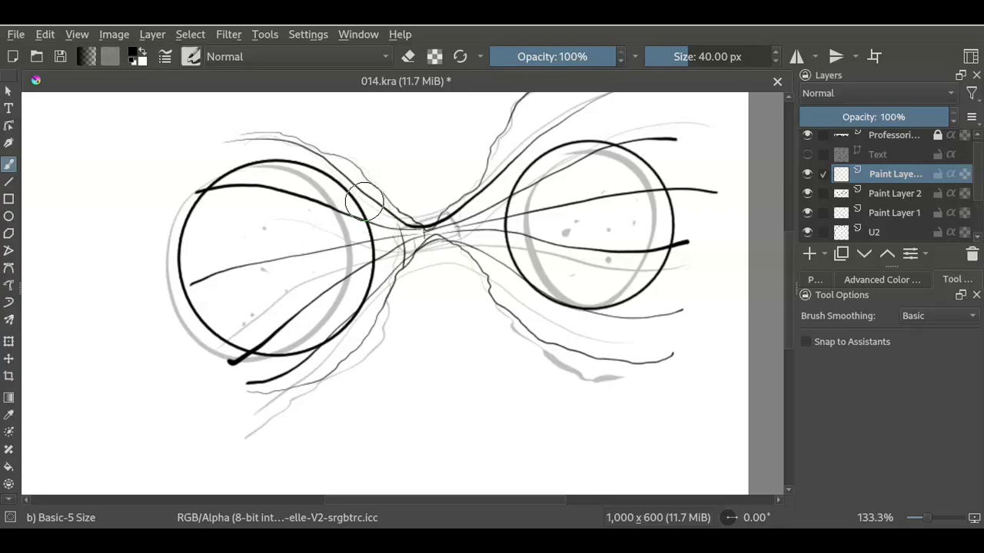
Step: Draw thin vertical curves between the lenses and down through the left lens
left_click_drag(397, 223, 384, 298)
mouse_move(369, 198)
left_mouse_down()
mouse_move(384, 301)
mouse_move(361, 340)
left_mouse_up()
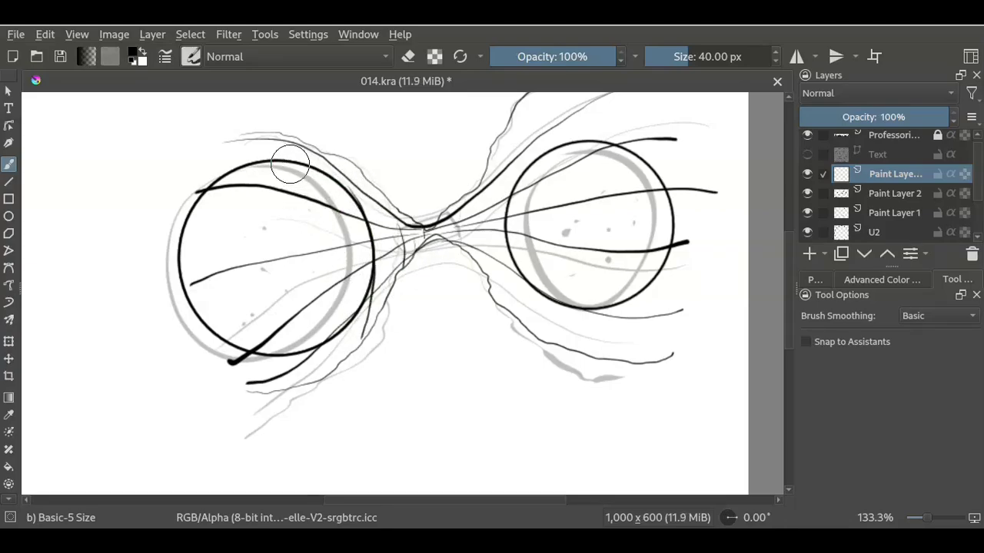
left_click_drag(302, 171, 325, 239)
left_click_drag(322, 333, 316, 360)
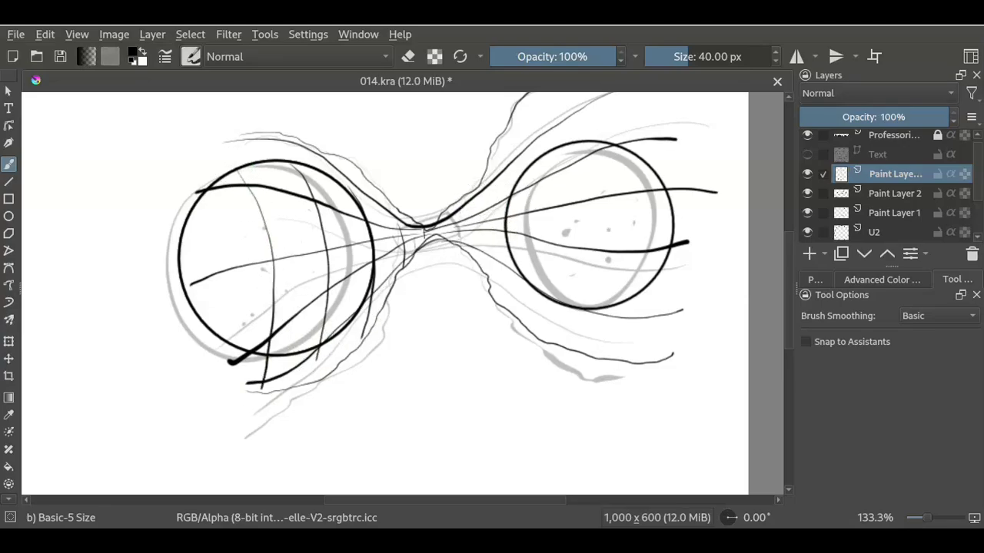
Step: Add a wavy curve right of the bridge and thin vertical lines through the right lens
left_click_drag(427, 225, 480, 201)
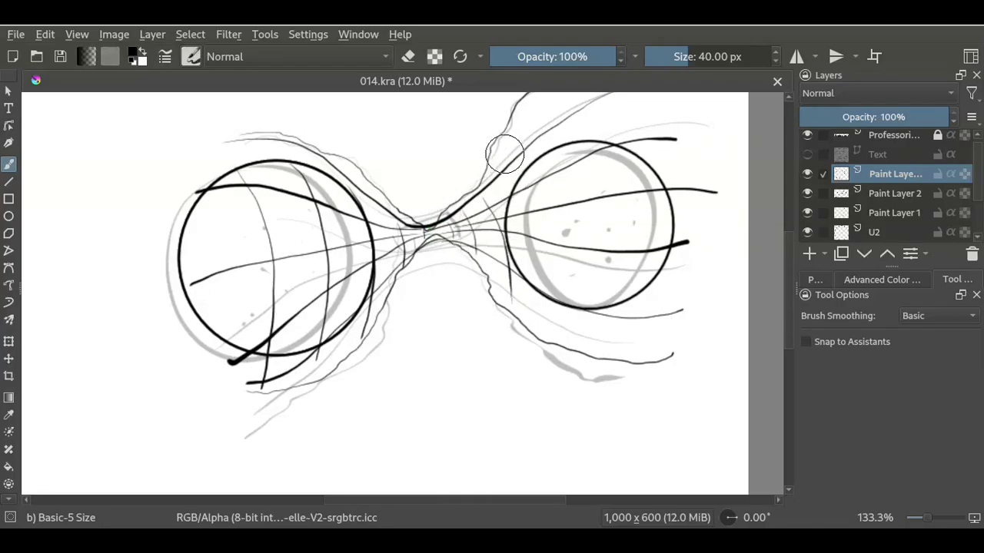
left_click_drag(523, 169, 542, 215)
left_click_drag(537, 310, 537, 318)
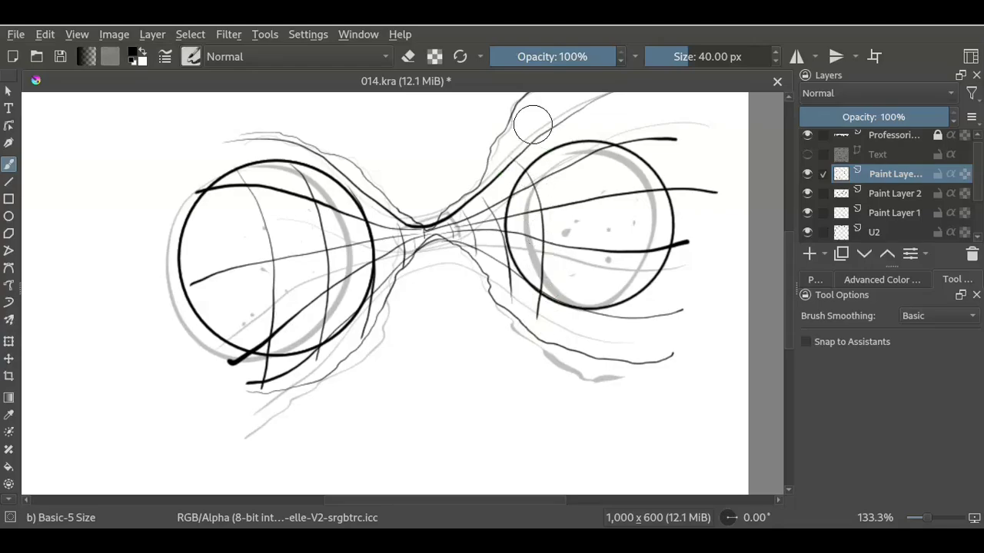
left_click_drag(590, 229, 578, 344)
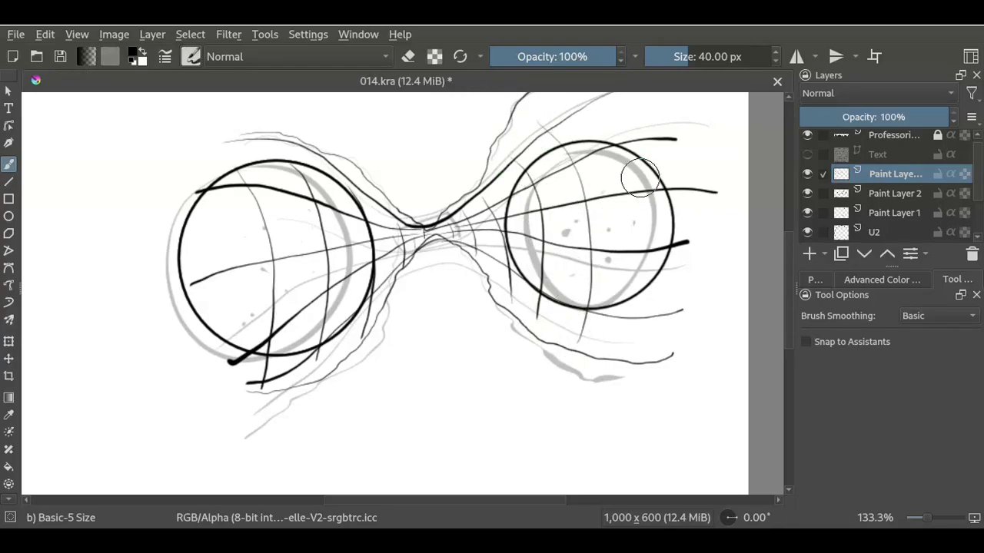
left_click_drag(646, 253, 640, 344)
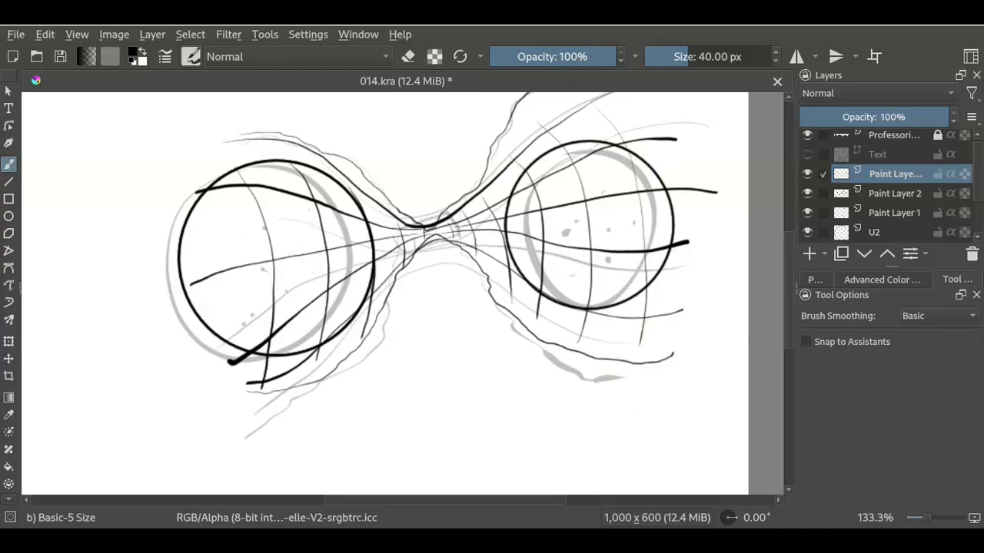
scroll(884, 185, "down", 1)
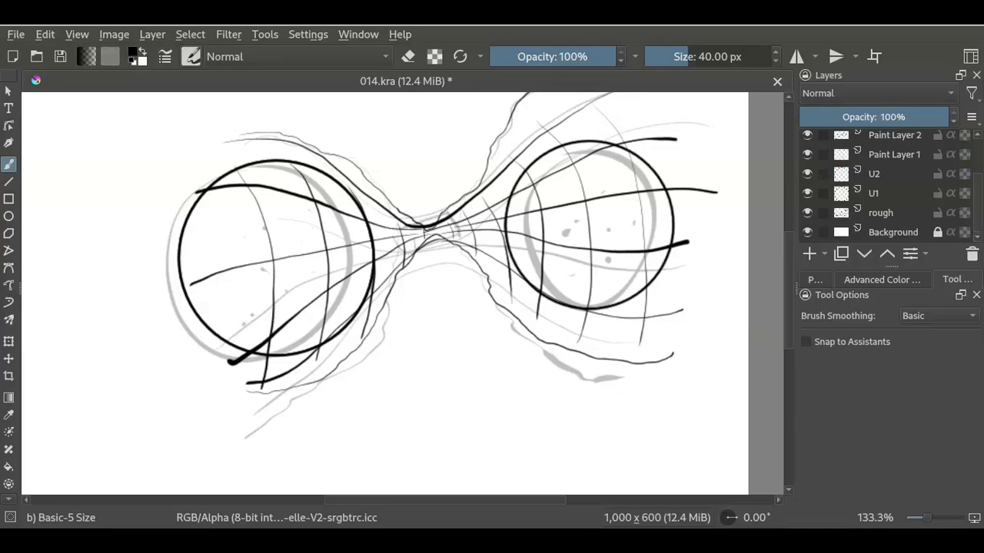
Step: Hide the rough sketch and Paint Layers 1–2, then add a new layer above rough
left_click(807, 213)
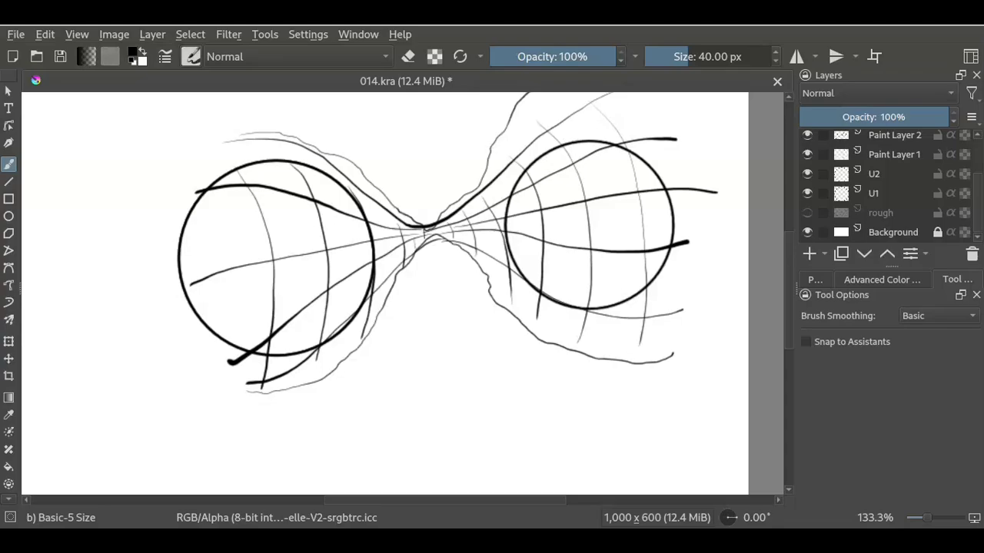
left_click(807, 134)
left_click(807, 154)
left_click(881, 213)
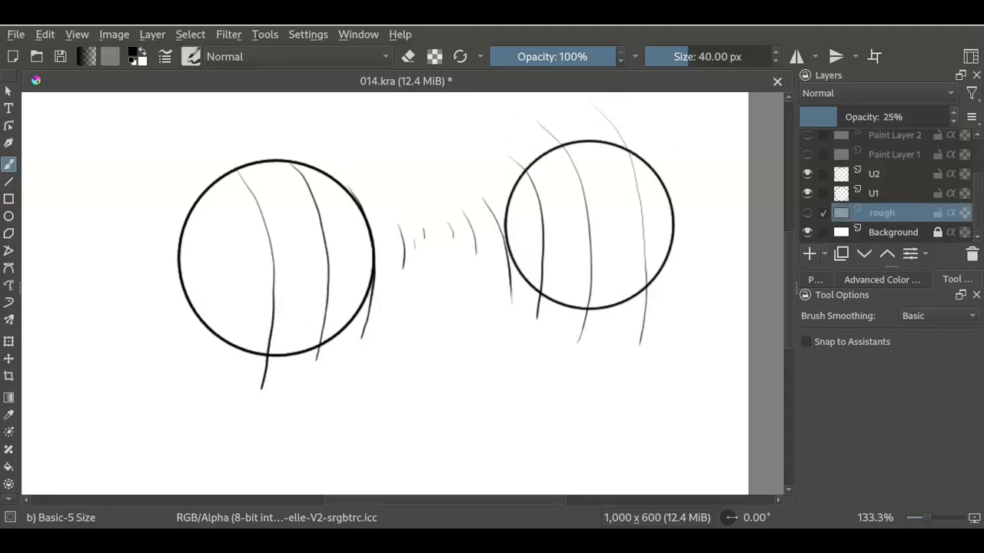
key("Insert")
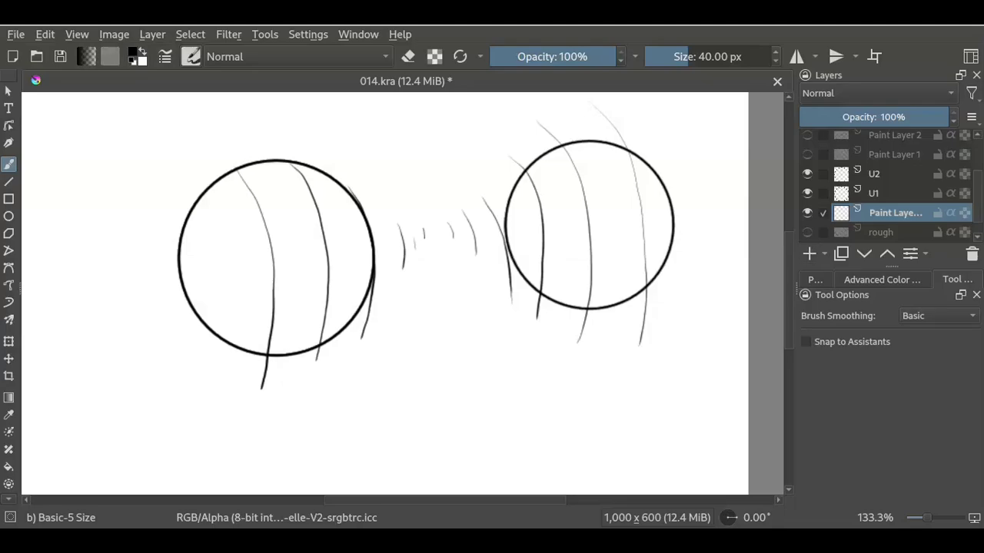
key("ctrl+Page_Up")
key("ctrl+Page_Up")
key("ctrl+Page_Up")
key("ctrl+Page_Up")
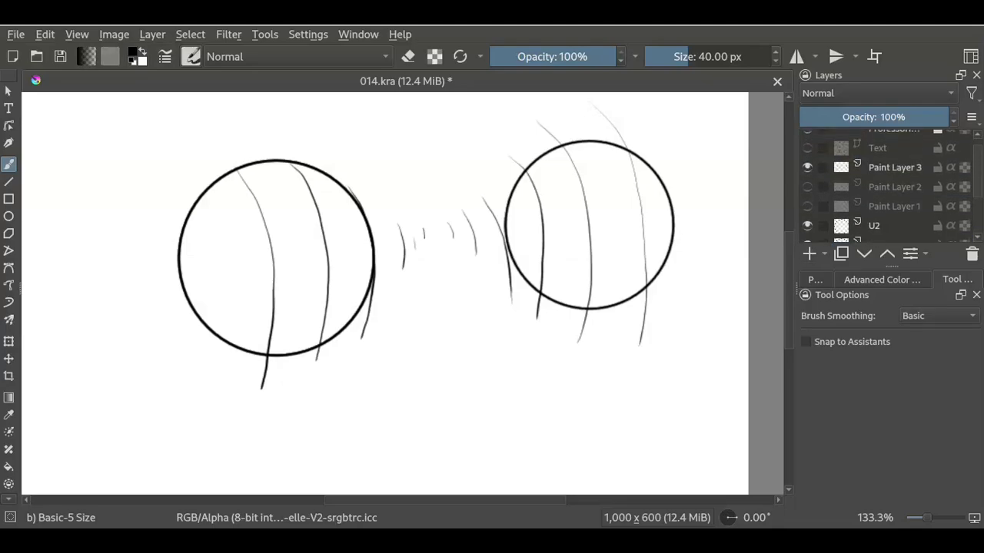
Step: Briefly reshow Paint Layers 1–2, then hide Paint Layers 1–3 so only the lens circles show
left_click(806, 206)
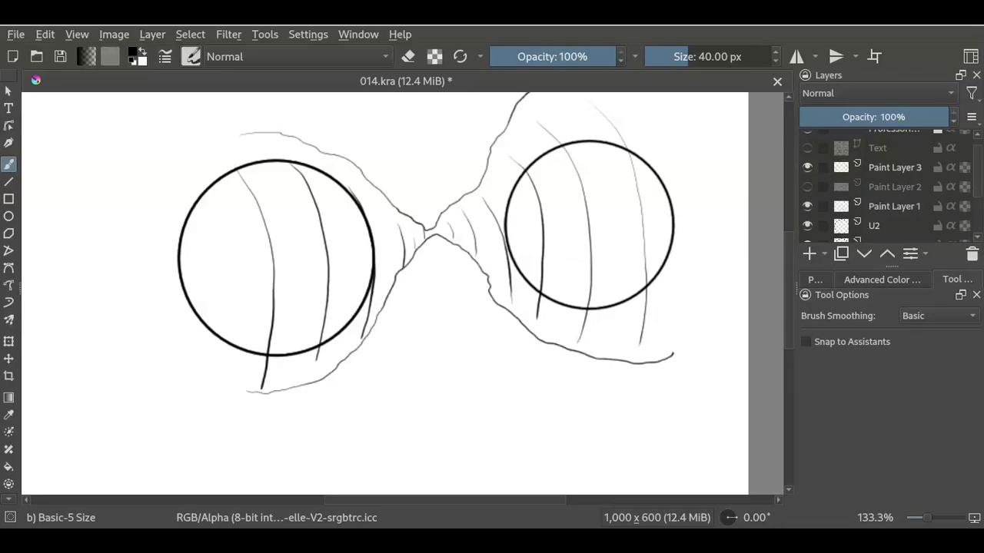
left_click(807, 186)
left_click(807, 167)
left_click(807, 187)
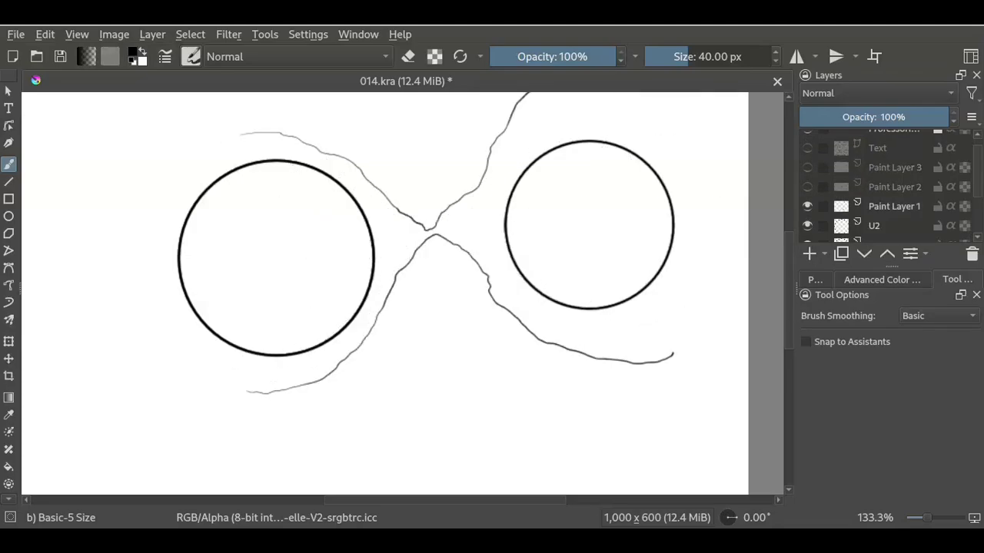
left_click(807, 206)
scroll(884, 185, "down", 3)
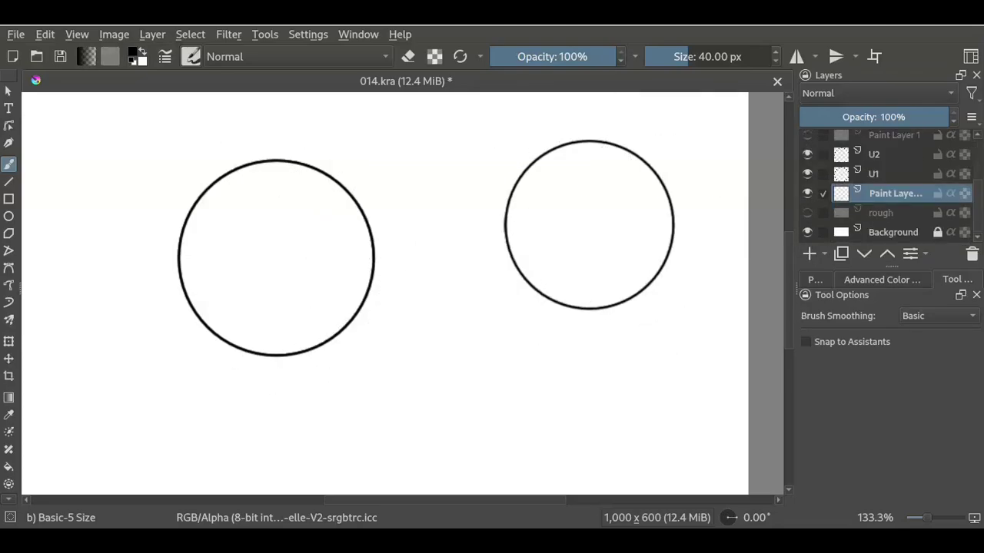
Step: Select both lens circles contiguously and fill them with teal from the palette
key("ctrl+w")
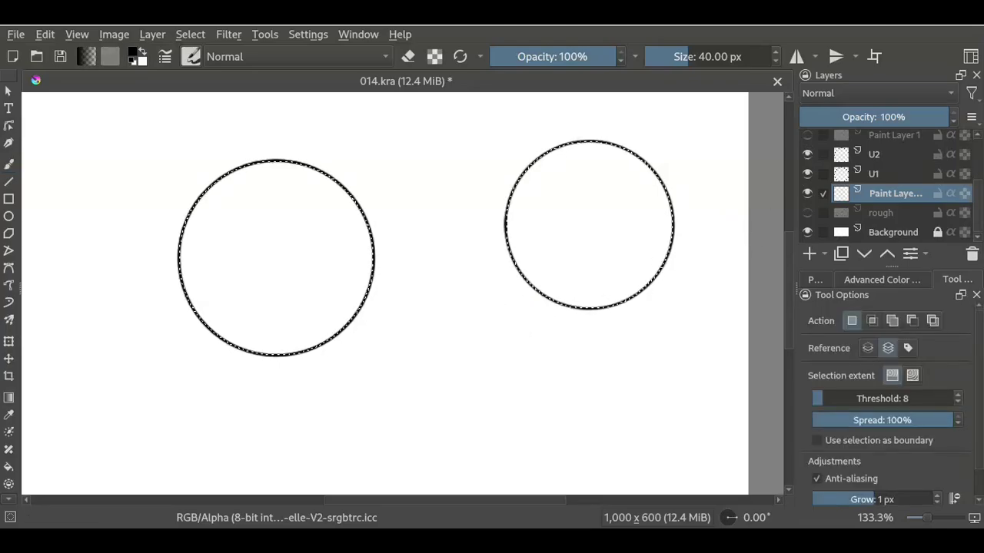
left_click(814, 279)
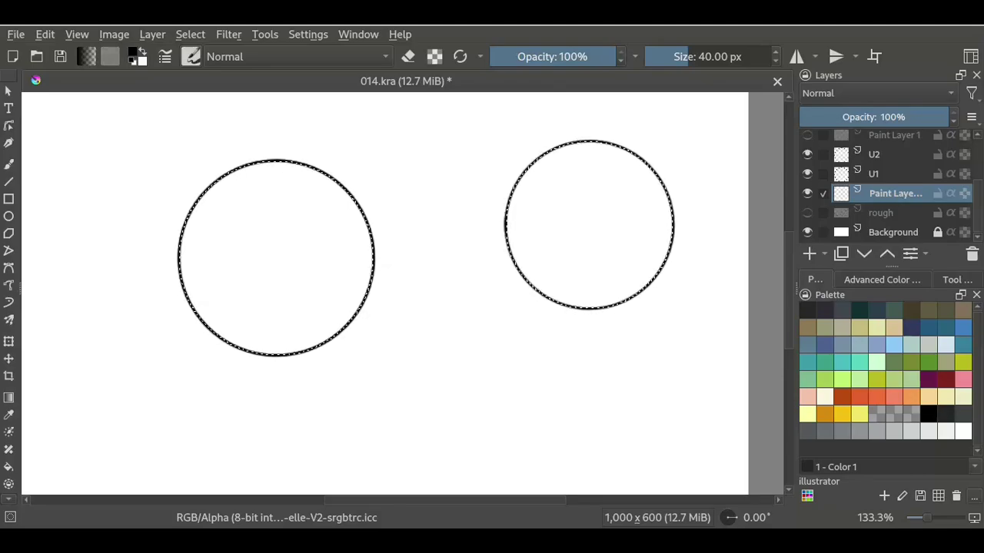
left_click(963, 345)
key("shift+BackSpace")
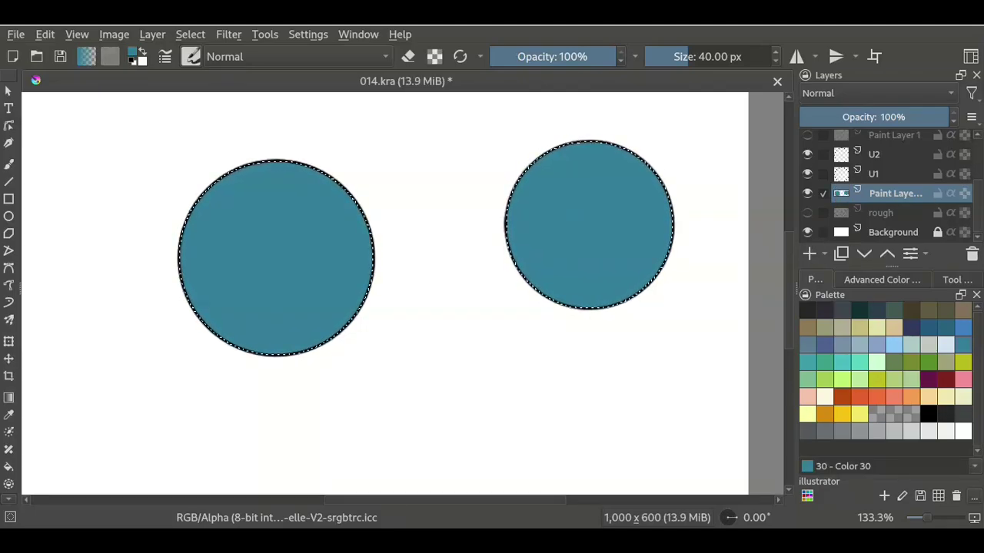
Step: Refill both circles with light grey and add another paint layer above rough
scroll(884, 185, "up", 4)
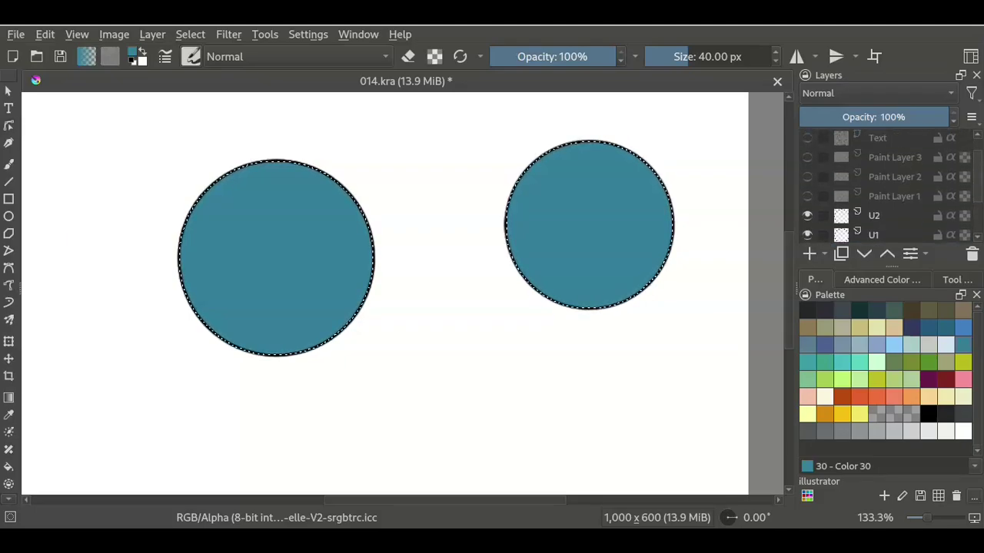
scroll(884, 184, "down", 2)
scroll(883, 184, "down", 2)
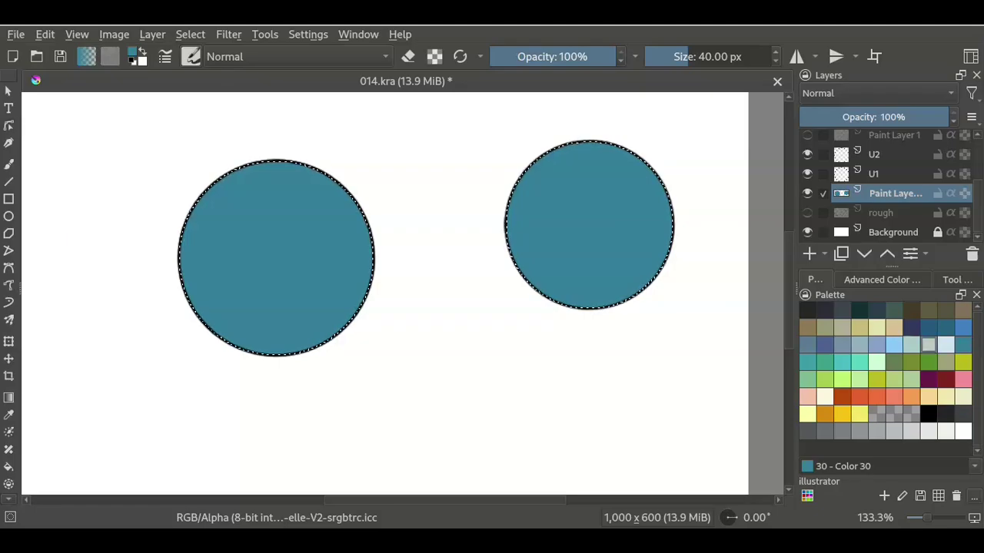
left_click(928, 344)
key("shift+BackSpace")
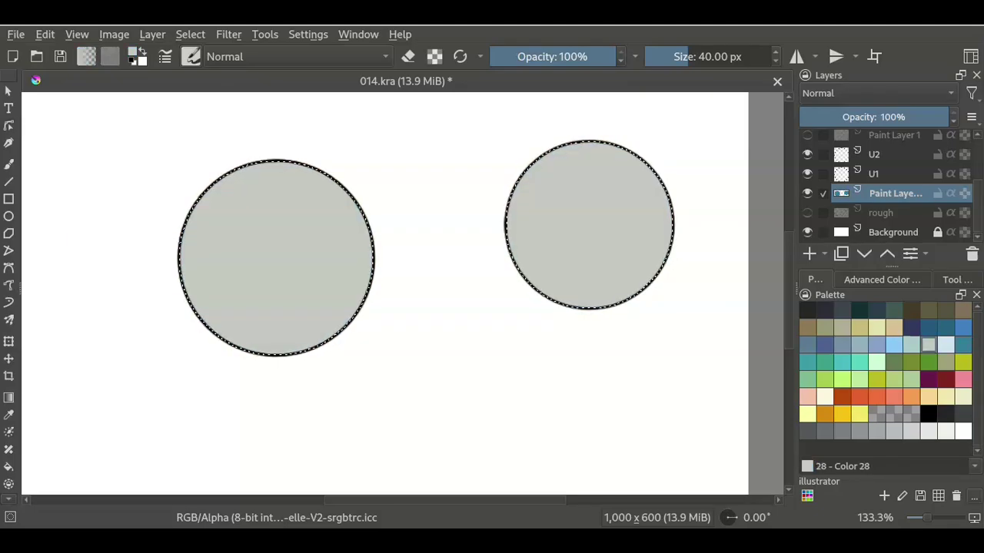
left_click(881, 213)
key("Insert")
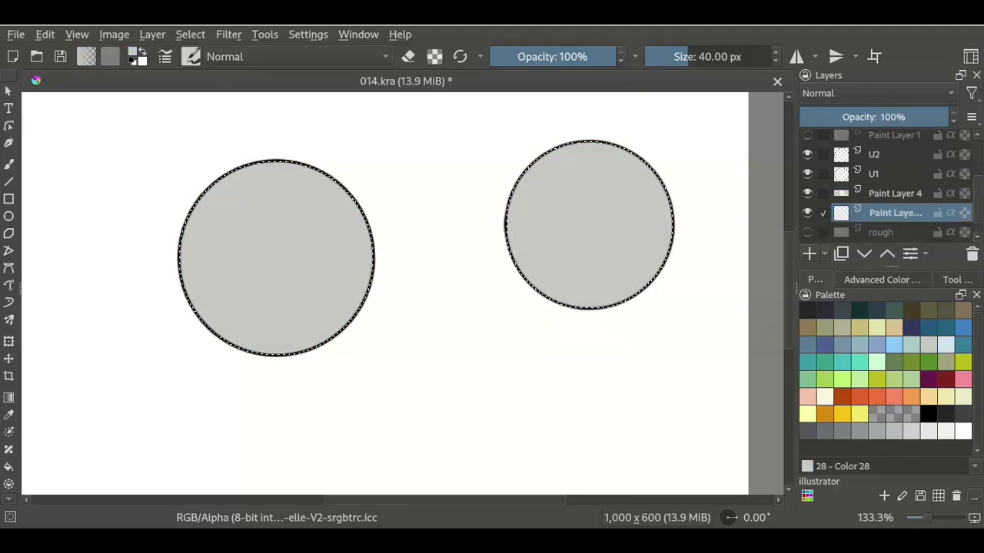
Step: Reset zoom to 100%, deselect the circles, and take the Freehand Brush with blue-grey Color 22
key("1")
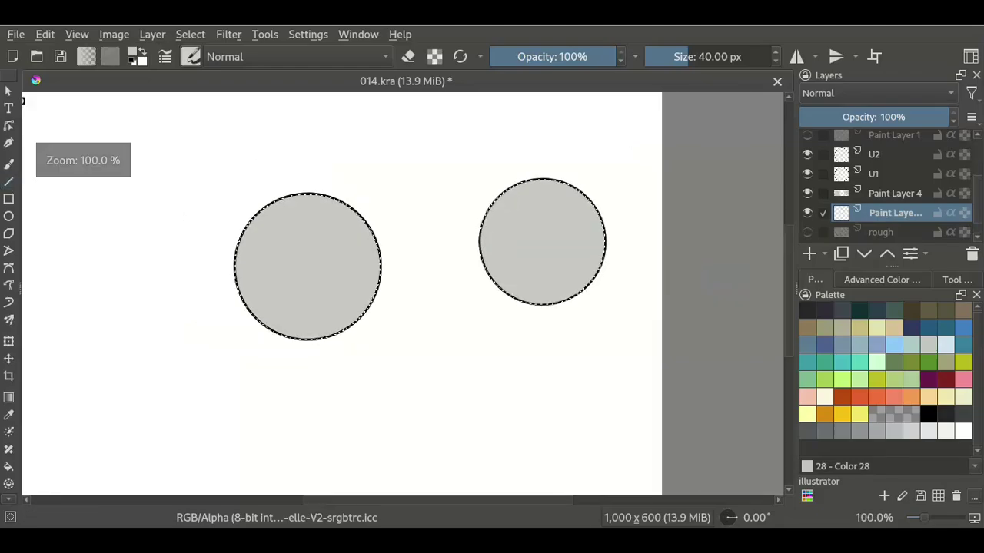
key("ctrl+shift+a")
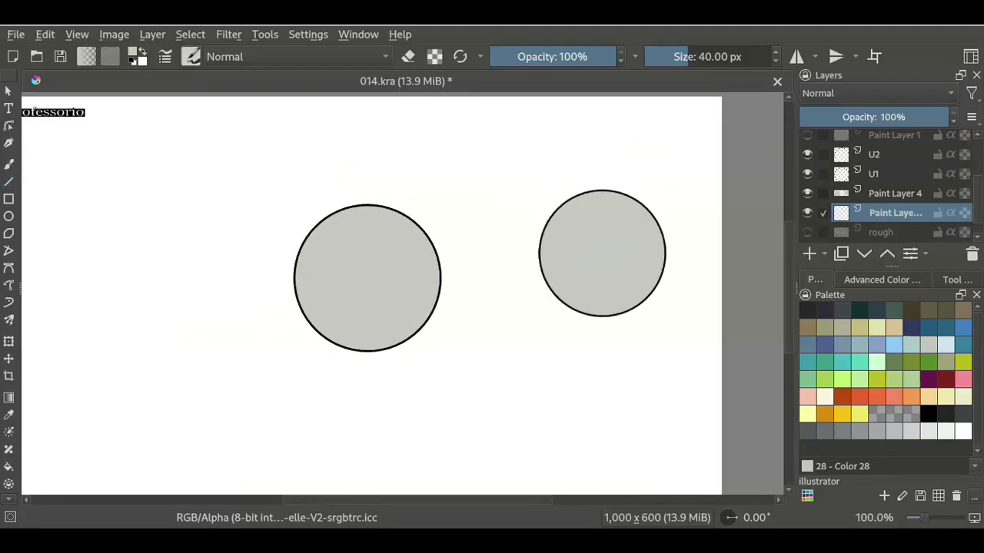
scroll(884, 184, "up", 2)
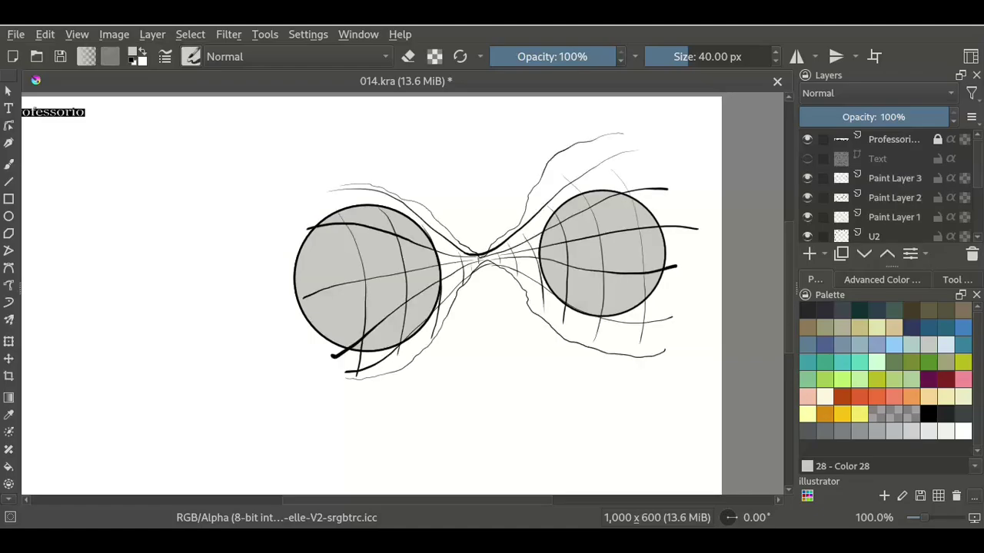
scroll(891, 185, "down", 1)
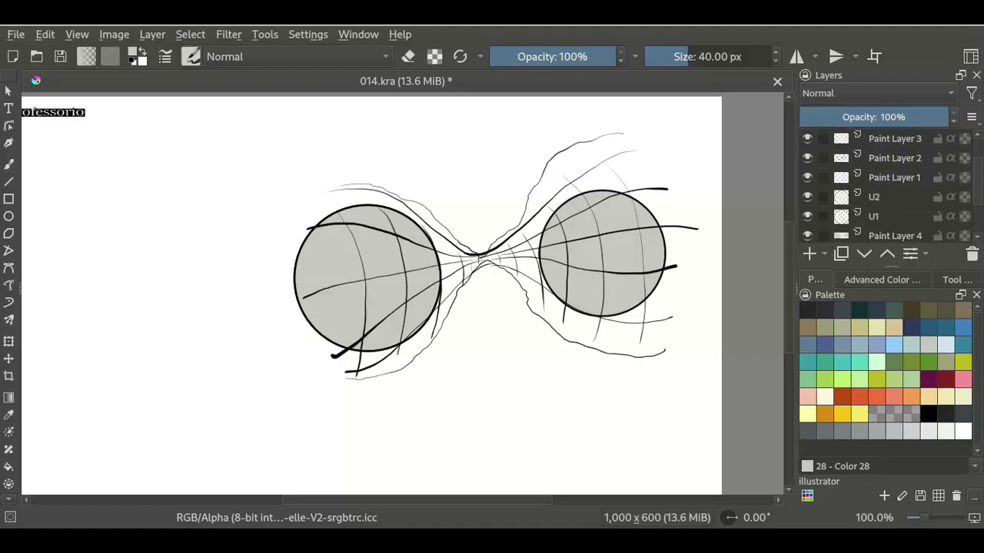
scroll(892, 185, "down", 2)
scroll(891, 184, "down", 2)
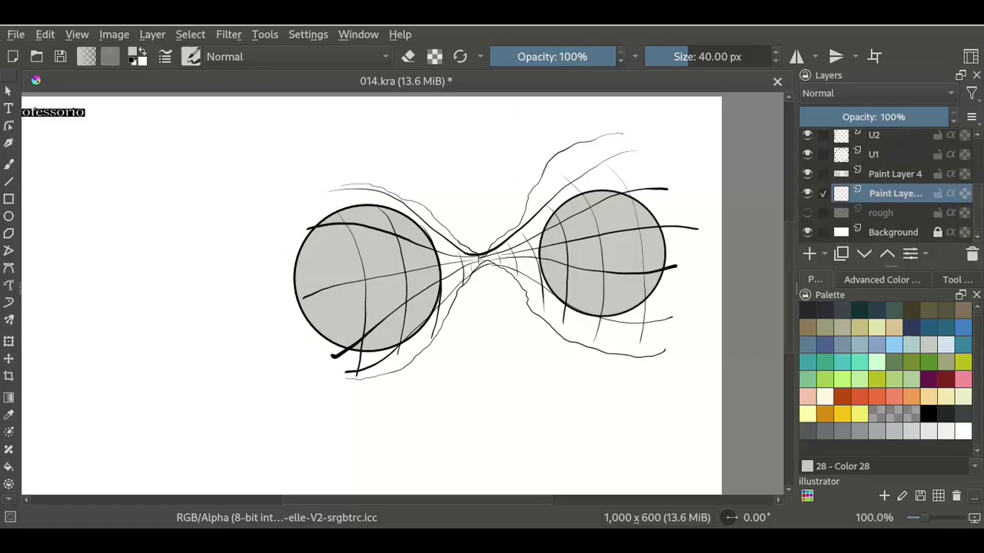
key("b")
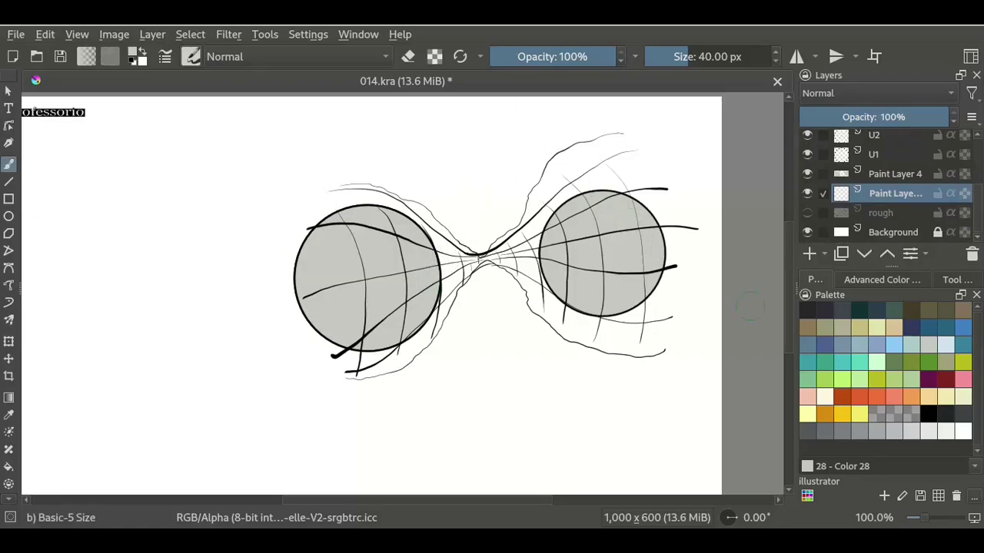
left_click(825, 345)
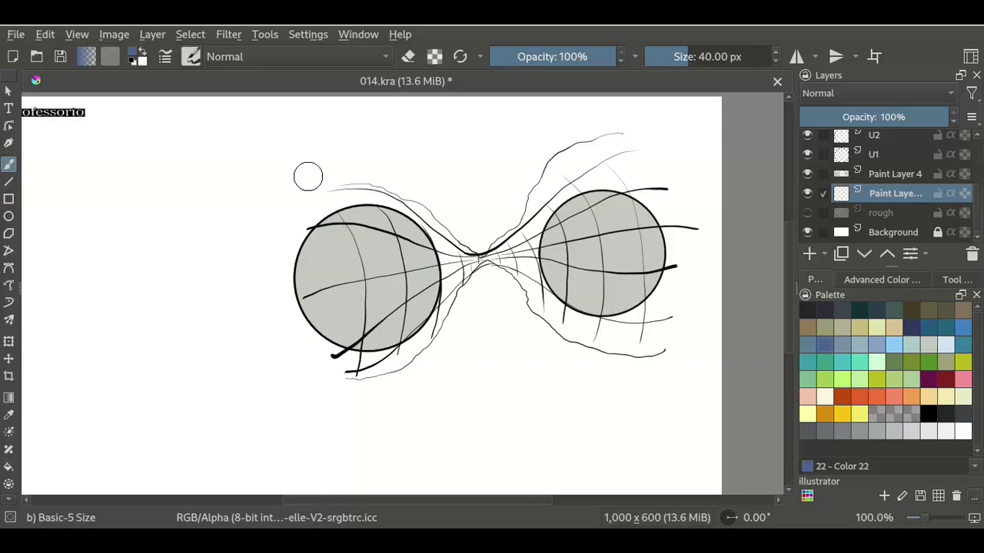
Step: Paint a large blue-grey mask around both lenses after discarding two trial strokes
left_click_drag(291, 197, 412, 196)
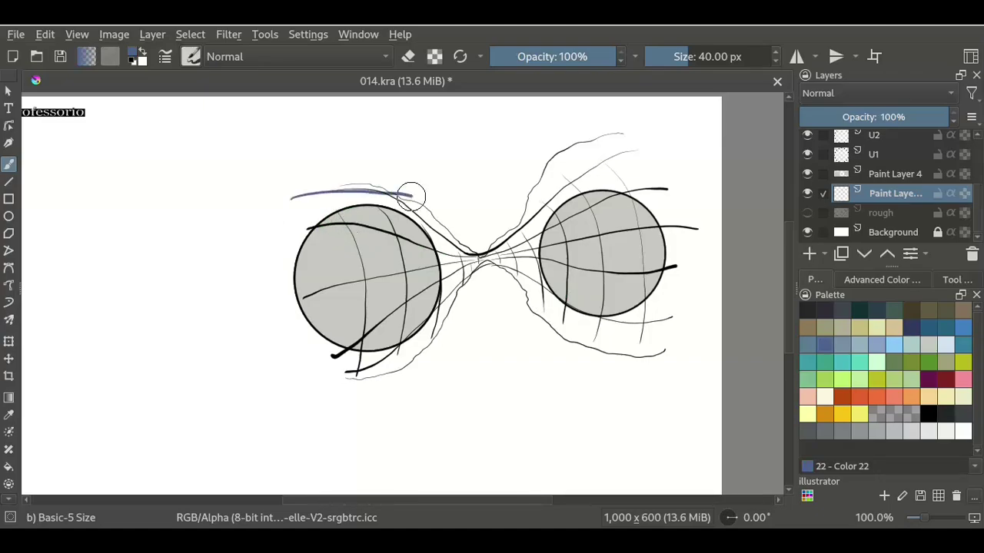
key("ctrl+z")
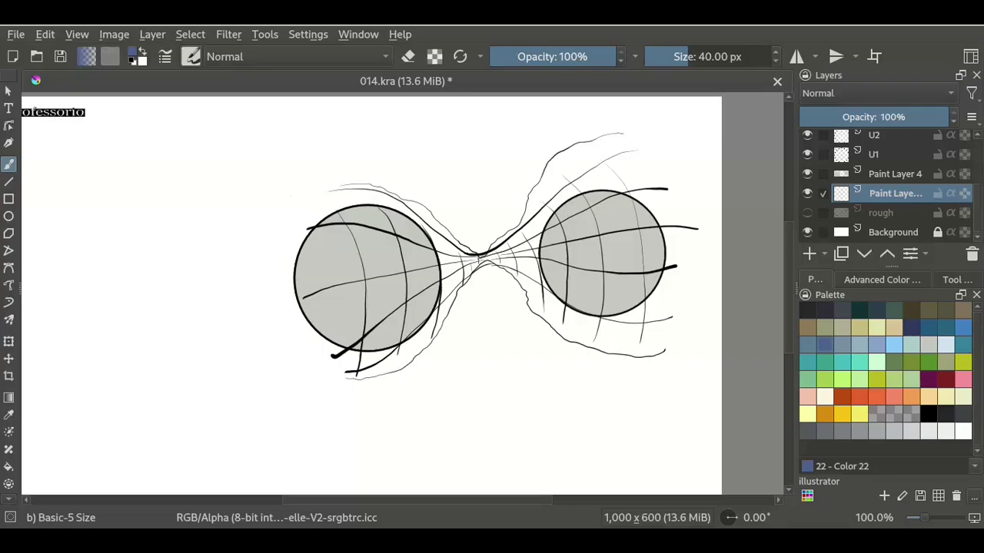
left_click_drag(403, 194, 430, 204)
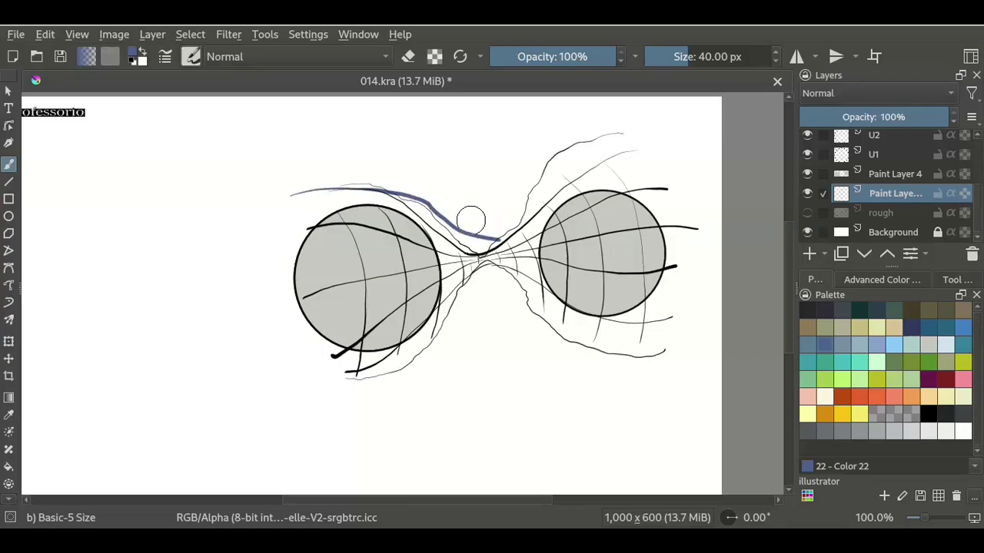
key("ctrl+z")
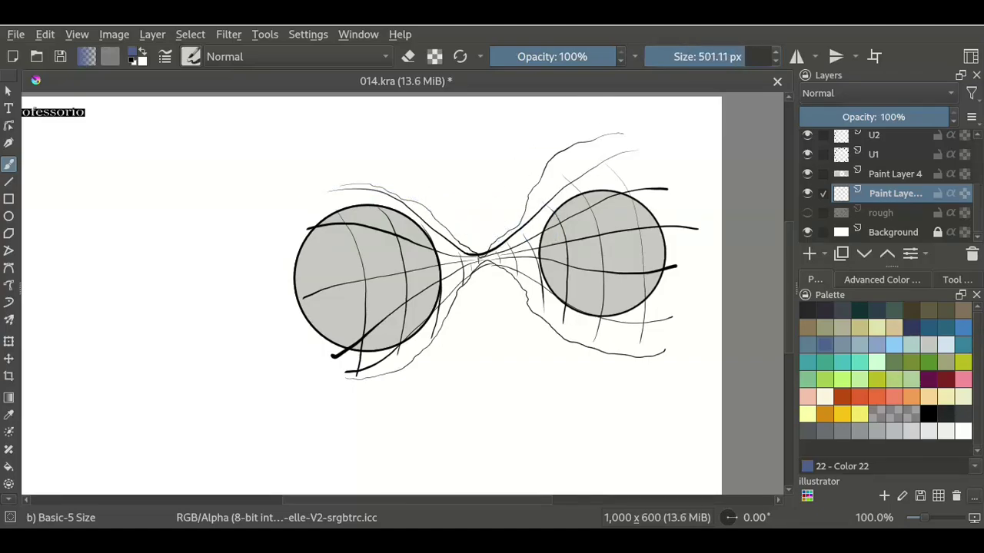
mouse_move(538, 219)
left_mouse_down()
mouse_move(595, 196)
mouse_move(305, 308)
left_mouse_up()
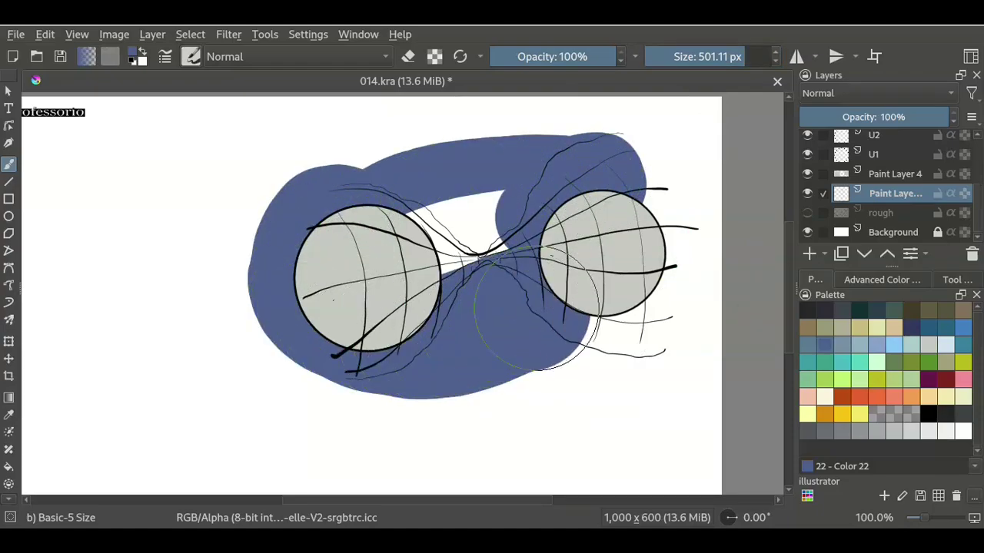
mouse_move(305, 308)
left_mouse_down()
mouse_move(372, 234)
mouse_move(338, 169)
mouse_move(538, 157)
mouse_move(611, 246)
left_mouse_up()
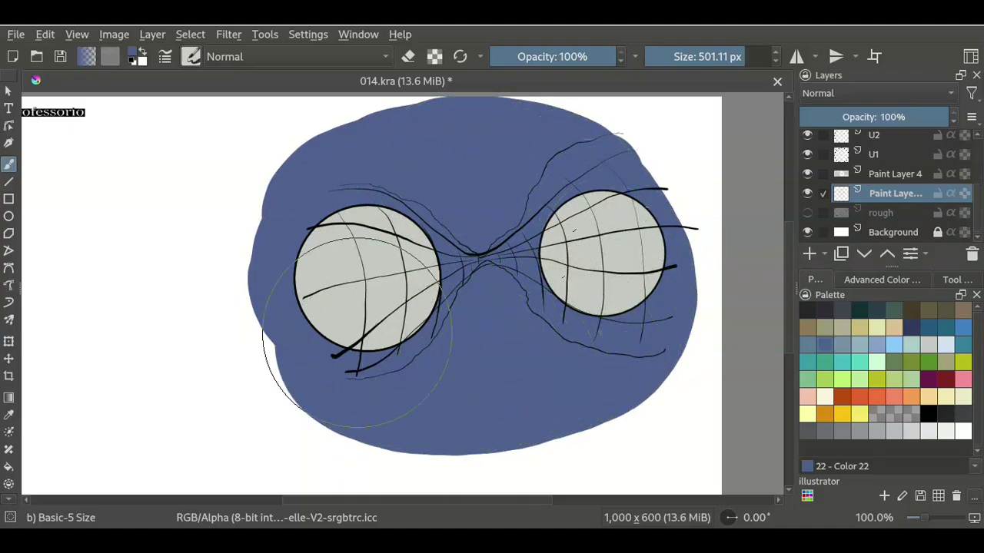
left_click_drag(575, 352, 323, 246)
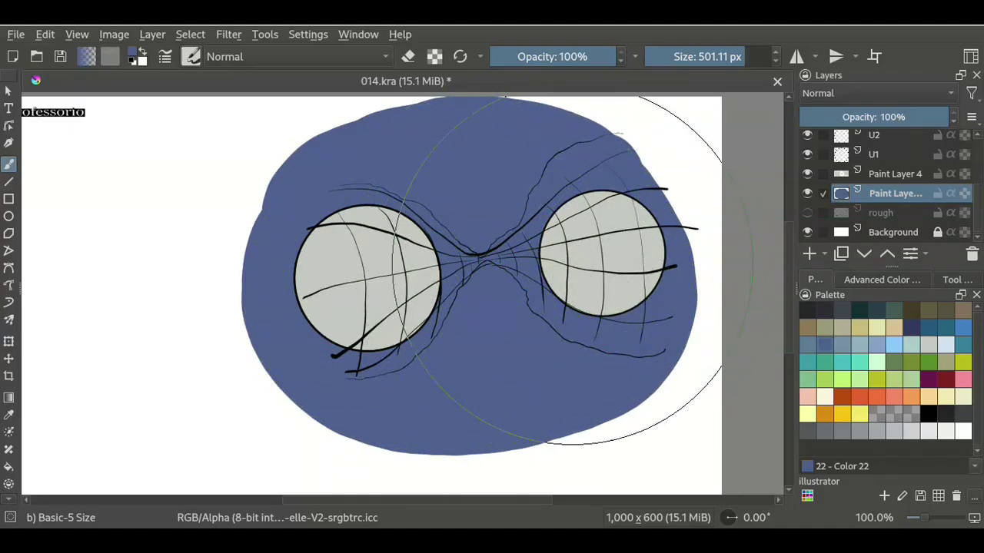
left_click_drag(572, 288, 584, 323)
Step: Move the mask layer slightly right and up, then nudge it down
key("t")
left_click_drag(468, 276, 489, 269)
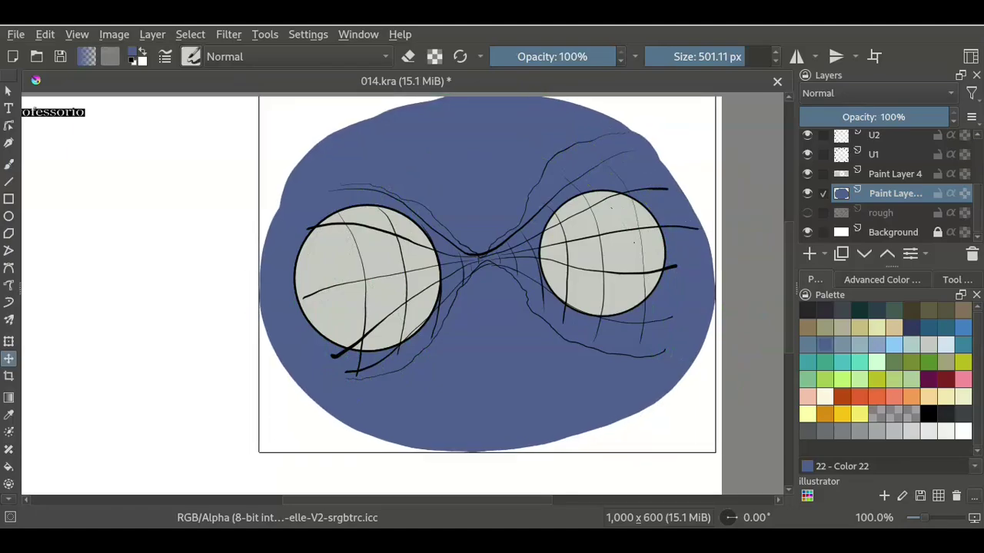
key("Down")
key("Down")
key("Down")
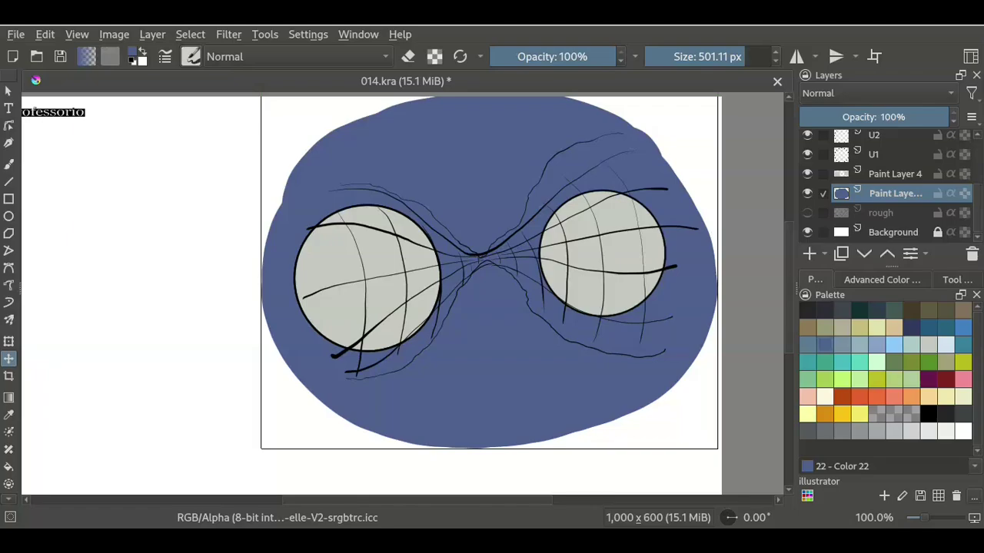
Step: On a new layer with a small brush, hand-letter SPIDER MAN at the left
key("Insert")
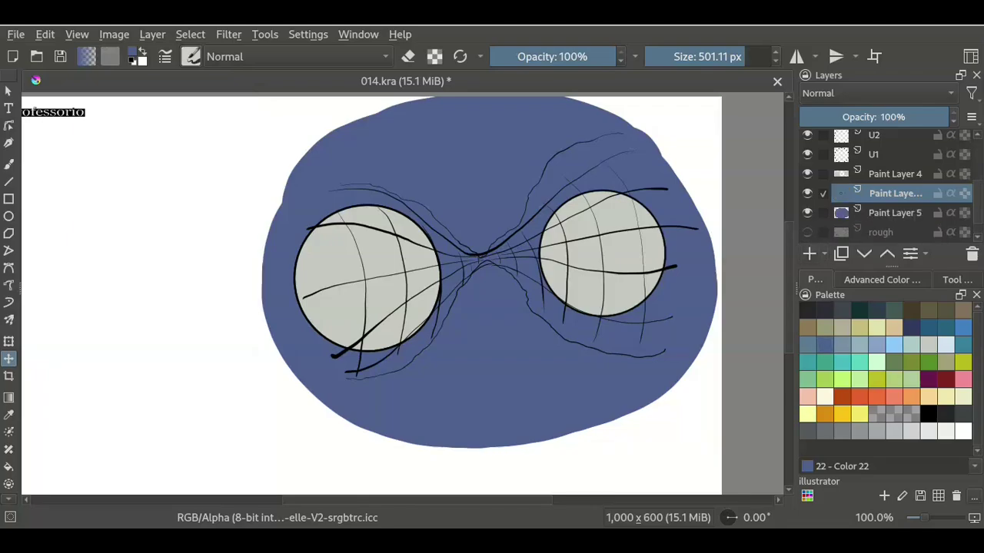
key("b")
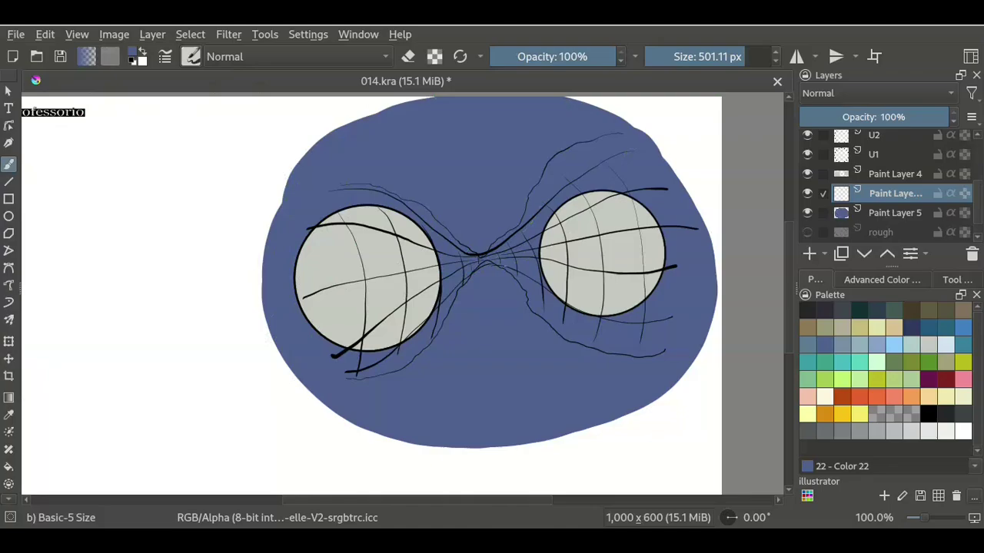
mouse_move(695, 56)
left_mouse_down()
mouse_move(650, 56)
mouse_move(723, 56)
left_mouse_up()
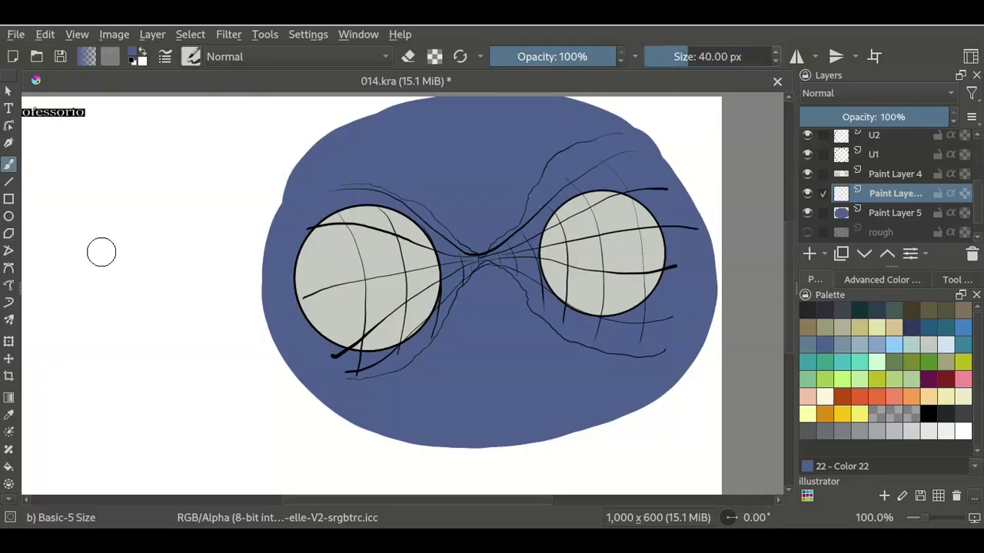
left_click_drag(77, 225, 64, 269)
mouse_move(116, 246)
left_mouse_down()
mouse_move(91, 216)
mouse_move(121, 200)
mouse_move(136, 223)
left_mouse_up()
mouse_move(130, 211)
left_mouse_down()
mouse_move(143, 183)
mouse_move(164, 202)
left_mouse_up()
mouse_move(159, 158)
left_mouse_down()
mouse_move(197, 175)
mouse_move(190, 142)
mouse_move(252, 157)
left_mouse_up()
mouse_move(81, 321)
left_mouse_down()
mouse_move(122, 323)
mouse_move(201, 224)
left_mouse_up()
Step: Draw a smiley face and a black smiling mouth below the goggles
left_click(129, 398)
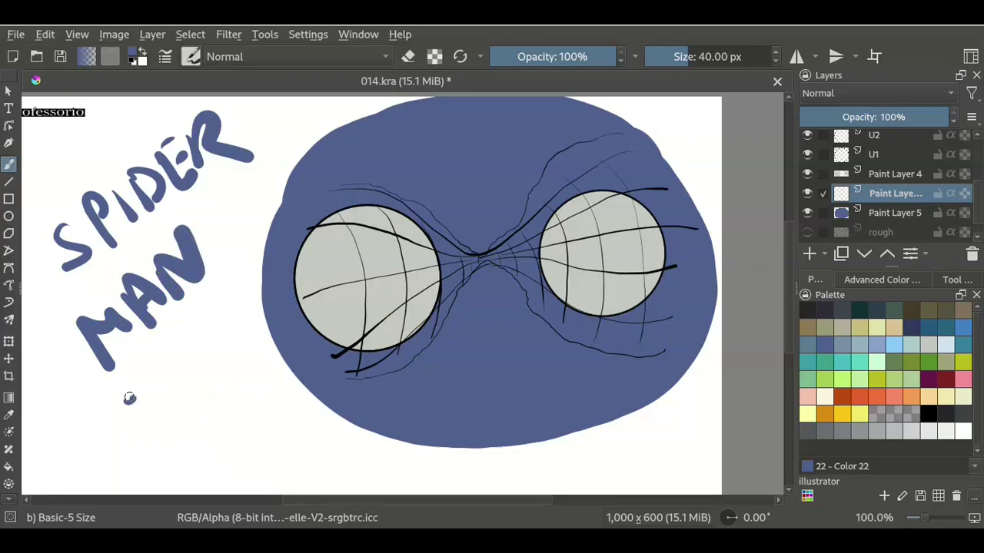
left_click(164, 372)
left_click_drag(186, 389, 144, 421)
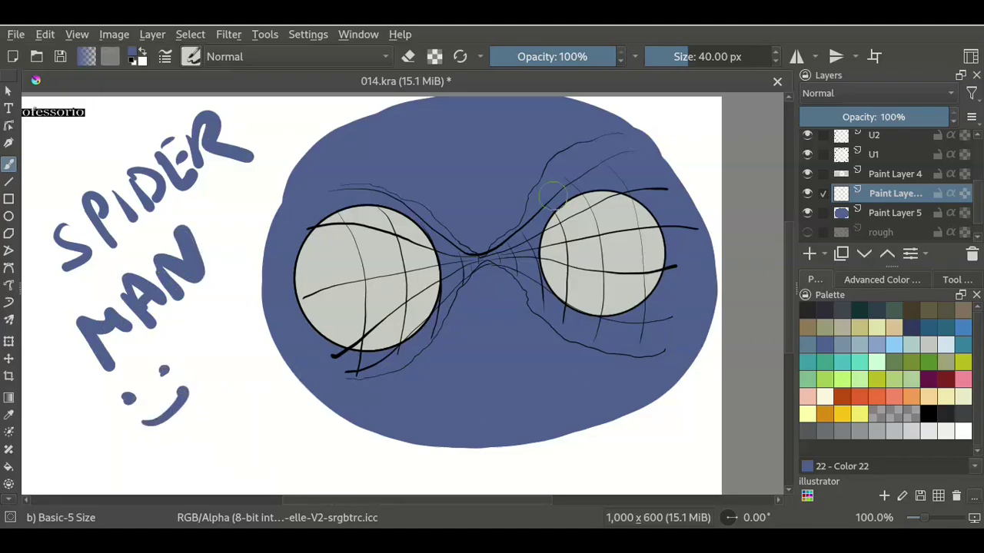
key("d")
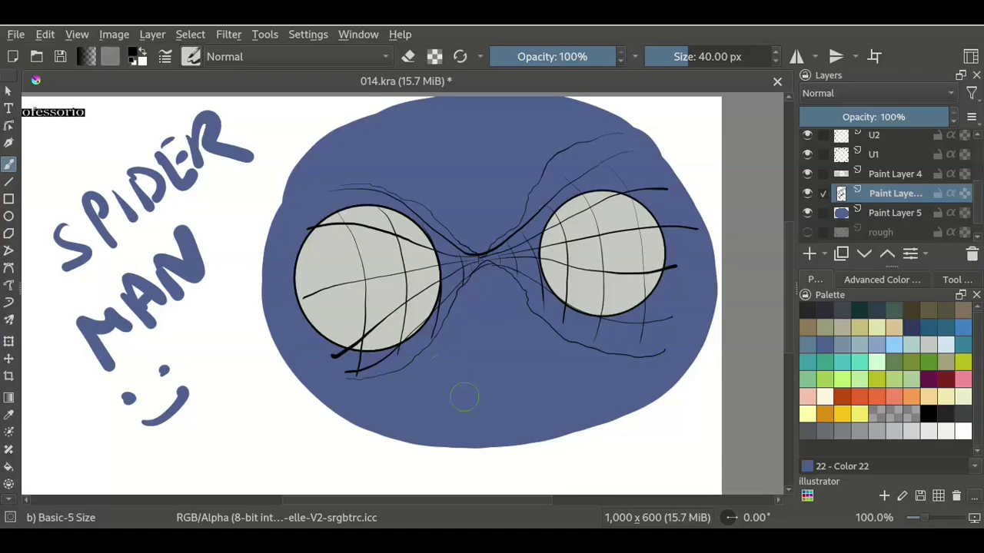
left_click_drag(455, 375, 476, 405)
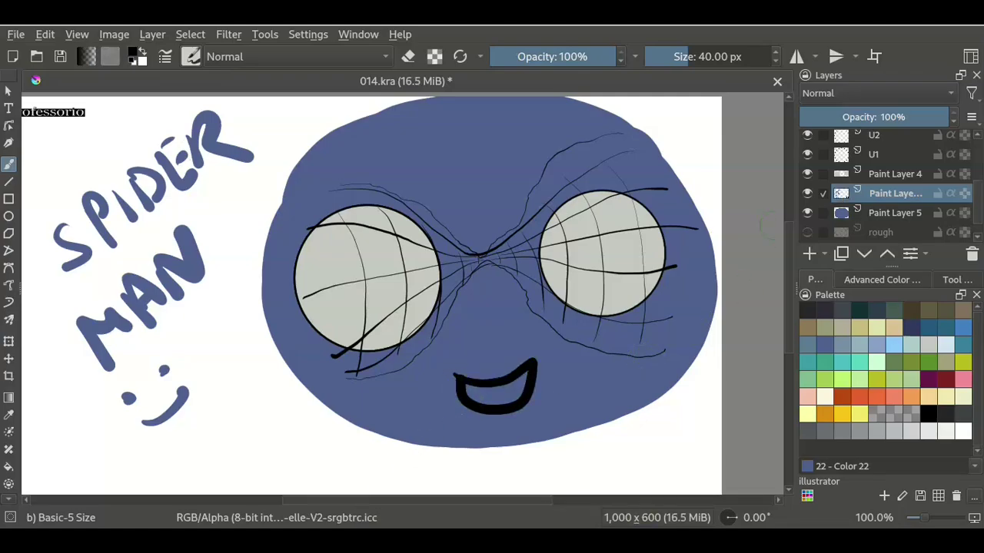
Step: Undo the lettering and face strokes, then select the blue mask layer Paint Layer 5
key("ctrl+z")
key("ctrl+z")
key("ctrl+z")
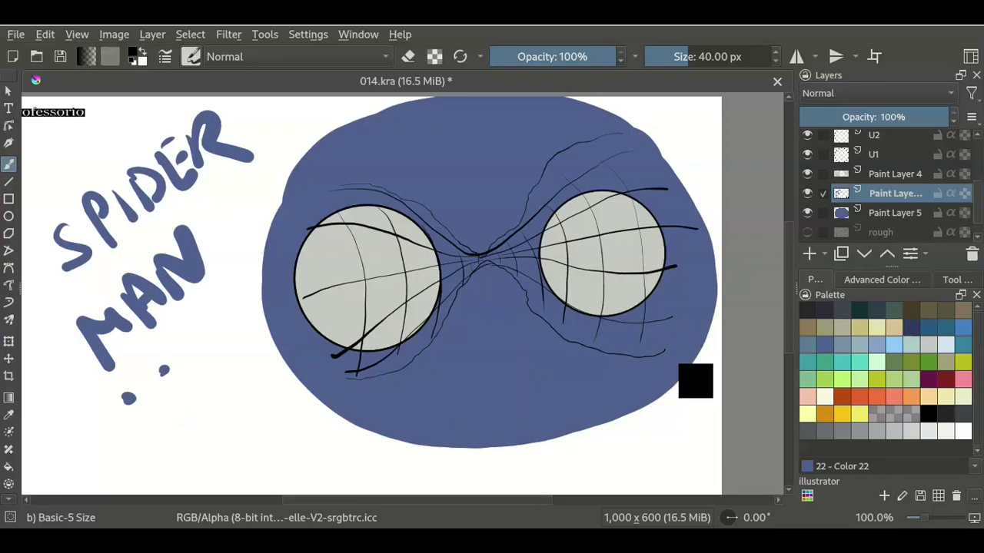
key("ctrl+z")
key("ctrl+z")
key("ctrl+z")
key("ctrl+z")
key("ctrl+z")
key("ctrl+z")
key("ctrl+z")
key("ctrl+z")
key("ctrl+z")
key("ctrl+z")
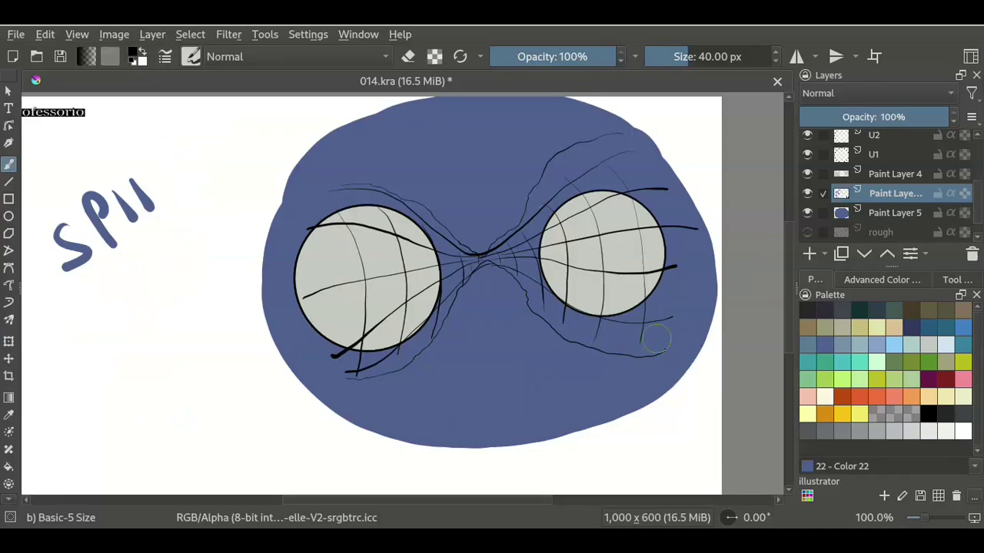
key("ctrl+z")
key("ctrl+z")
key("ctrl+z")
key("ctrl+z")
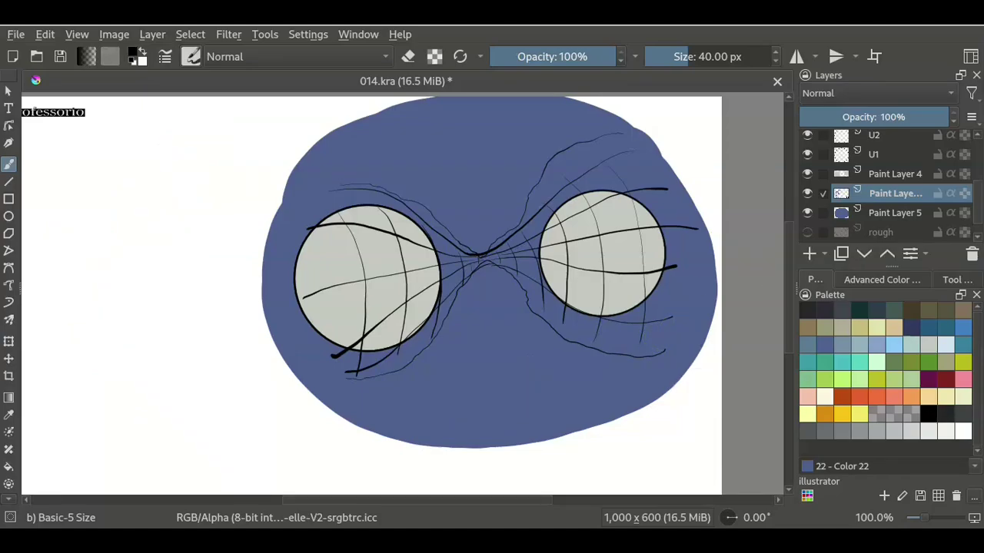
left_click(895, 213)
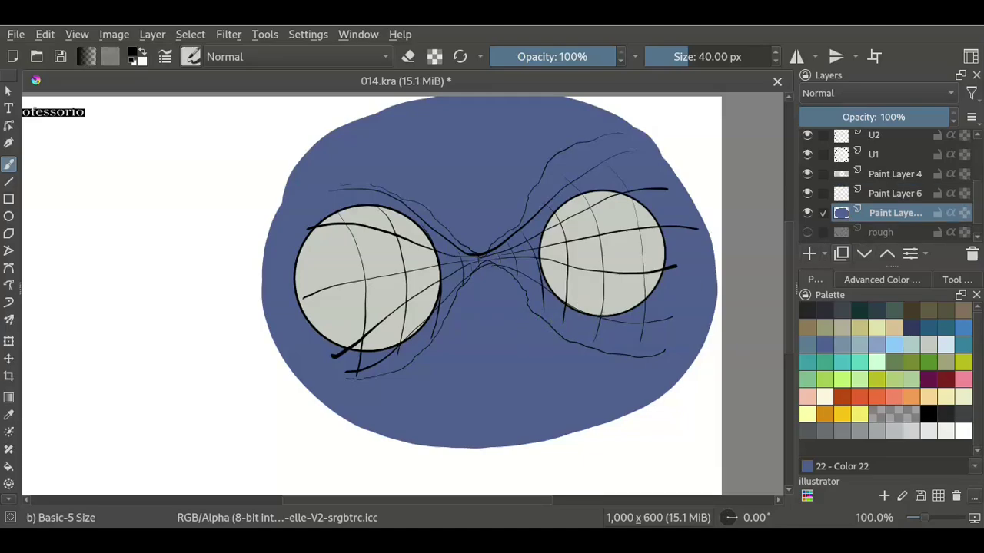
Step: With a ~600 px brush, repaint the mask in darker blue across the lens bridge
left_click_drag(692, 56, 750, 56)
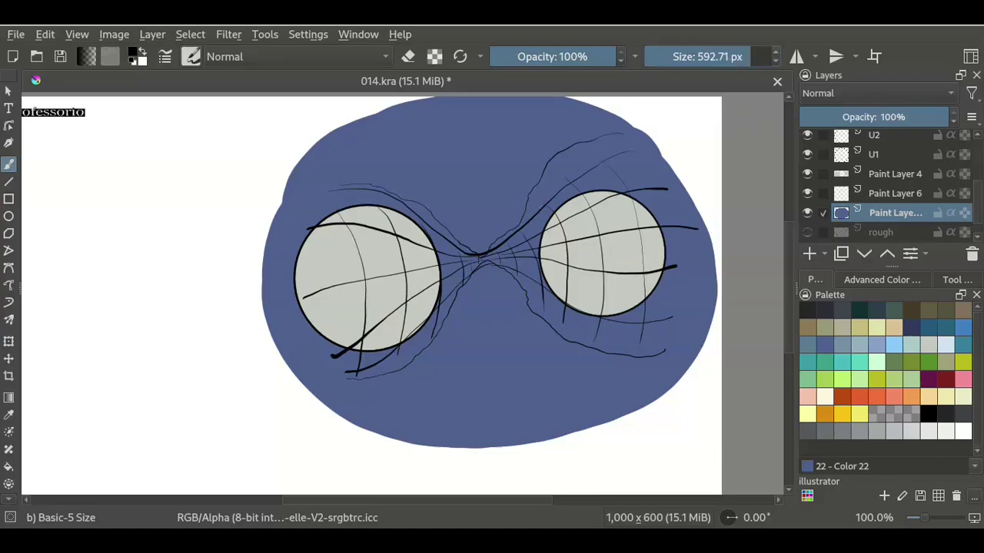
key("bracketleft")
left_click(911, 326)
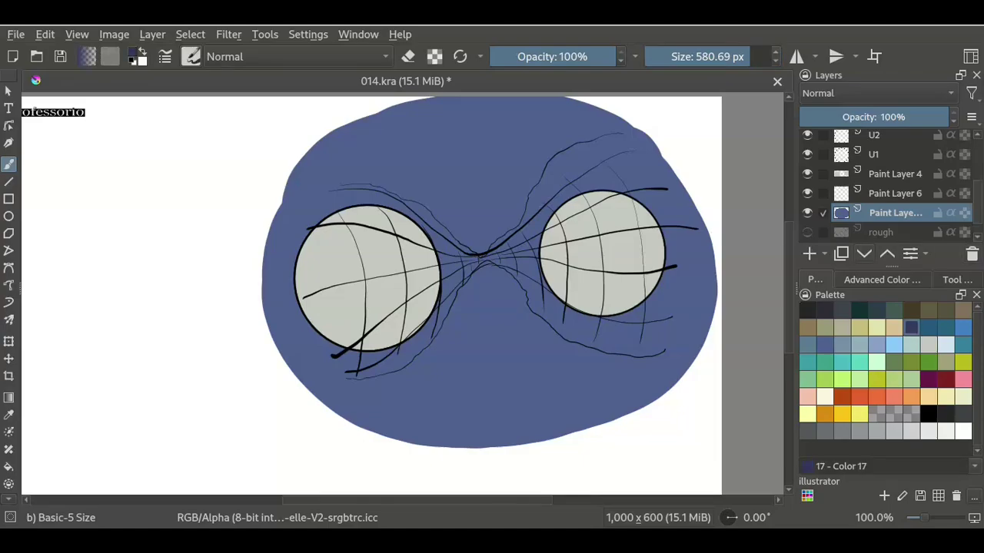
key("ctrl+z")
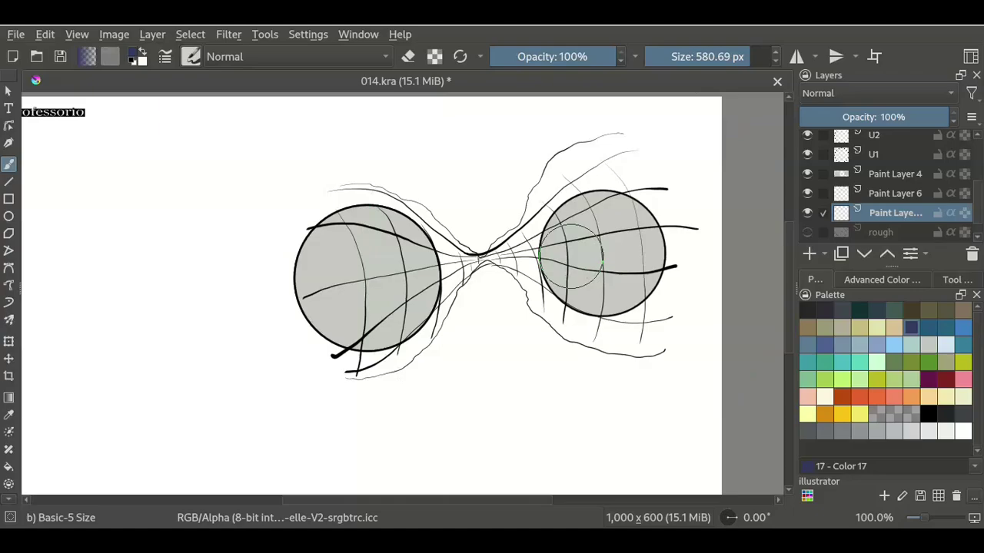
mouse_move(570, 256)
left_mouse_down()
mouse_move(529, 183)
mouse_move(314, 378)
mouse_move(538, 238)
mouse_move(476, 246)
left_mouse_up()
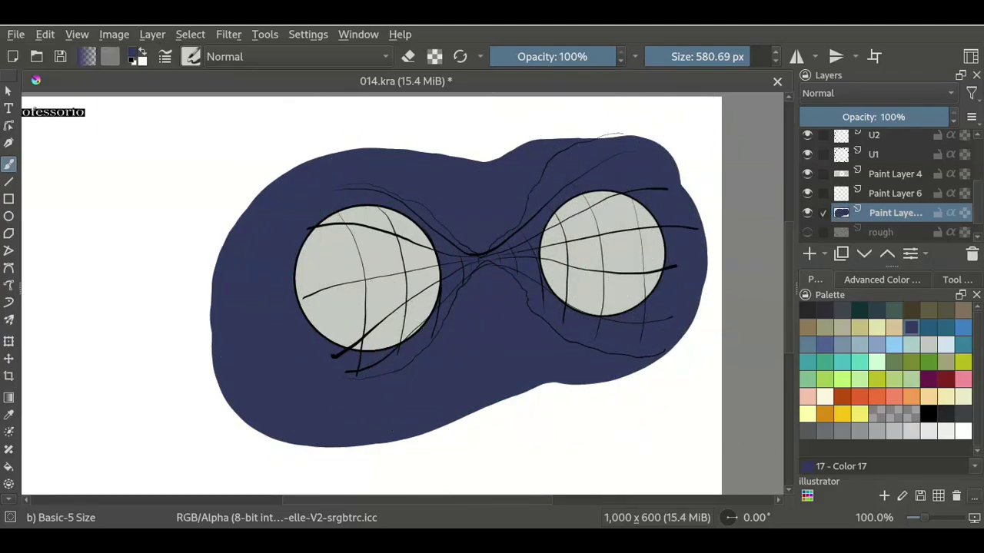
Step: Shrink the brush to 40 px and scroll the Layers docker up
left_click(661, 56)
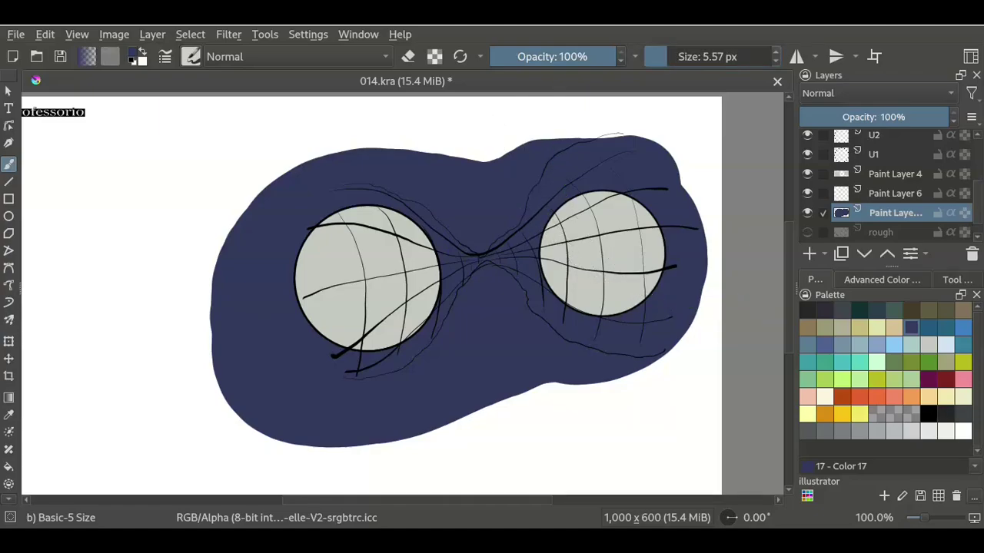
left_click(680, 56)
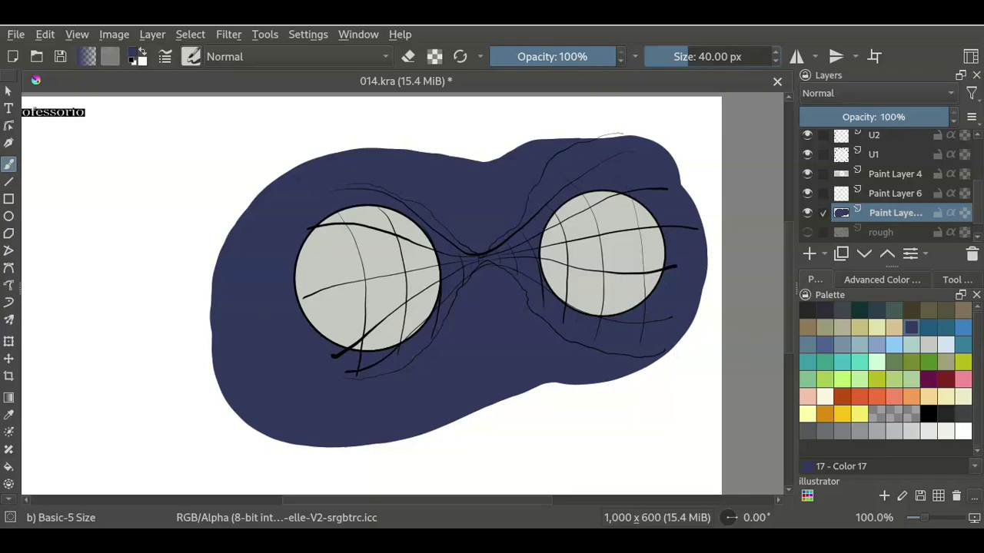
scroll(884, 187, "up", 1)
scroll(884, 187, "up", 3)
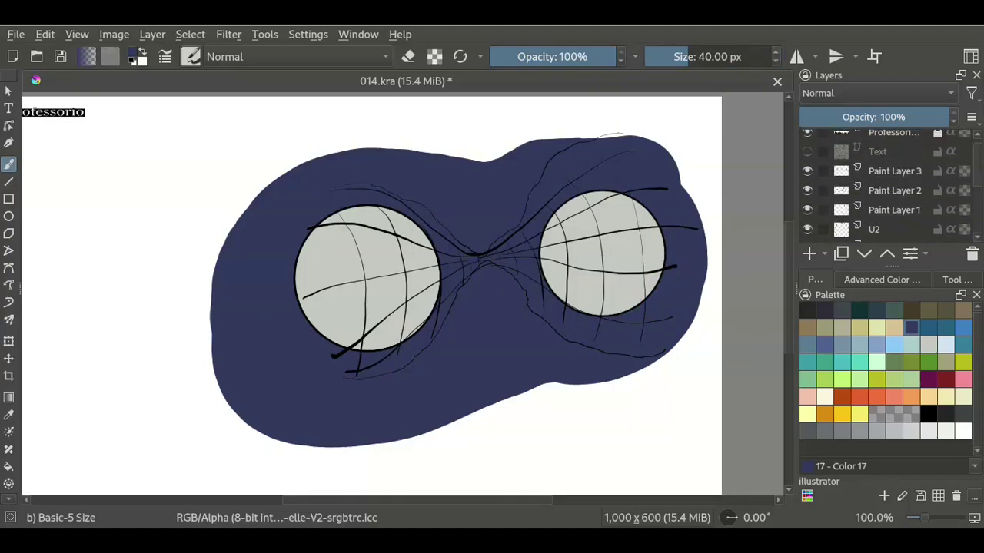
Step: Group Paint Layers 1–3 into Group 7 and select all their line-stroke pixels
left_click(894, 170)
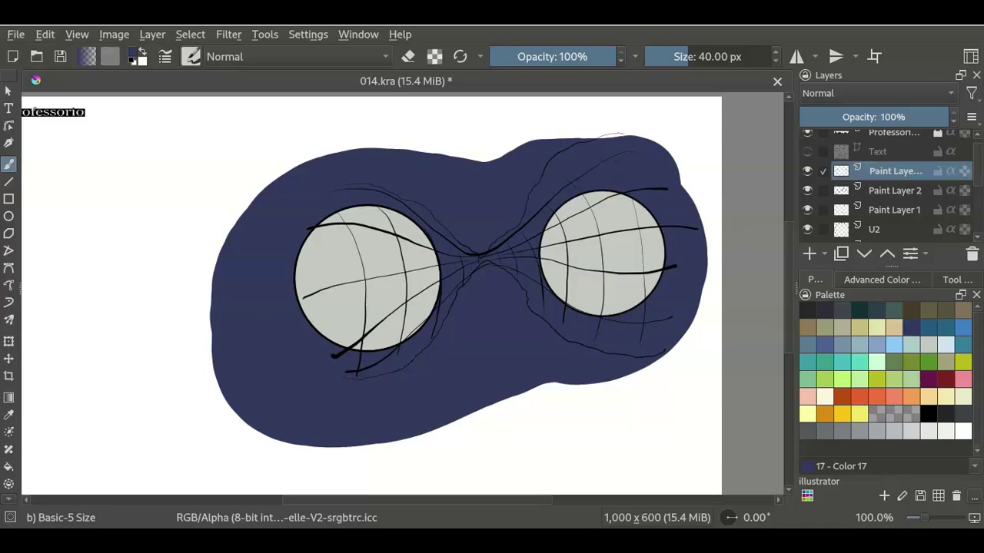
left_click(895, 210)
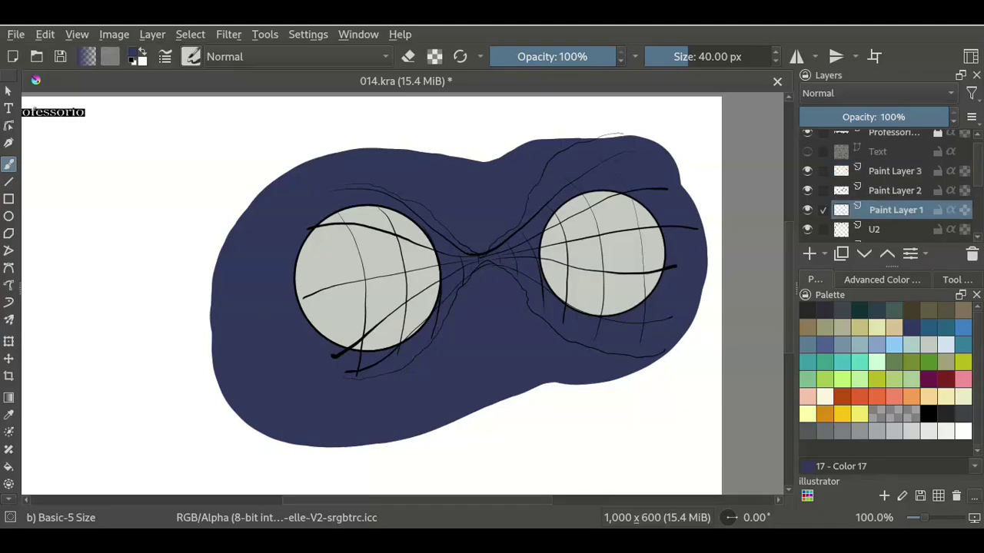
left_click(895, 171, "shift")
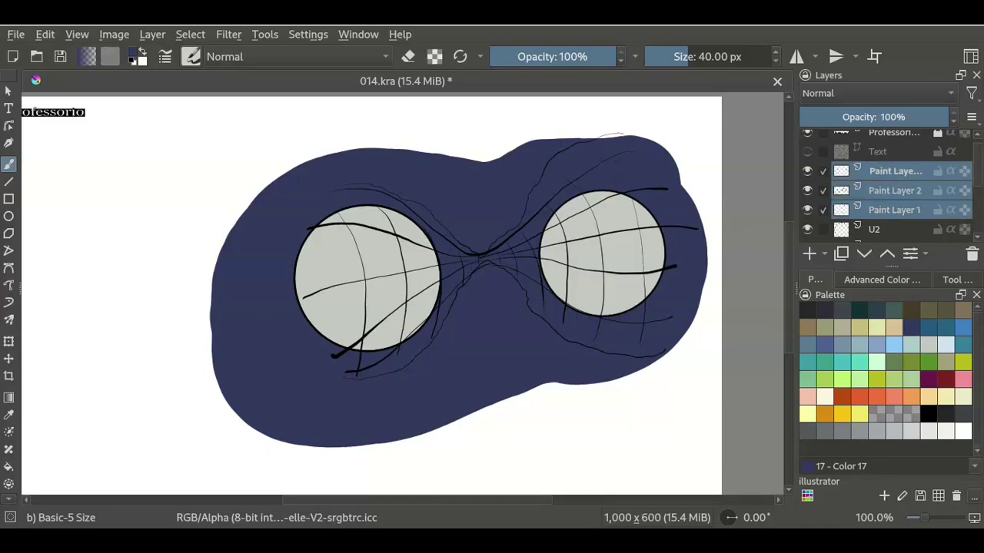
key("ctrl+g")
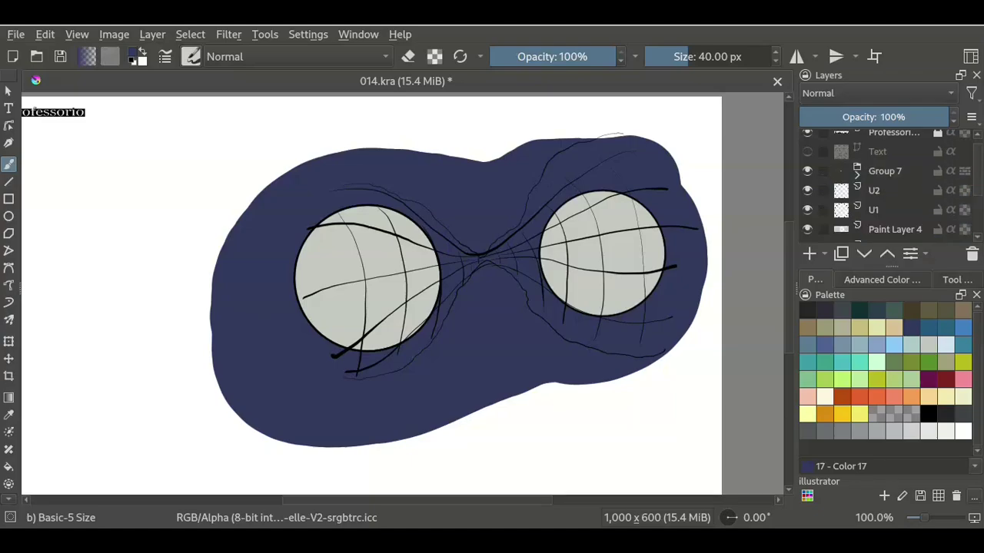
left_click(841, 170, "ctrl")
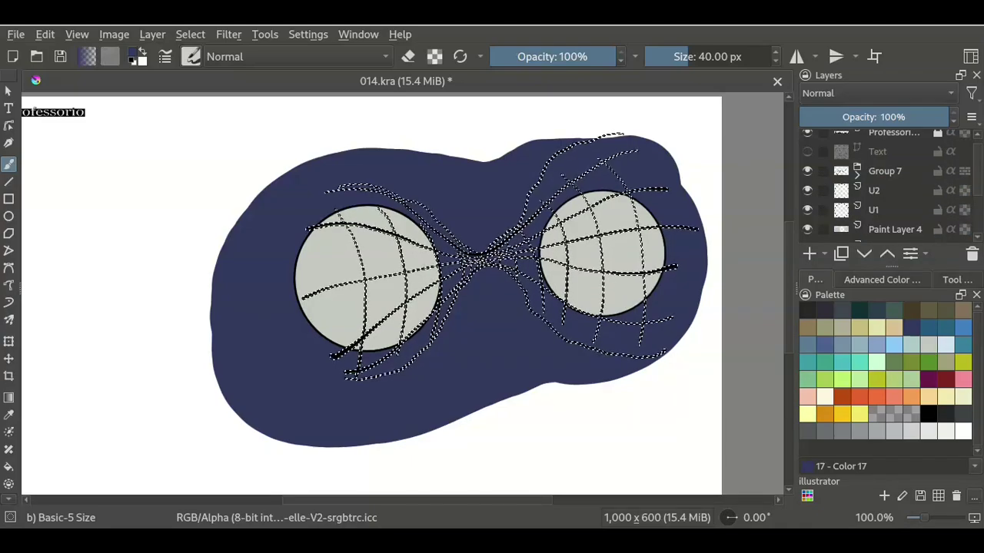
key("ctrl+g")
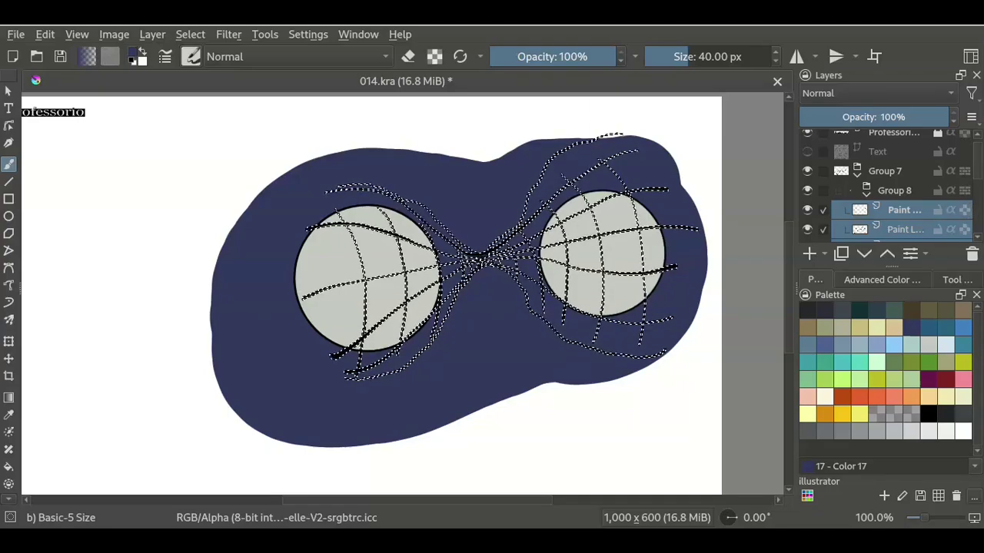
key("ctrl+z")
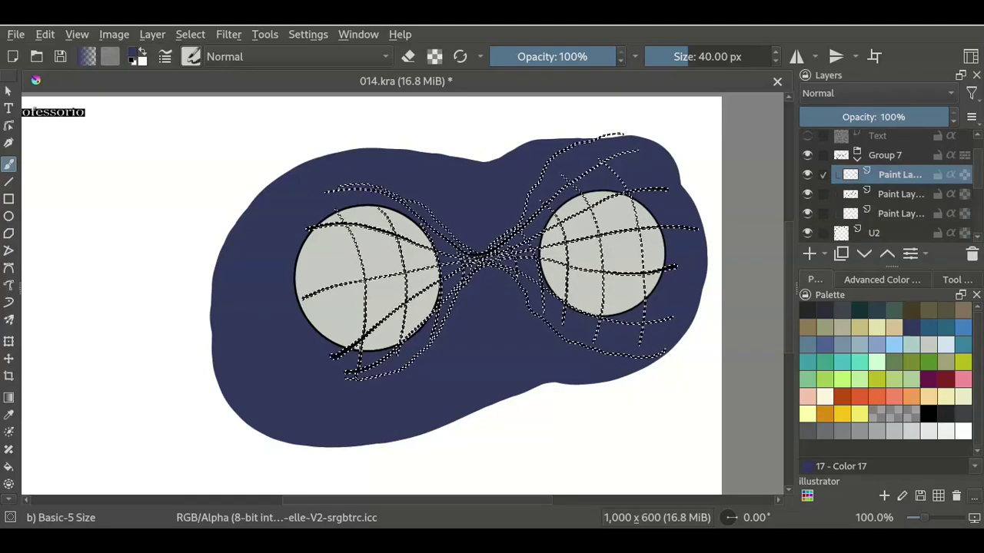
key("ctrl+z")
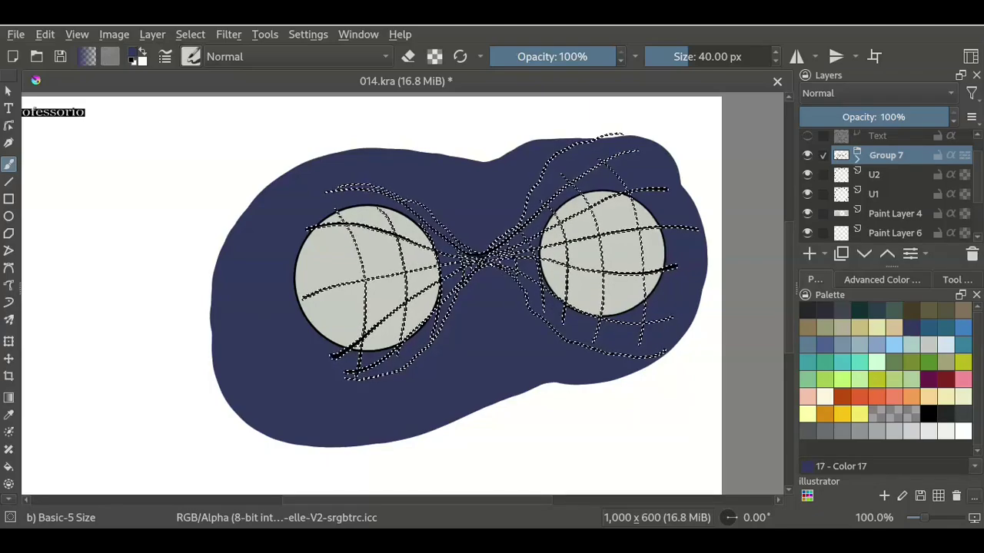
Step: Add a new empty paint layer and move it above Group 7
left_click(874, 175)
left_click(809, 254)
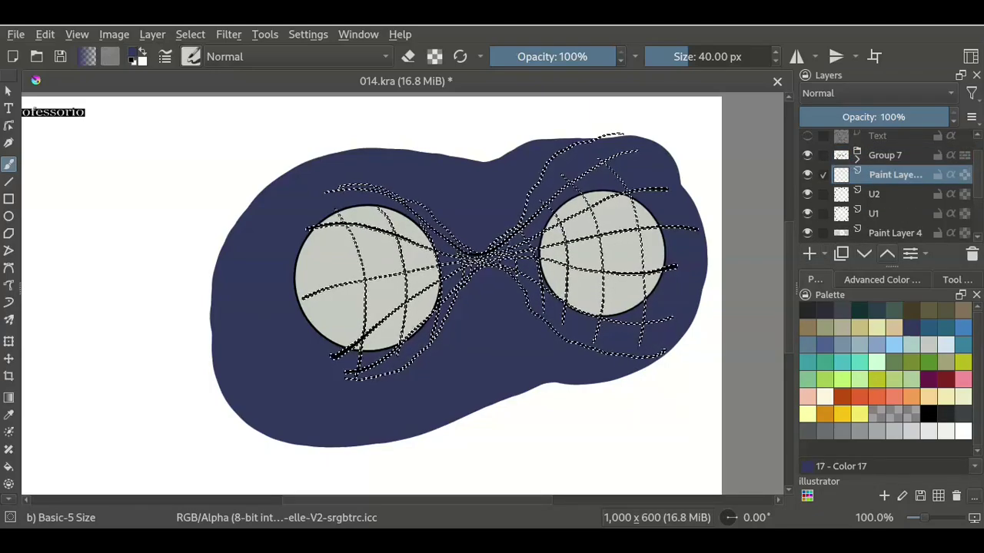
left_click(886, 253)
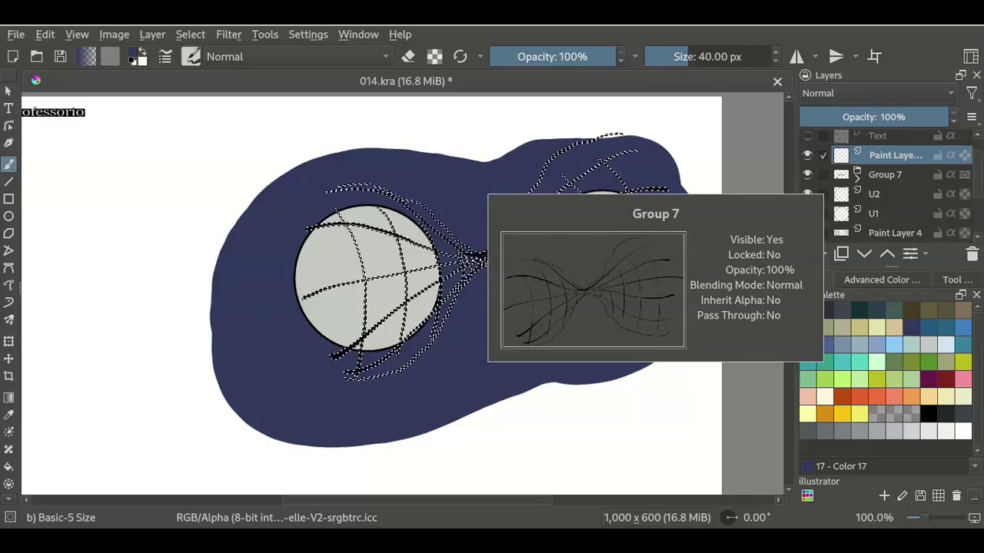
Step: Fill the line selection with white, deselect, set layer opacity to 69%, and hide Group 7
key("BackSpace")
key("ctrl+shift+a")
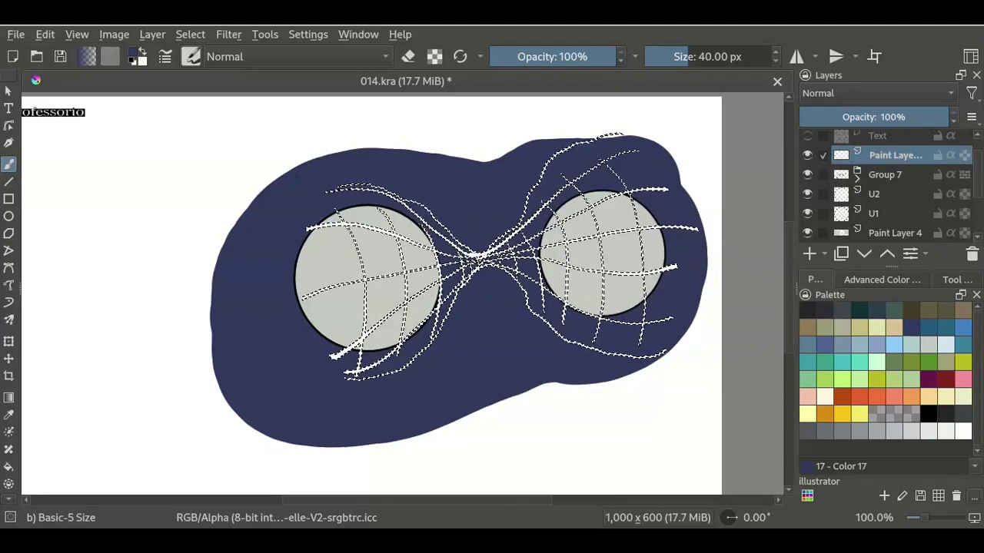
key("ctrl+shift+a")
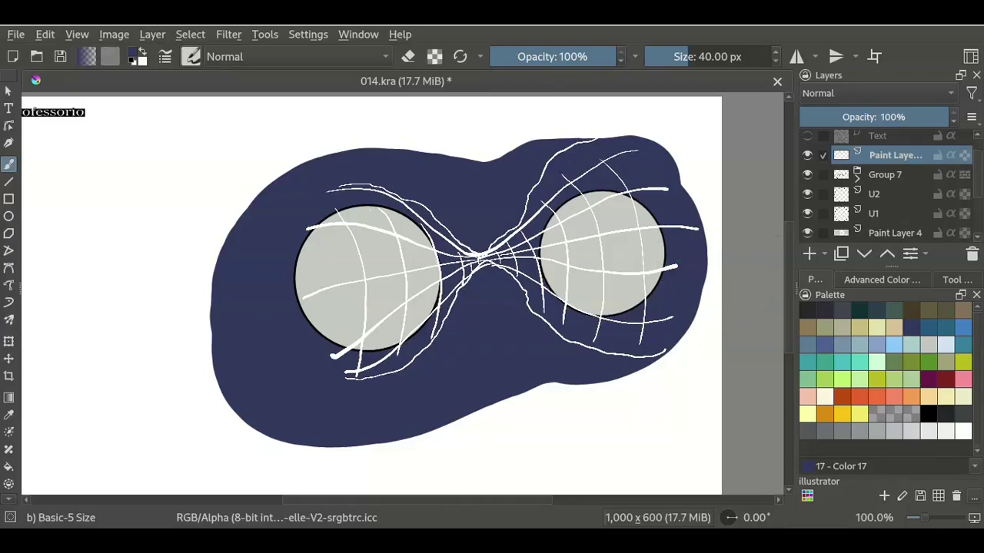
left_click_drag(931, 117, 901, 117)
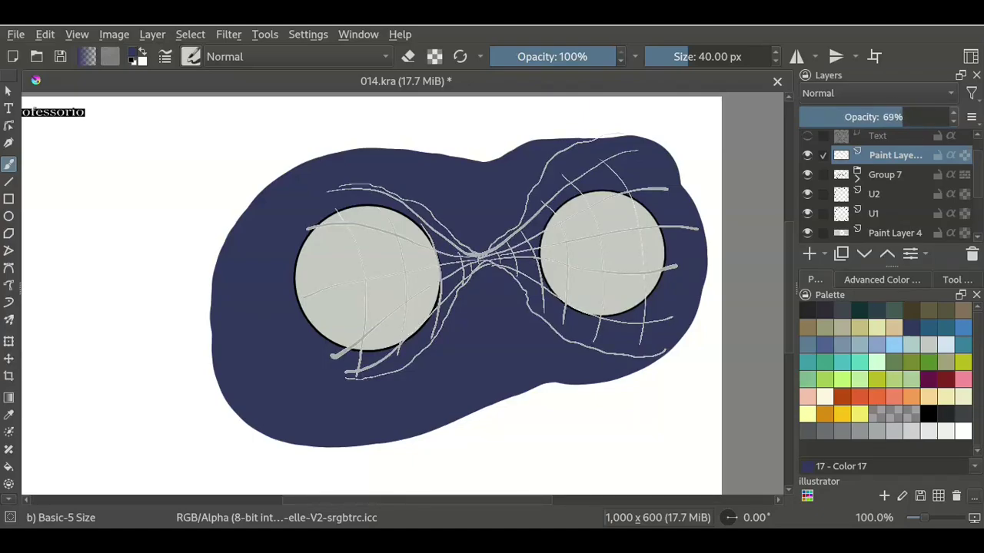
left_click(807, 174)
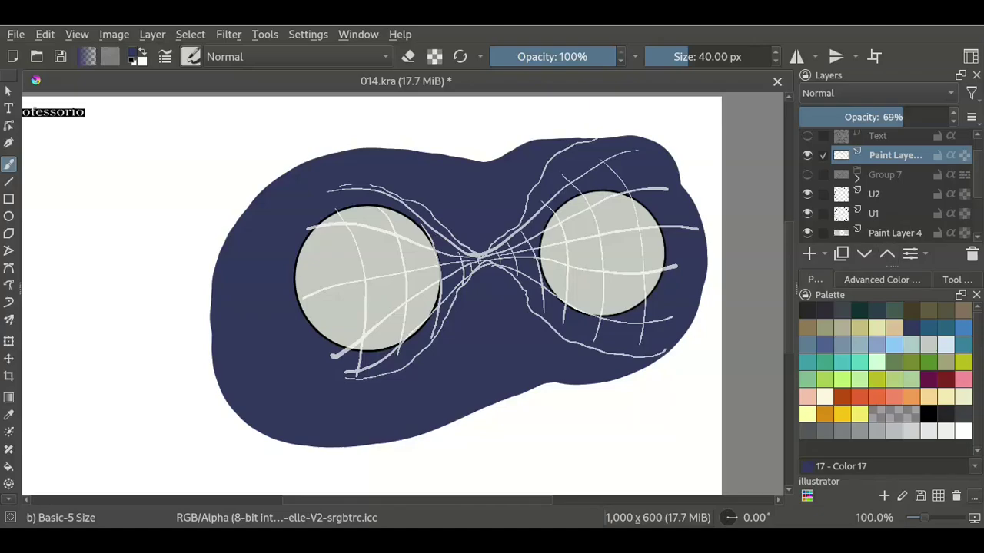
Step: Rename the grey lens fill layer, Paint Layer 4, to 'U-color'
scroll(884, 185, "down", 1)
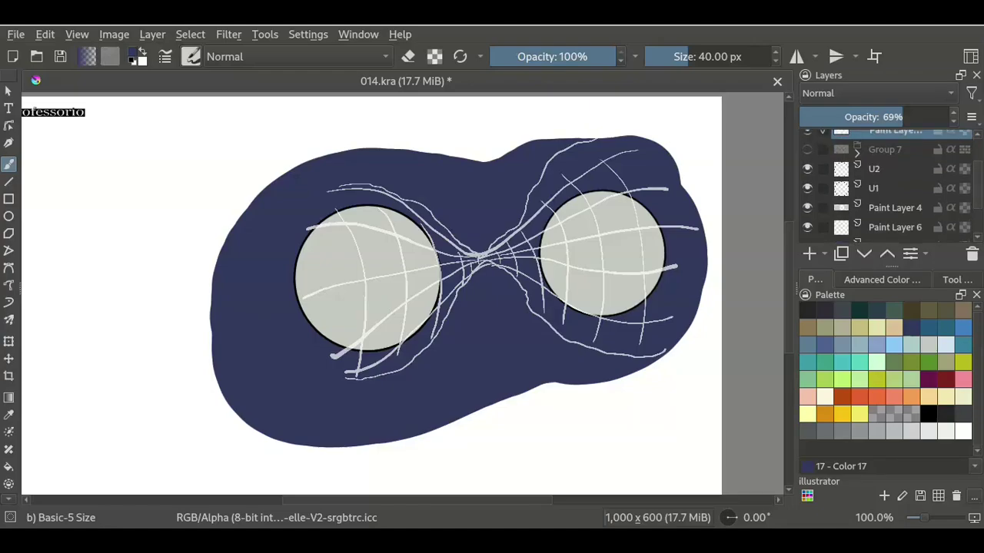
left_click(807, 207)
left_click(807, 207)
double_click(895, 207)
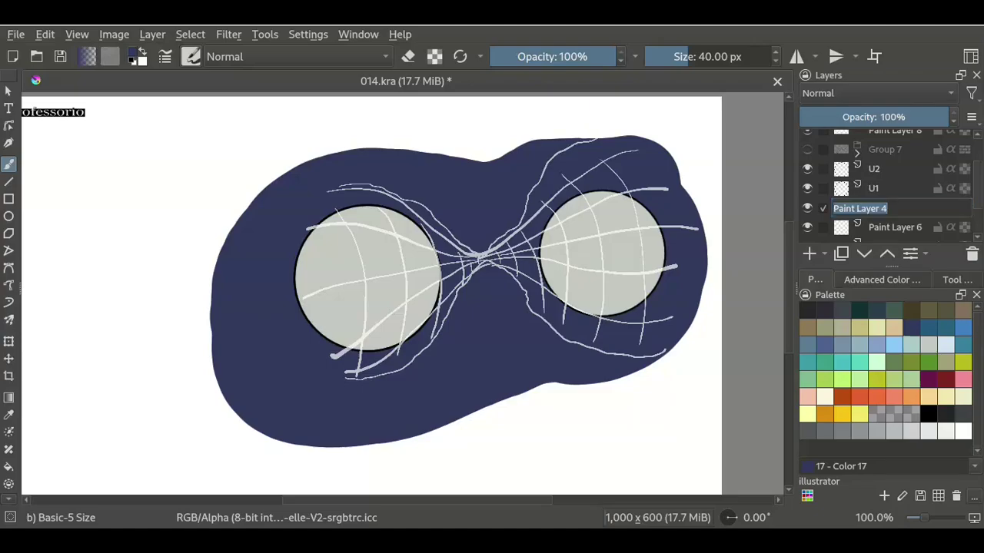
type("U")
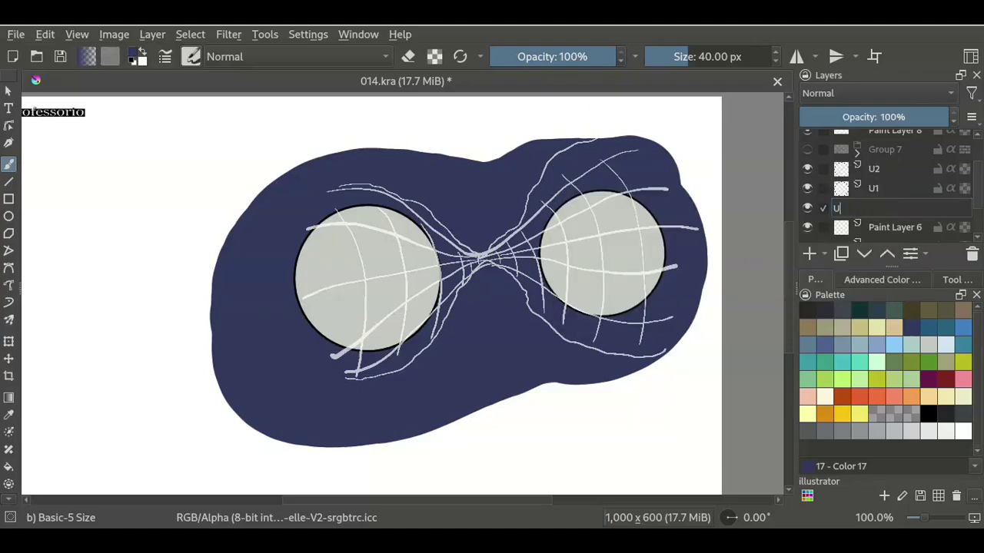
type("-col")
type("or")
key("Return")
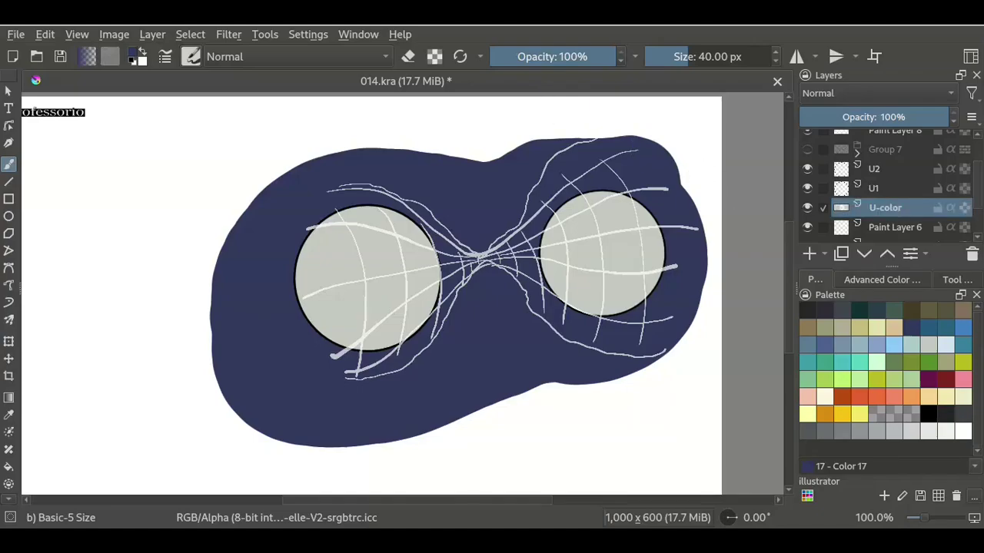
Step: Rename the blue mask layer below it to 'ng'
left_click(895, 227)
left_click(807, 226)
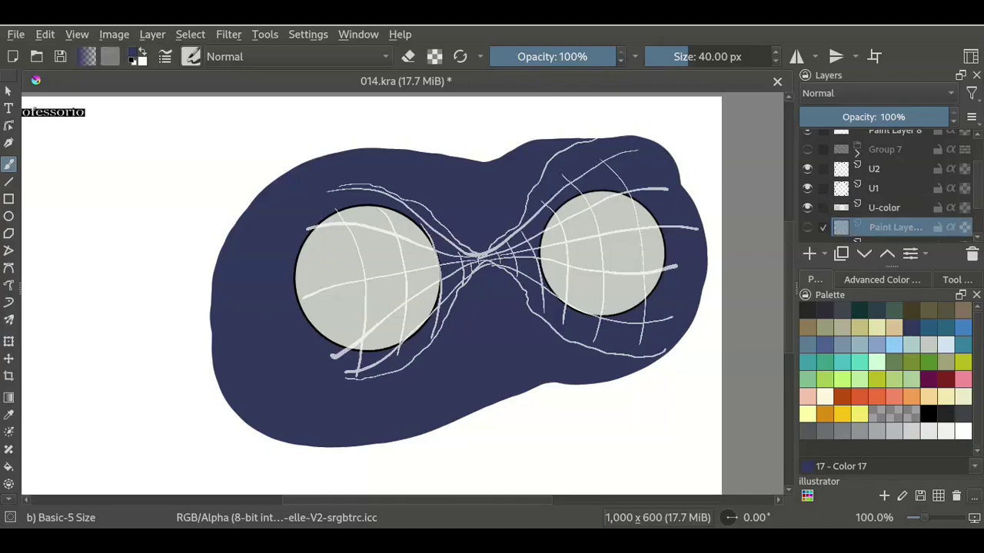
left_click(806, 227)
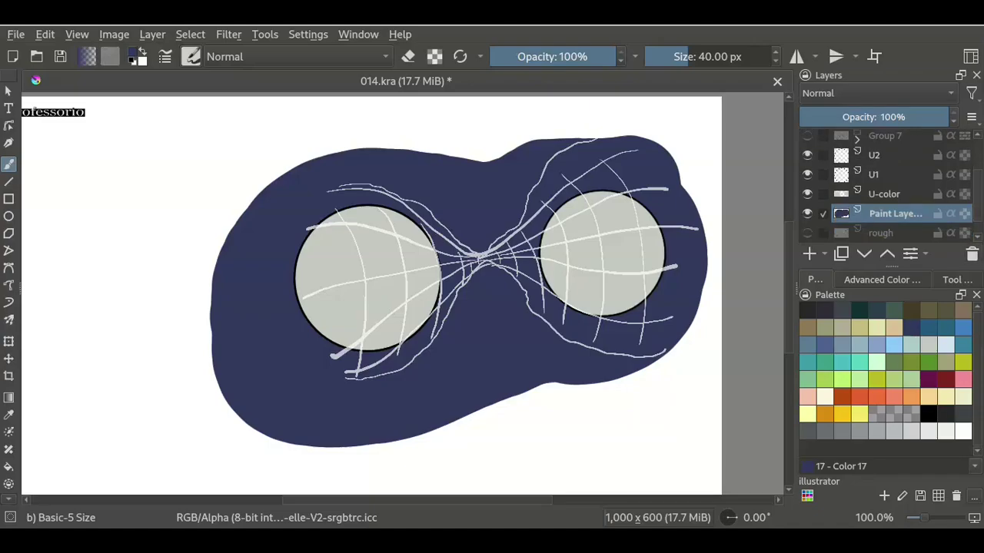
key("F2")
type("ng")
key("Return")
Step: Add a new paint layer above U2 and zoom in on both lenses
key("Page_Up")
key("Page_Up")
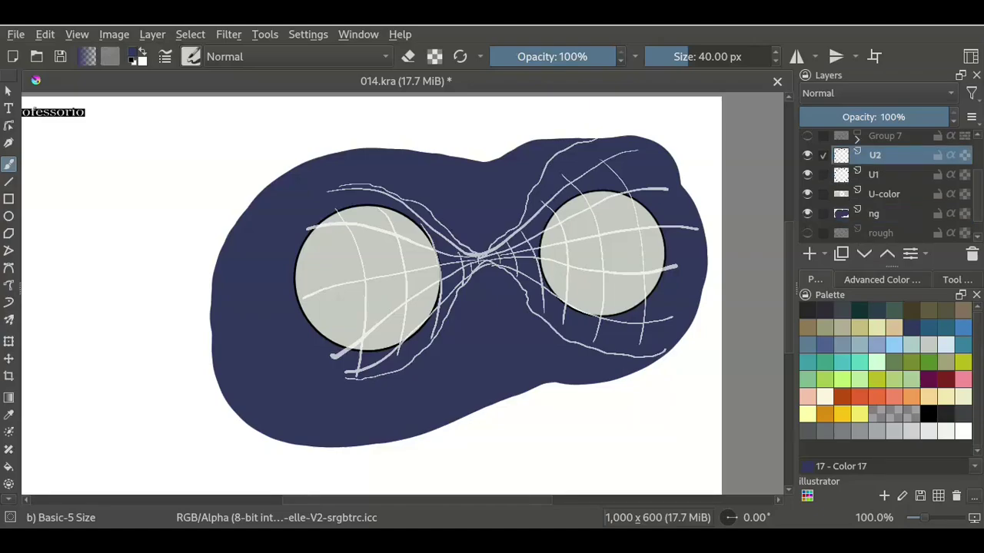
key("Insert")
key("plus")
key("plus")
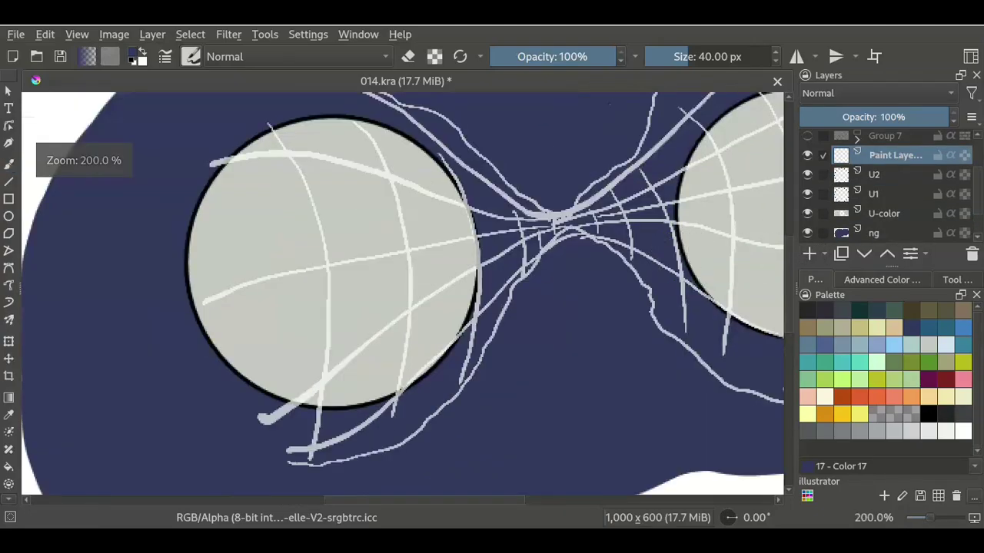
left_click_drag(492, 307, 374, 314)
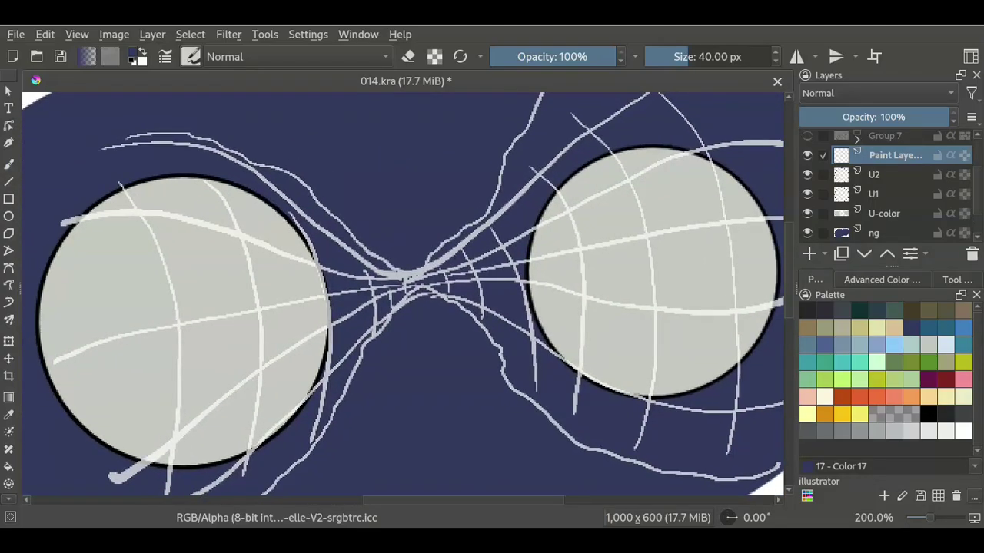
Step: Fill both lenses with dark grey Color 75, then ready the freehand brush in white
left_click(840, 213, "ctrl")
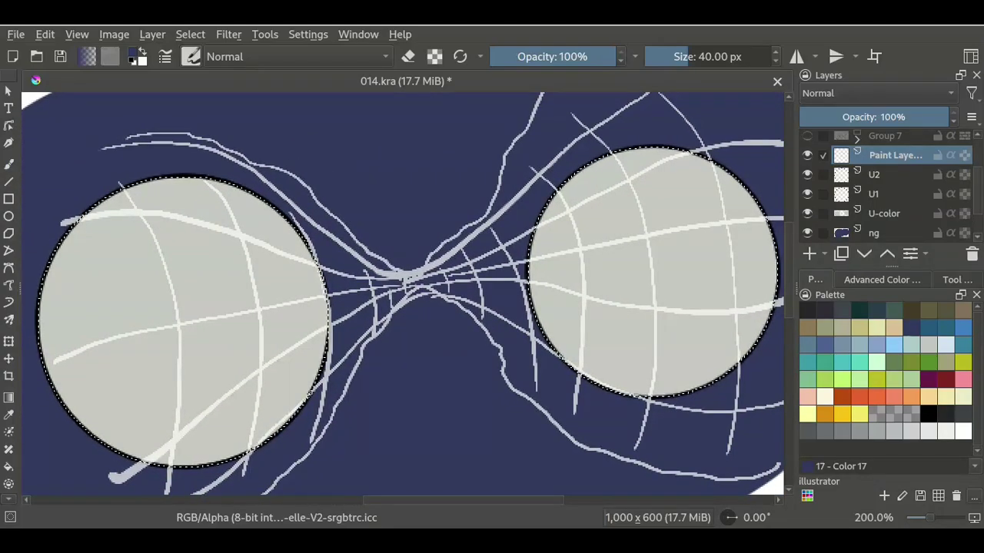
left_click(963, 414)
key("shift+BackSpace")
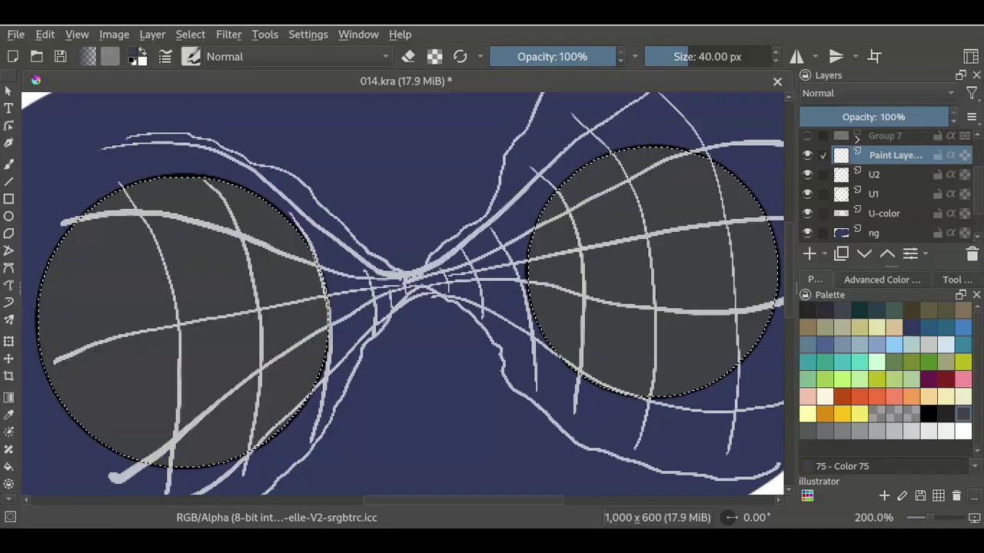
key("ctrl+shift+a")
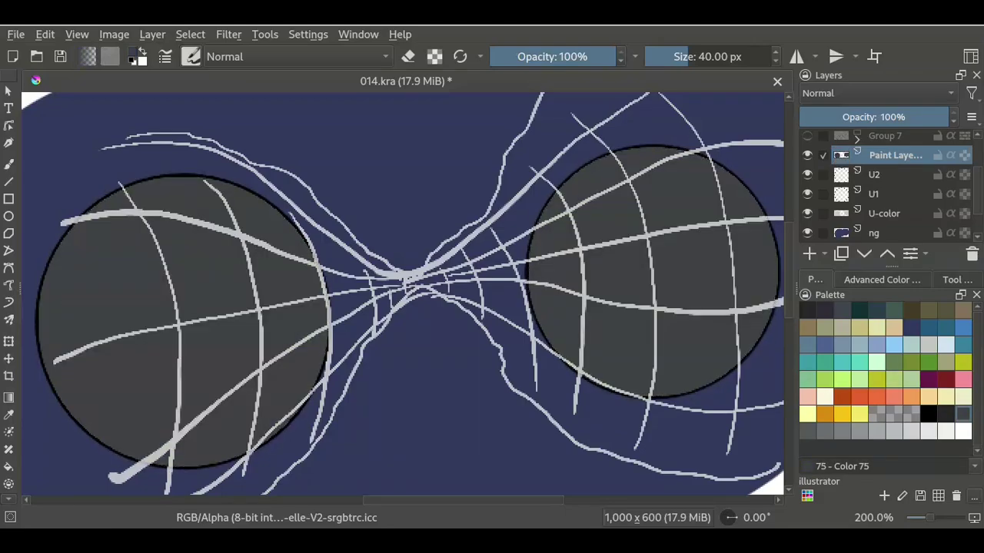
key("b")
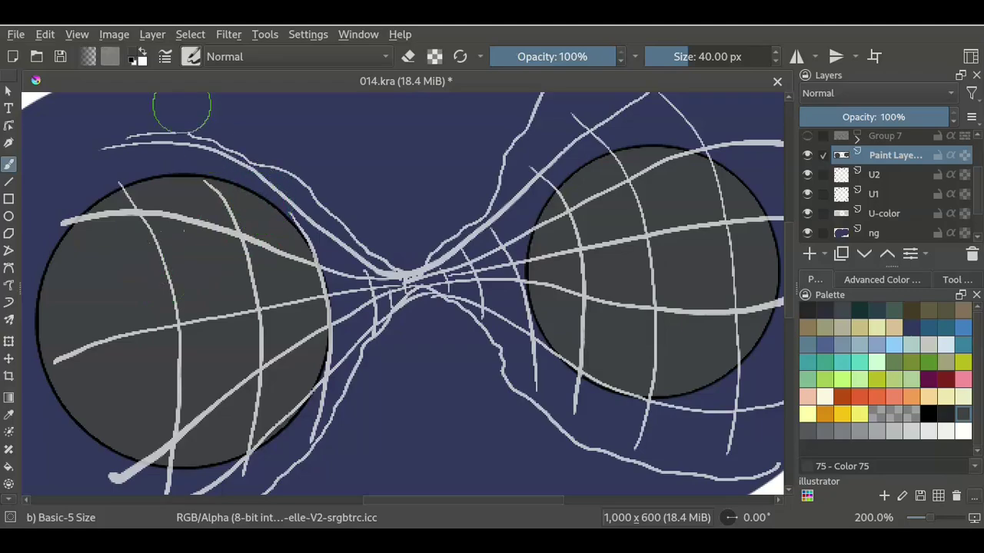
key("x")
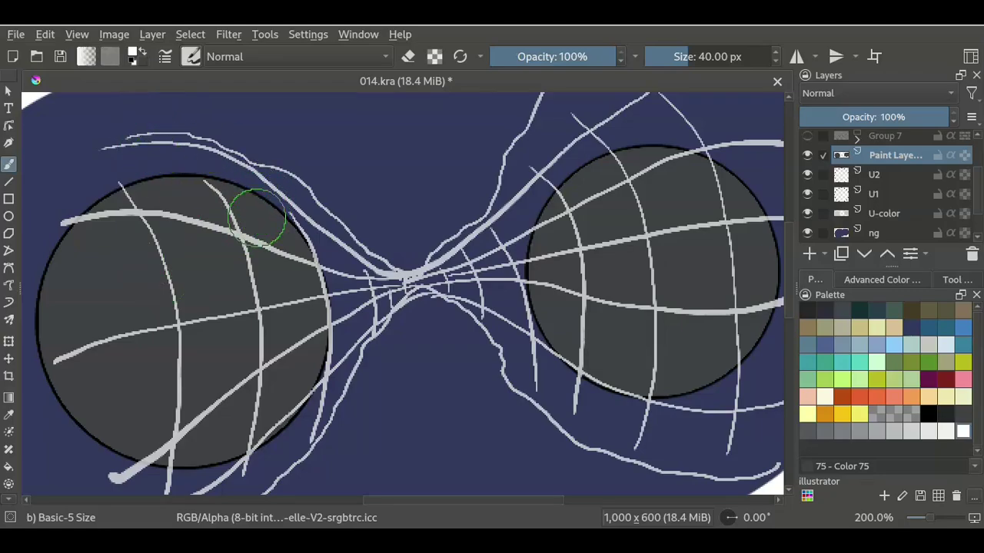
Step: Dab white dots of varied sizes across the left lens, stretching one into a teardrop
left_click(288, 278)
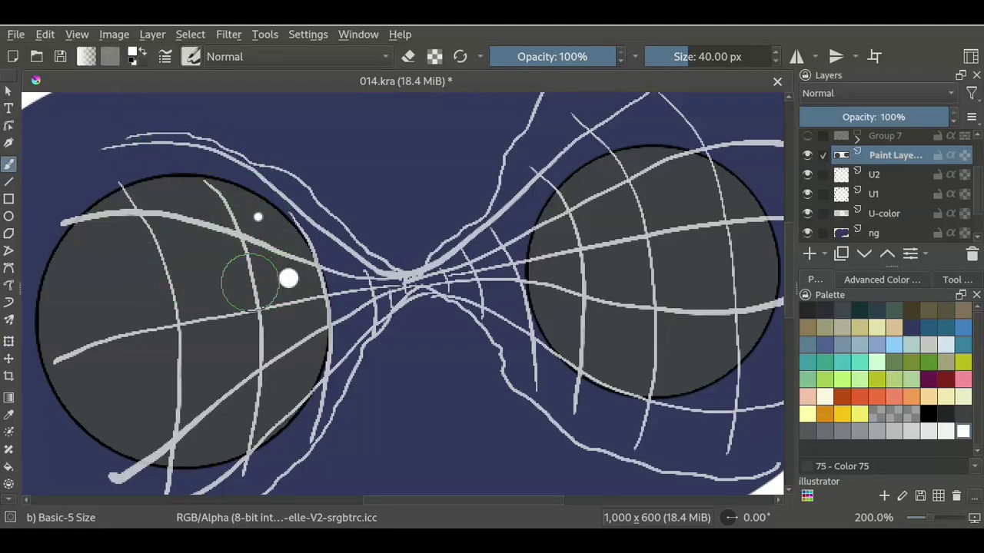
left_click(199, 250)
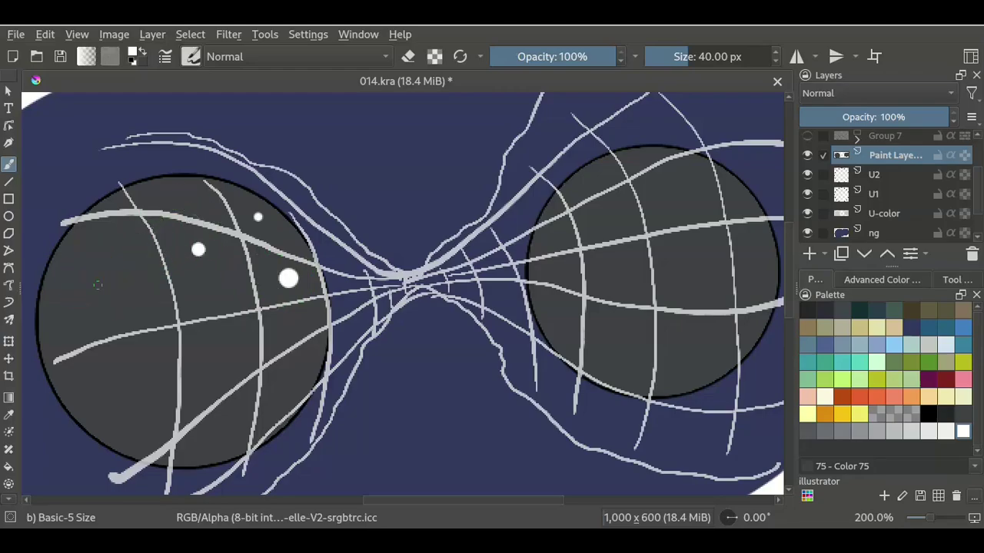
left_click(81, 329)
left_click(98, 368)
left_click(133, 397)
left_click(150, 419)
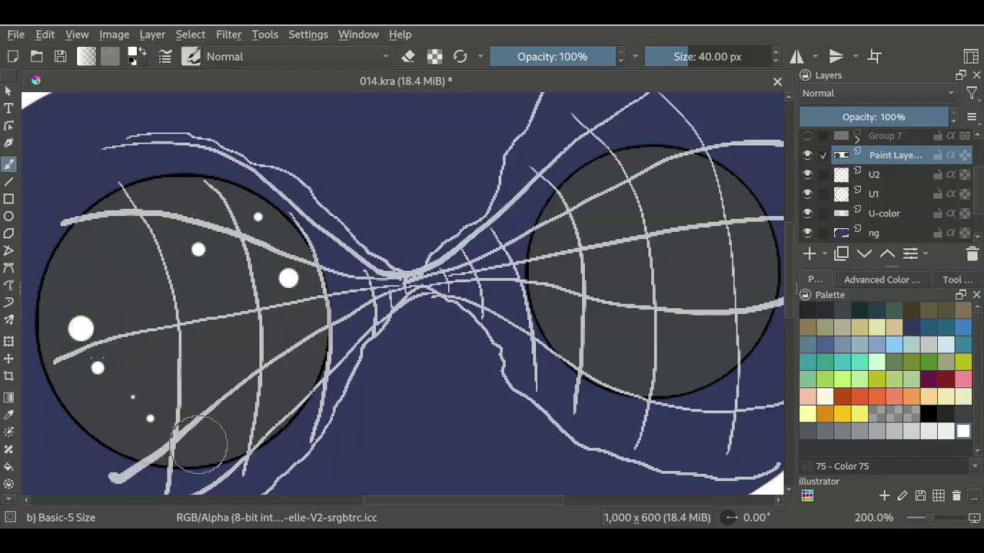
left_click(234, 435)
left_click(222, 413)
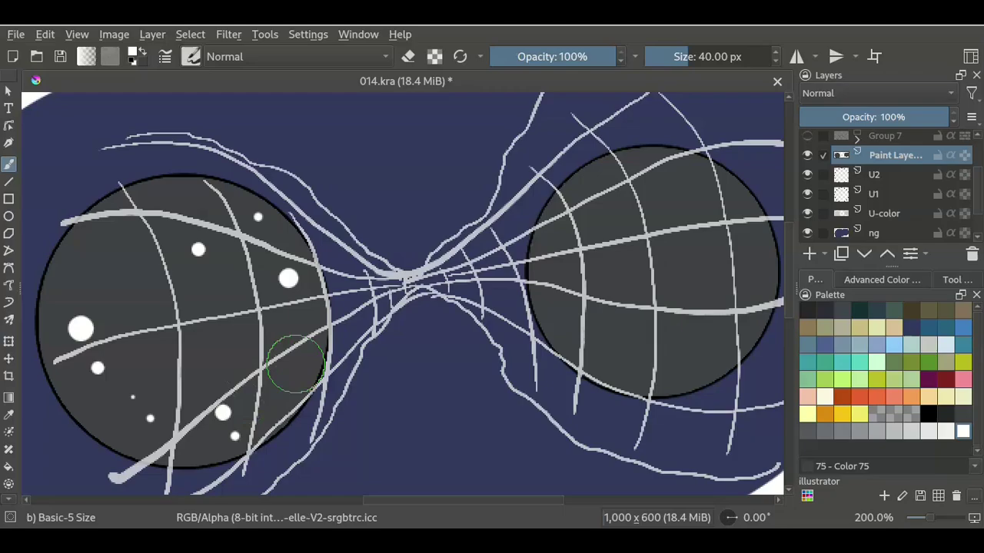
left_click(229, 318)
left_click(240, 346)
left_click(176, 292)
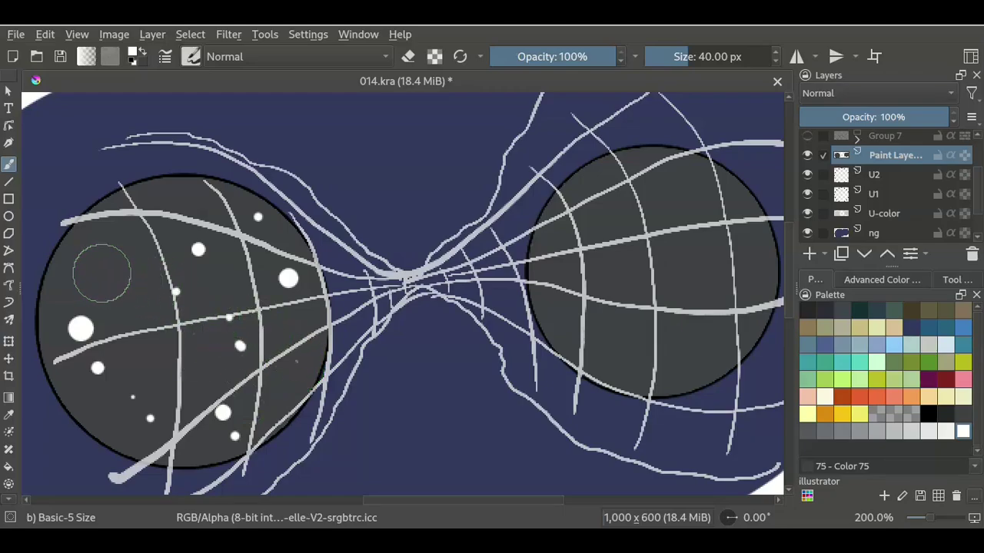
left_click(137, 215)
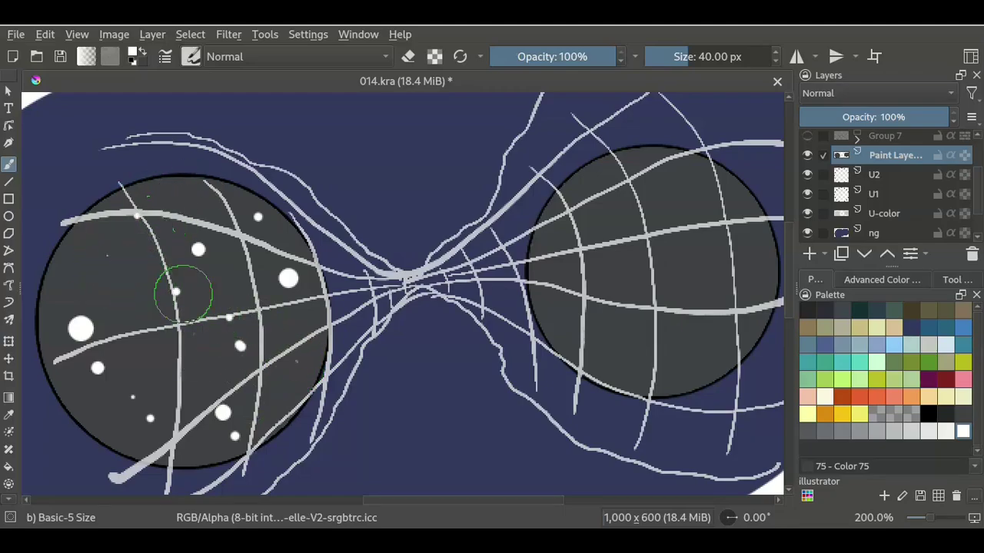
left_click(203, 300)
left_click_drag(204, 301, 193, 311)
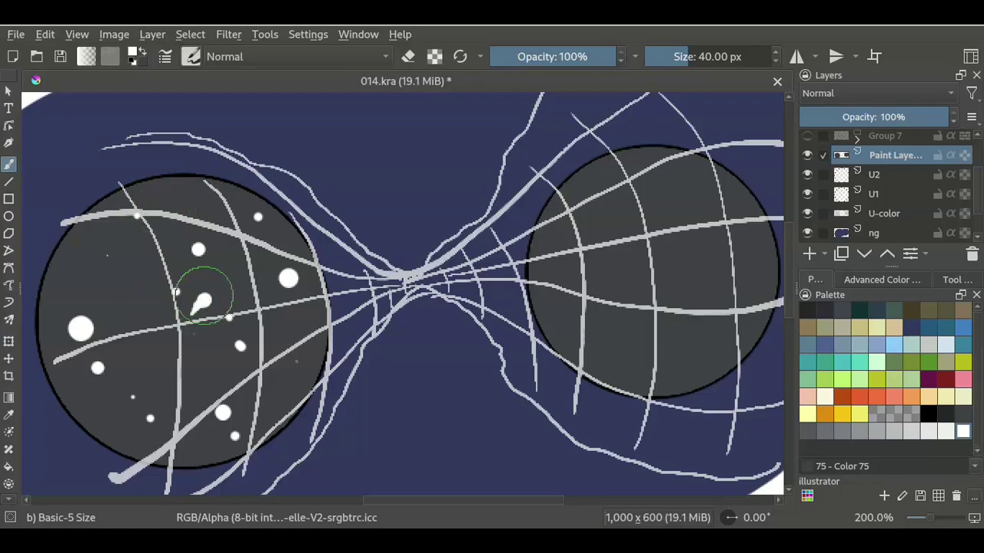
Step: Scatter more white speckles and a few big dots over the left lens
left_click(90, 296)
left_click(110, 291)
left_click(123, 307)
left_click(153, 362)
left_click(243, 347)
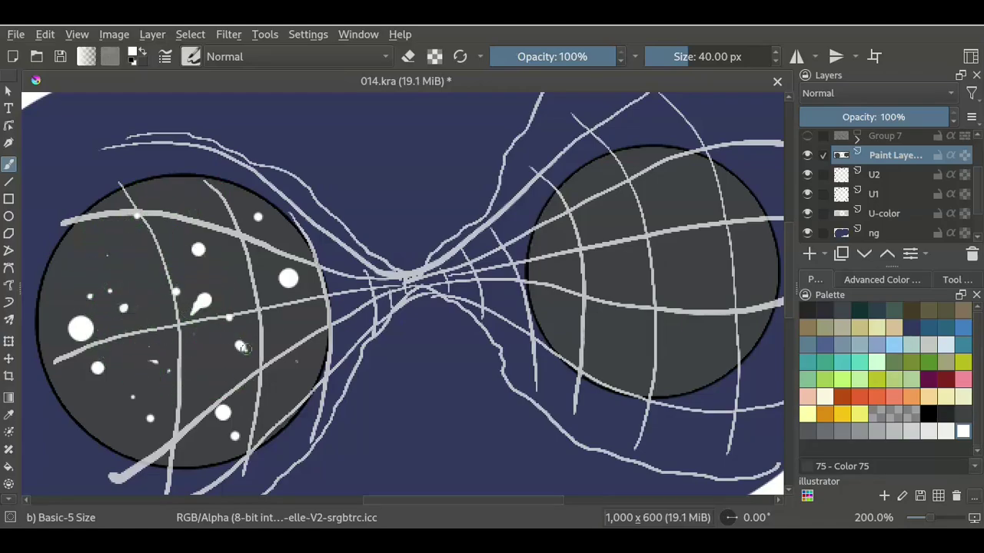
left_click(286, 325)
left_click(287, 306)
left_click(217, 232)
left_click(178, 209)
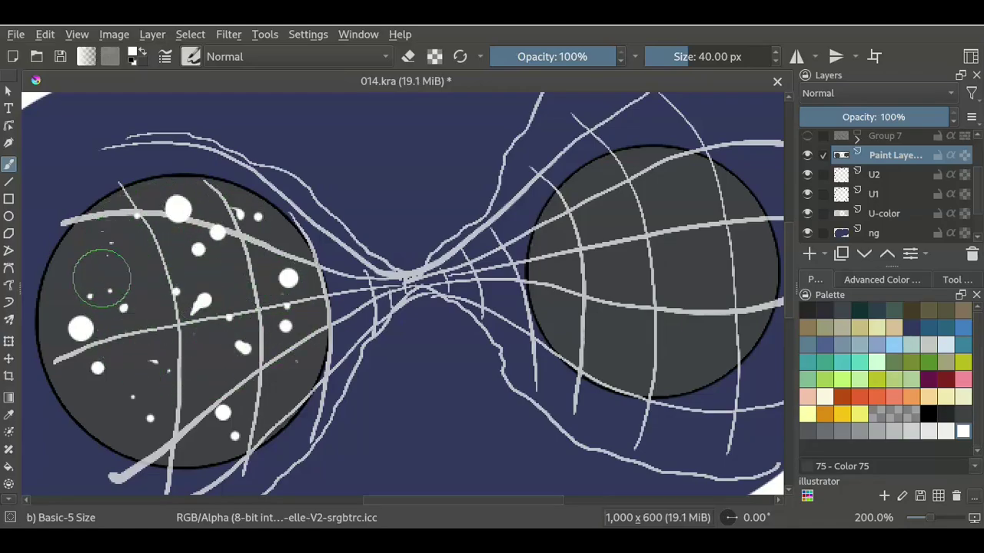
left_click(97, 289)
left_click(132, 365)
left_click(129, 417)
left_click(156, 425)
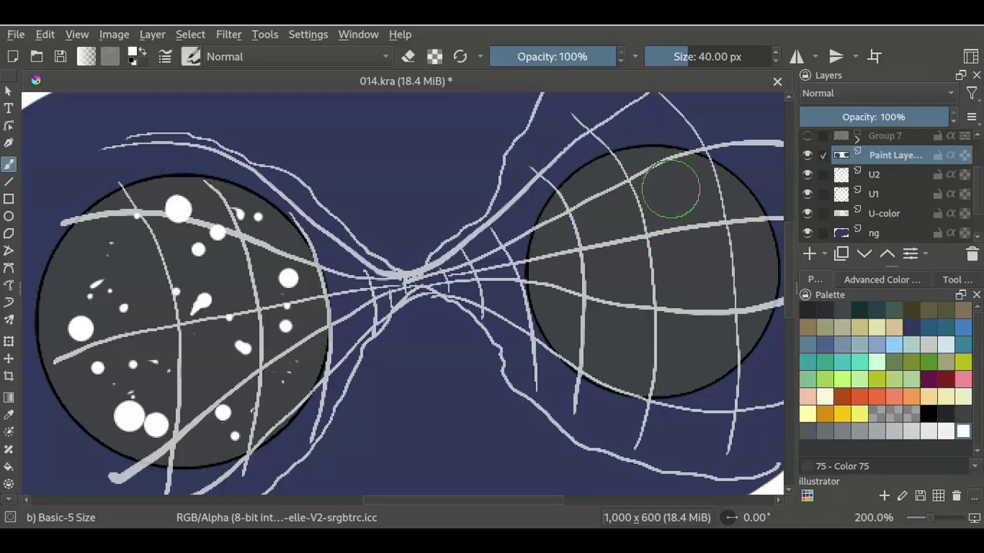
Step: Speckle the right lens all over with small and large white dots
left_click(658, 194)
left_click(647, 200)
left_click(562, 305)
left_click(567, 322)
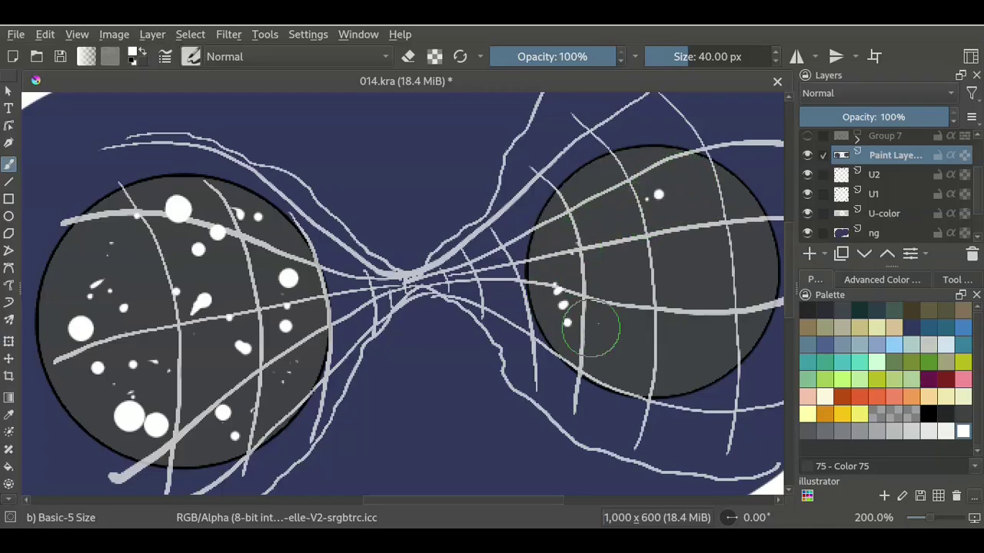
left_click(603, 340)
left_click(643, 352)
left_click(652, 374)
left_click(747, 329)
left_click(674, 302)
left_click(728, 272)
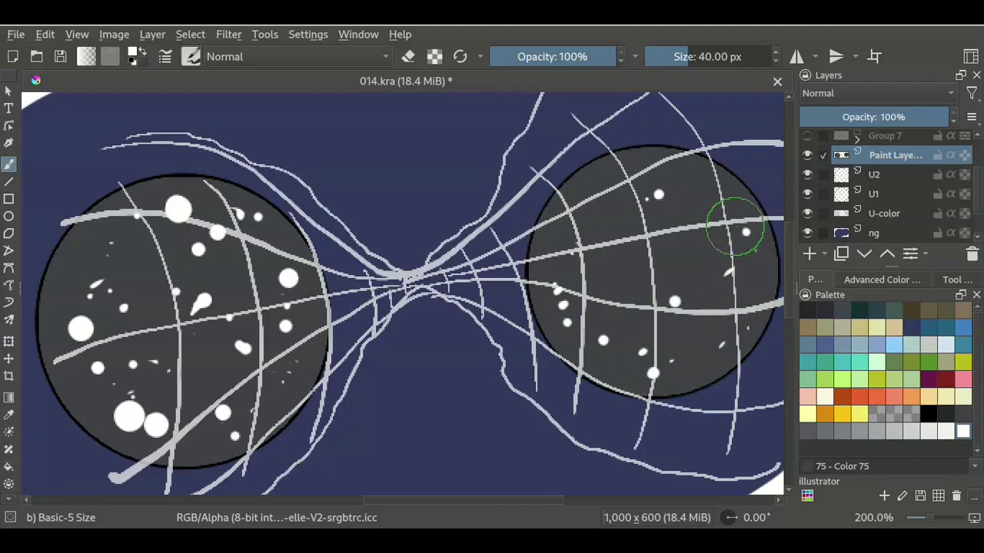
left_click(745, 231)
left_click(679, 221)
left_click(689, 194)
left_click(588, 218)
left_click(634, 252)
left_click(623, 281)
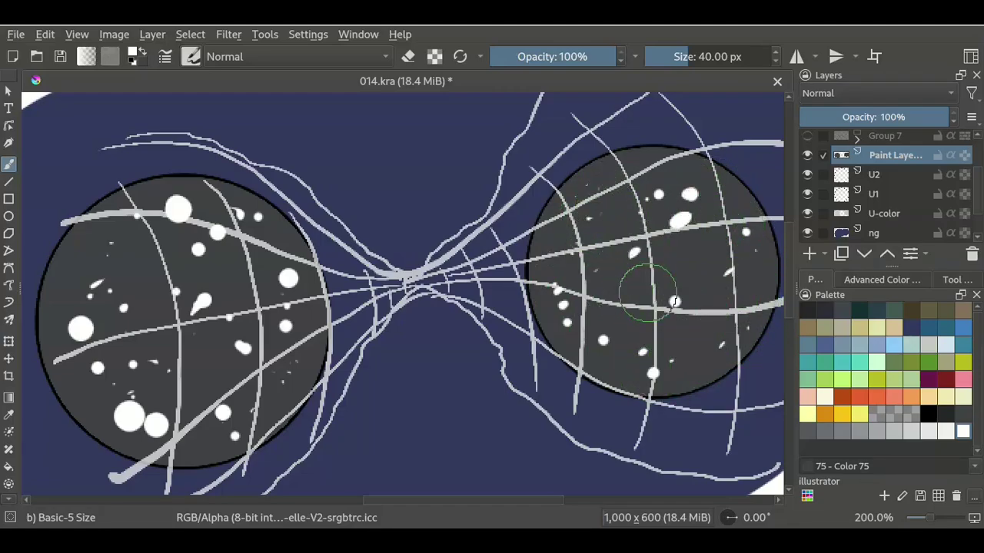
left_click(697, 251)
left_click(692, 290)
left_click(724, 333)
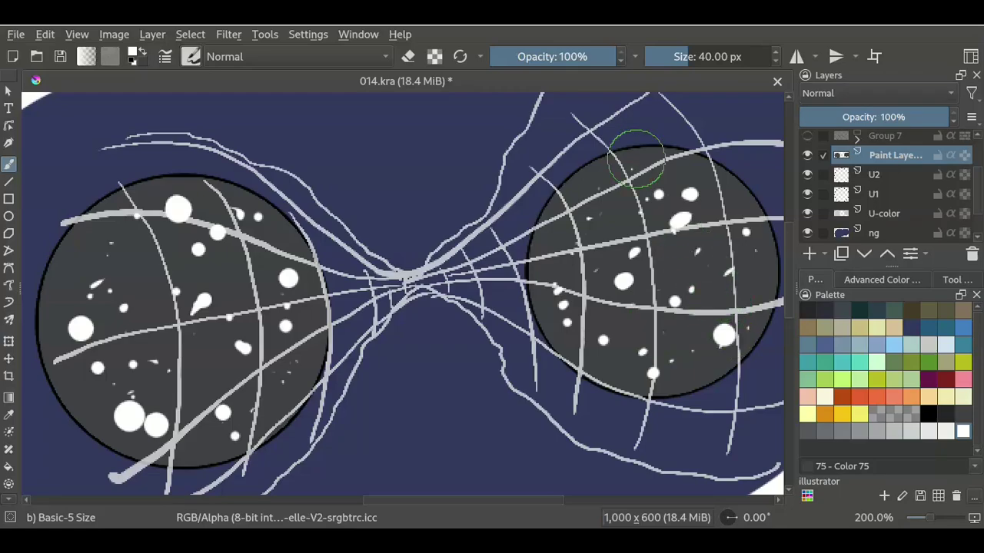
left_click(599, 172)
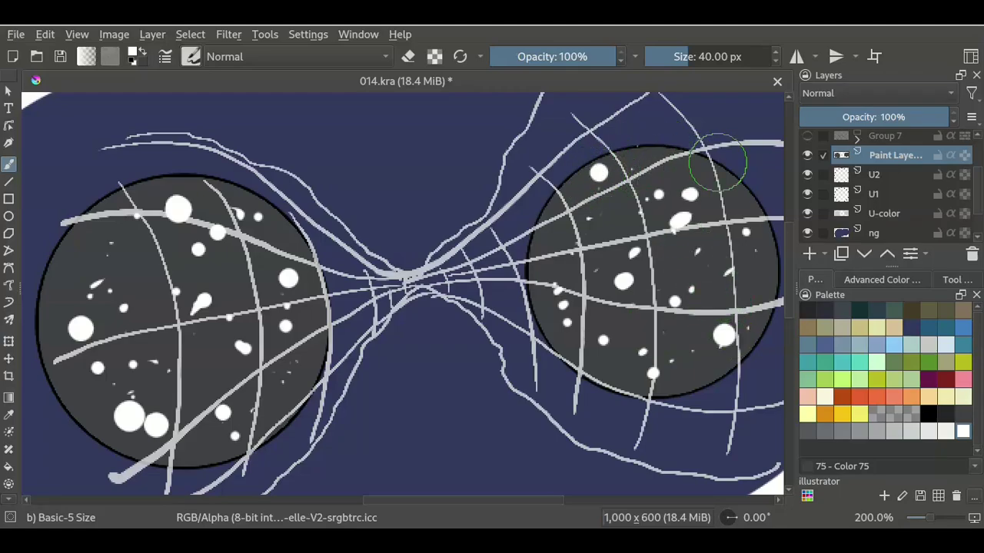
Step: Fill the mask on the ng layer with teal, undoing a fill on the wrong layer
scroll(435, 295, "down", 1, "ctrl")
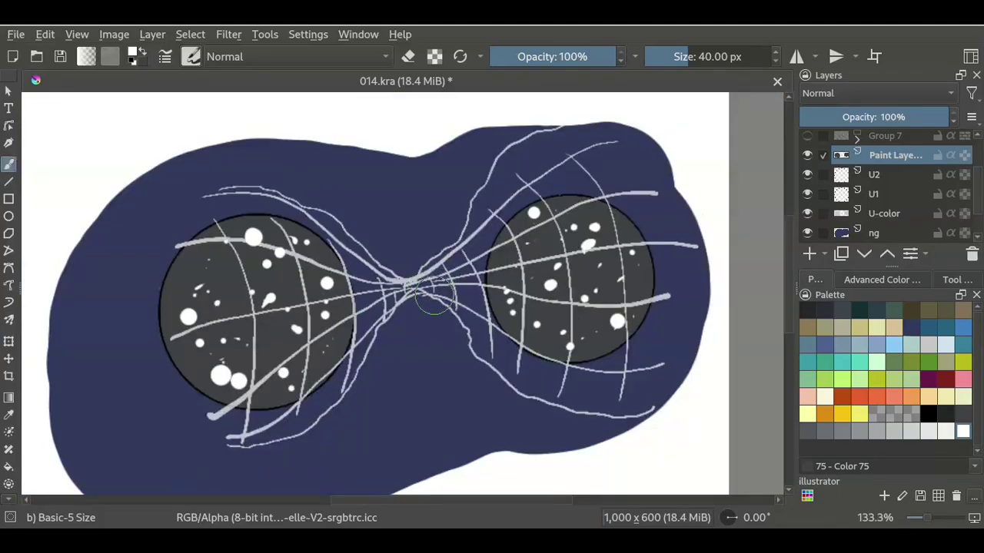
scroll(434, 295, "down", 1, "ctrl")
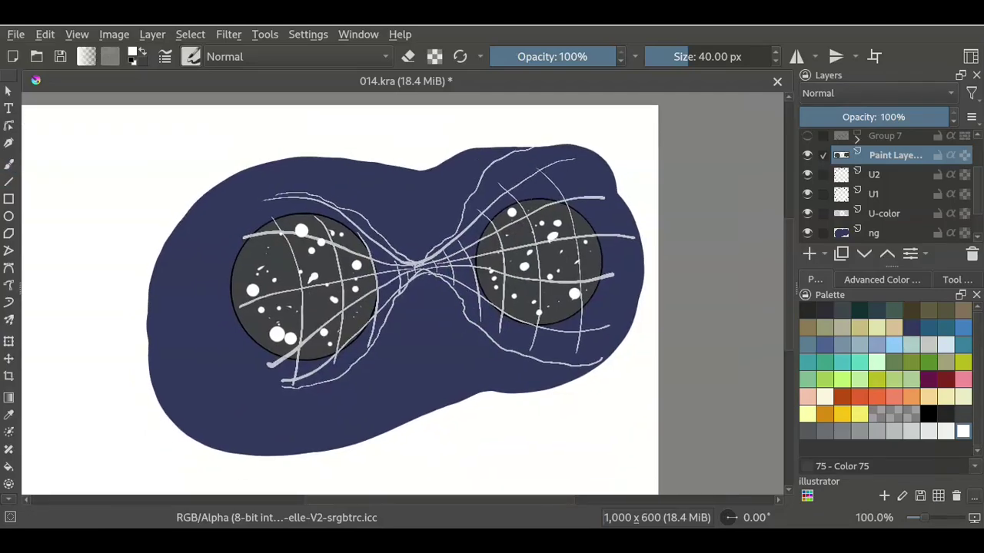
left_click(806, 362)
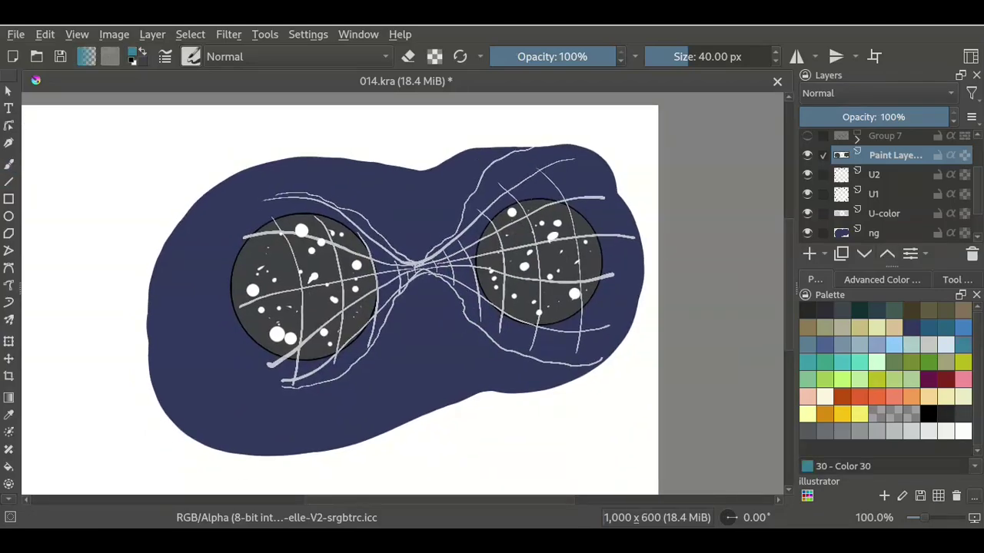
key("shift+BackSpace")
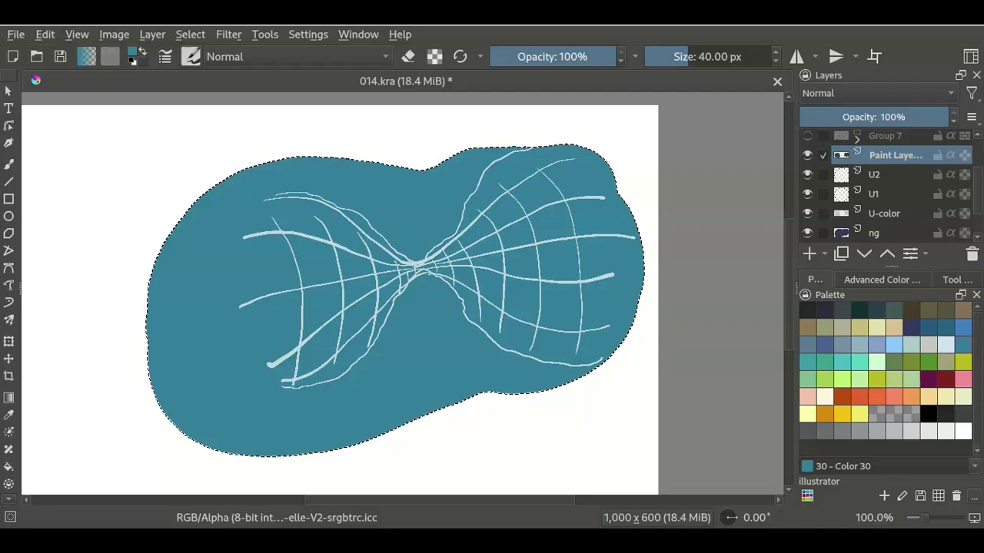
key("ctrl+z")
left_click(874, 233)
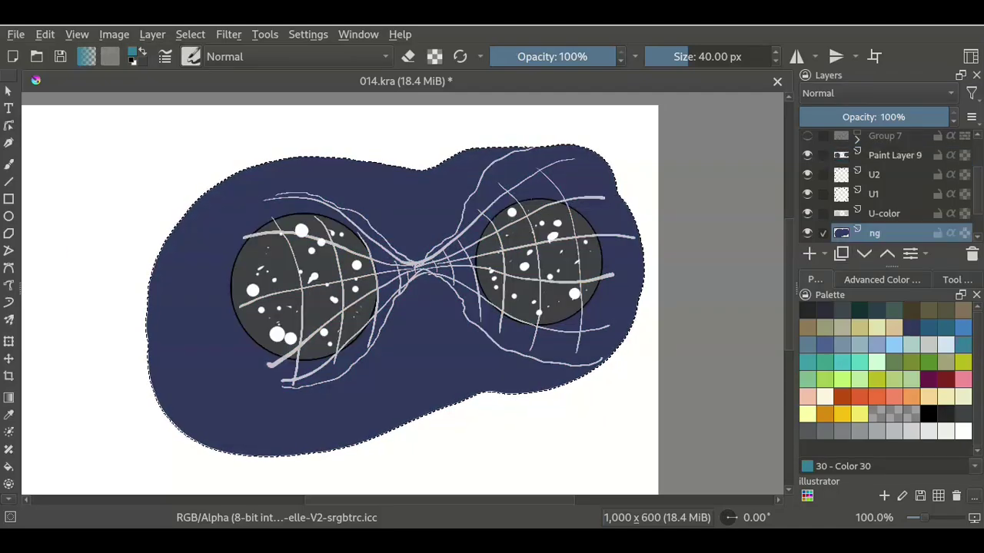
key("shift+BackSpace")
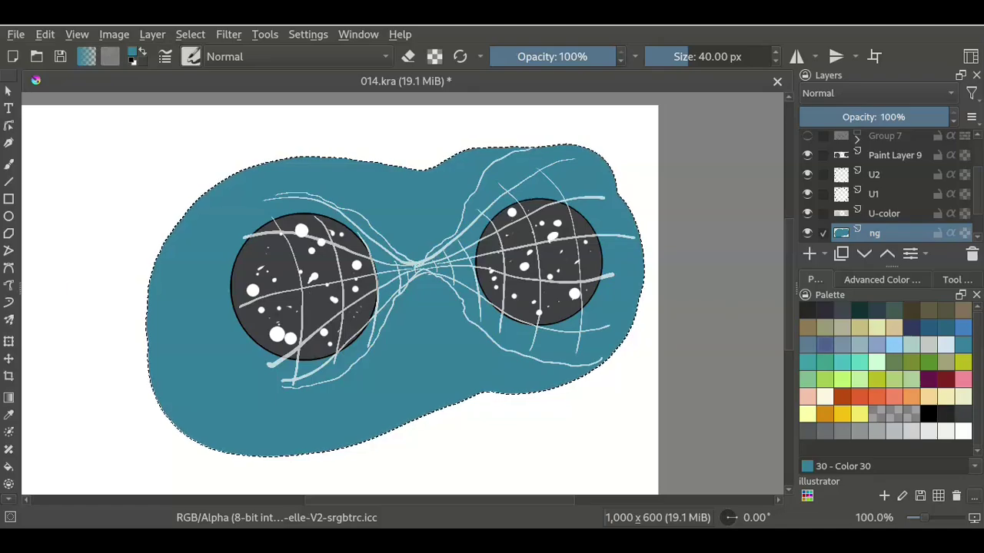
Step: Refill the mask with slate blue Color 22 and clear the selection
left_click(842, 344)
key("shift+BackSpace")
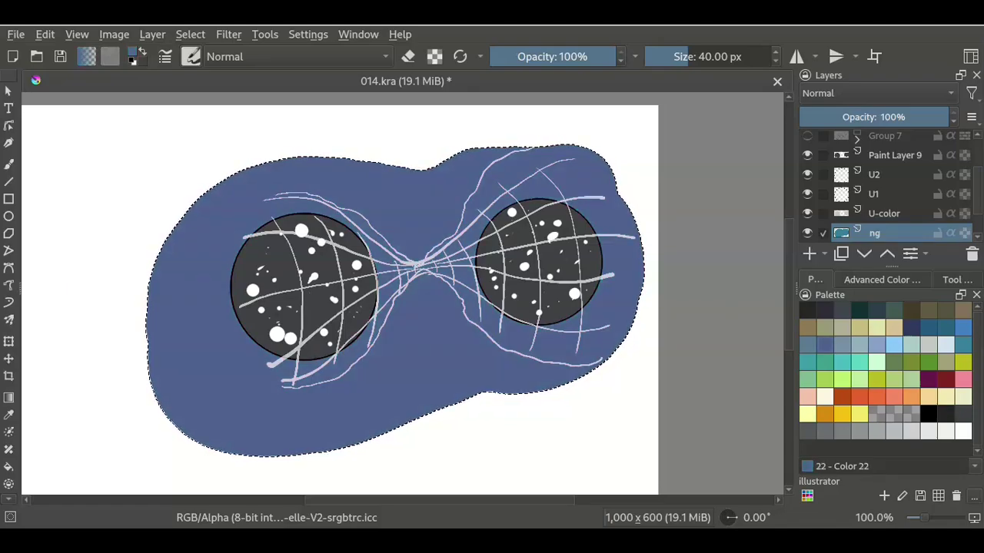
key("ctrl+shift+a")
key("minus")
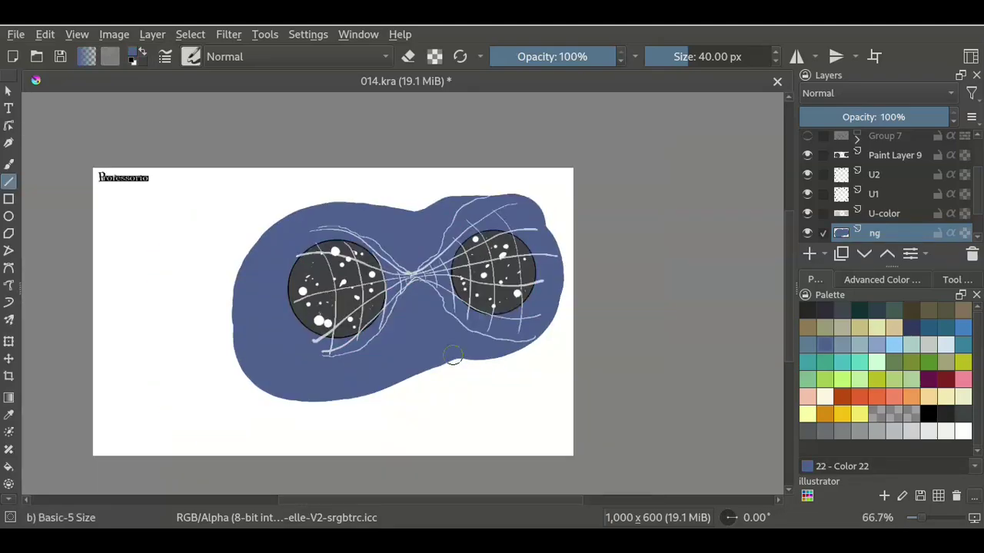
key("1")
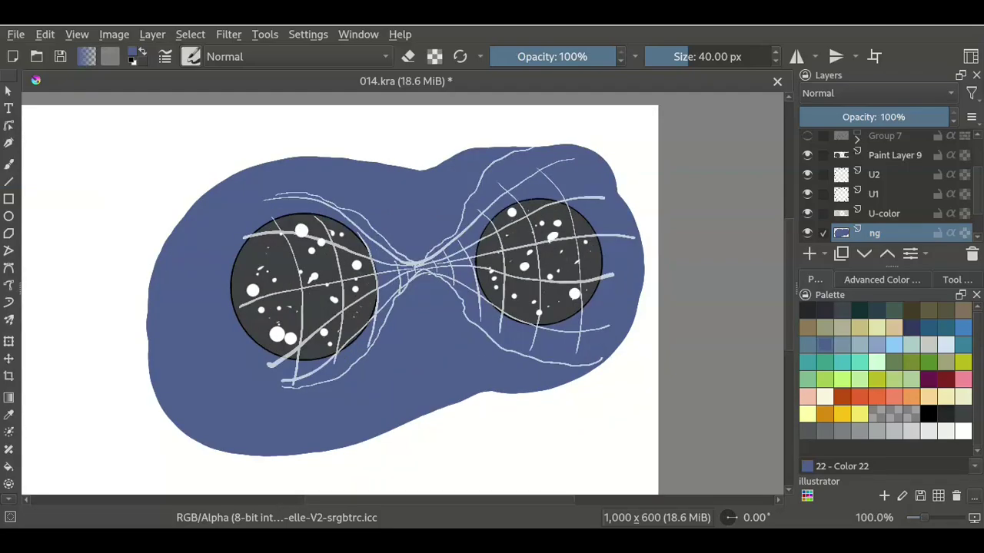
key("plus")
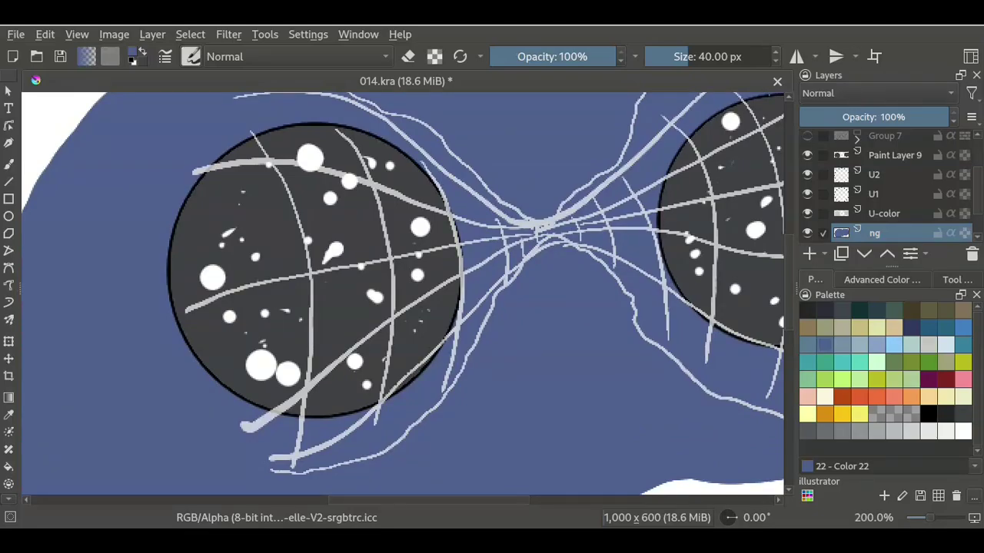
Step: Rename Paint Layer 8 to 'web' and add a new empty paint layer above it
scroll(883, 184, "up", 2)
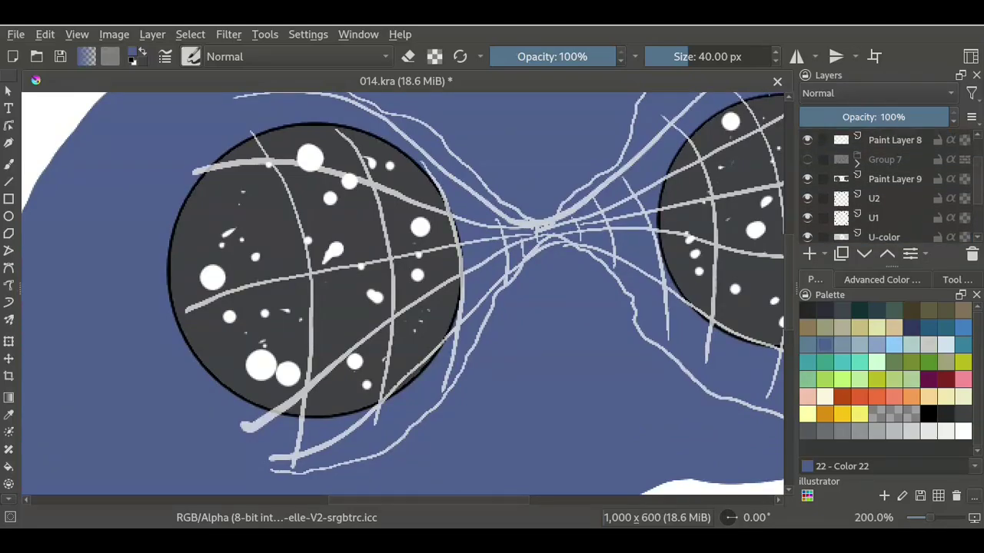
scroll(884, 185, "up", 1)
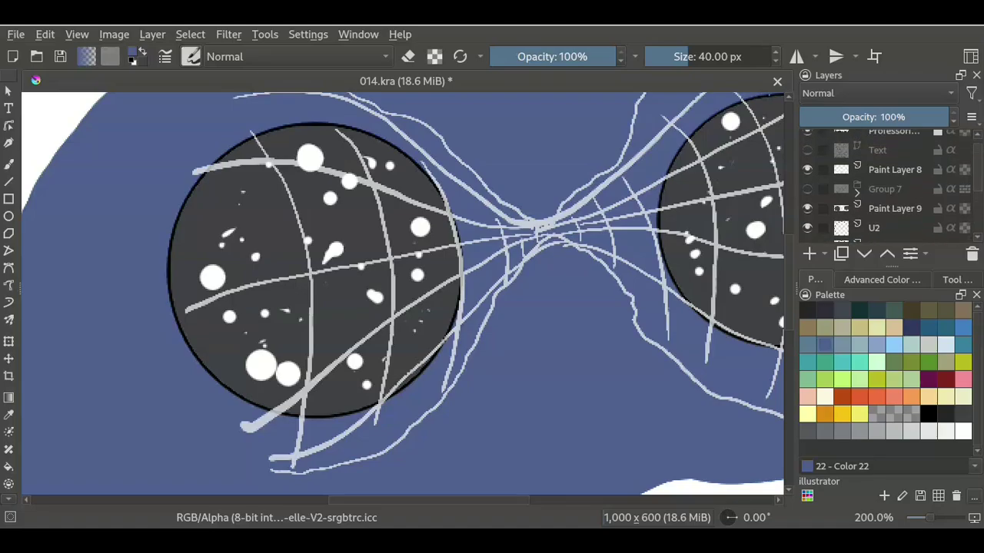
scroll(883, 185, "down", 3)
scroll(883, 185, "up", 3)
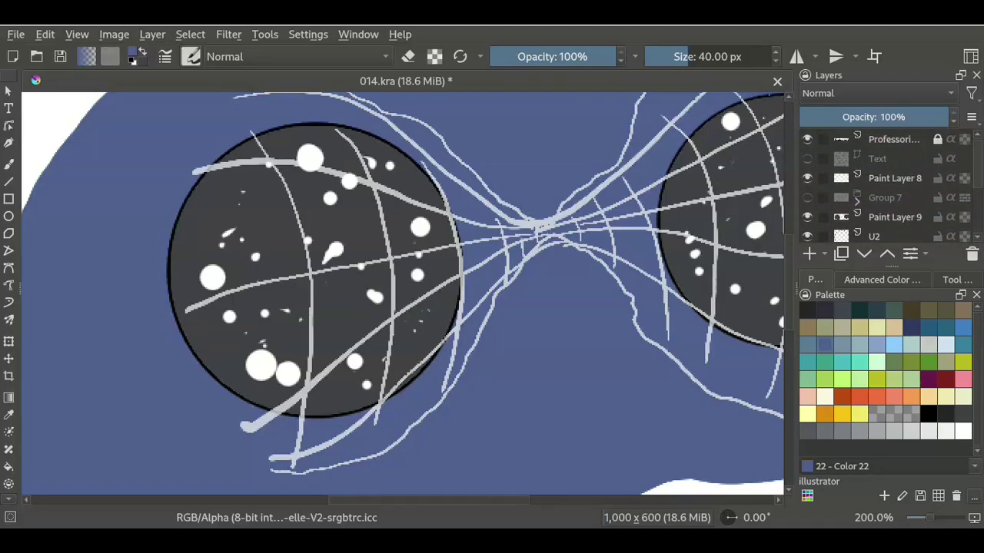
left_click(895, 178)
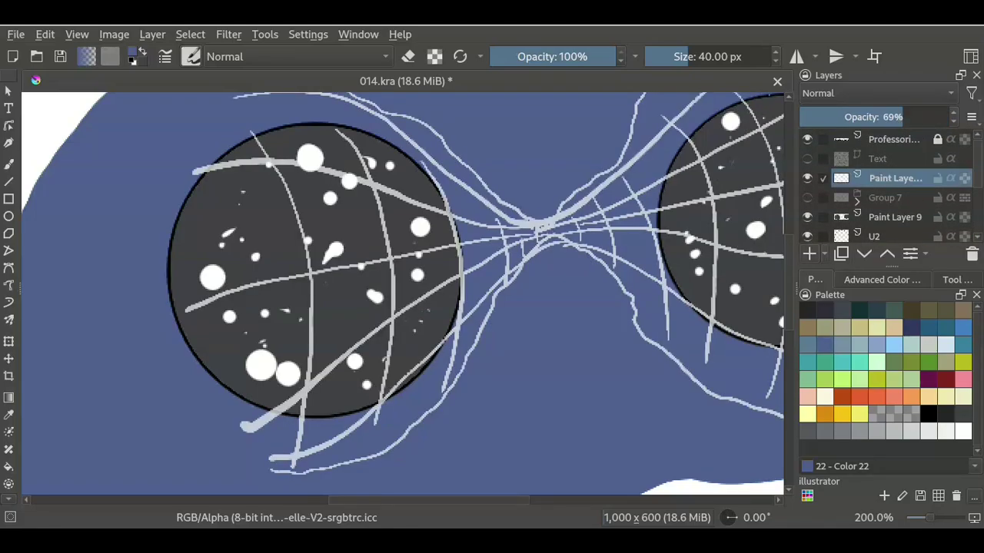
double_click(895, 177)
type("we")
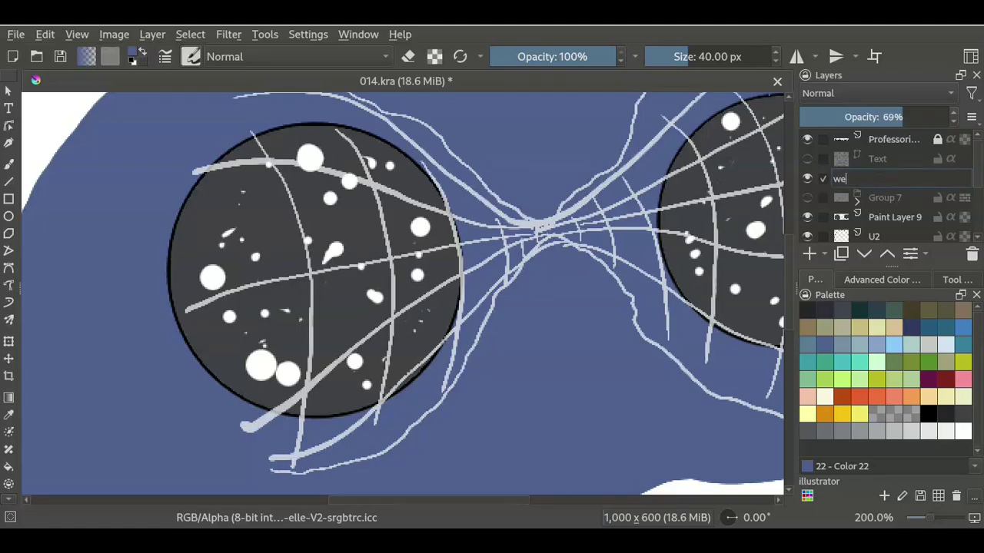
type("b")
key("Return")
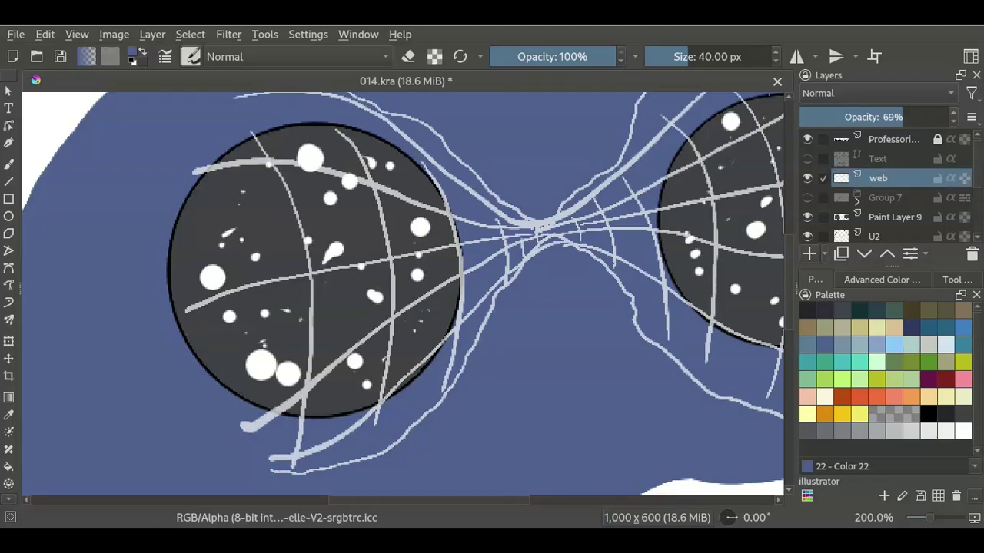
left_click(810, 254)
key("minus")
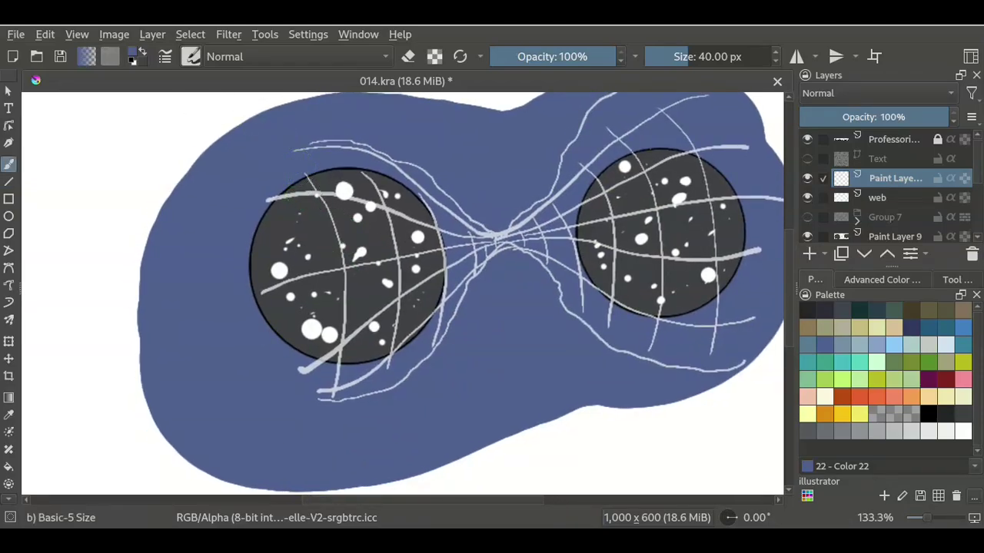
Step: Switch to white and paint a long arc down the left side of the left lens
key("d")
key("x")
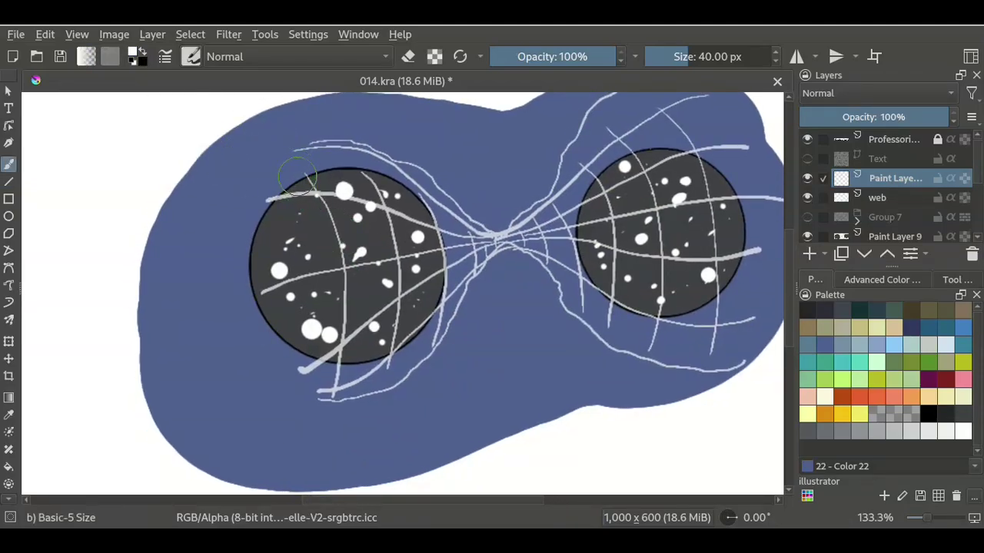
mouse_move(292, 168)
left_mouse_down()
mouse_move(252, 210)
mouse_move(292, 401)
left_mouse_up()
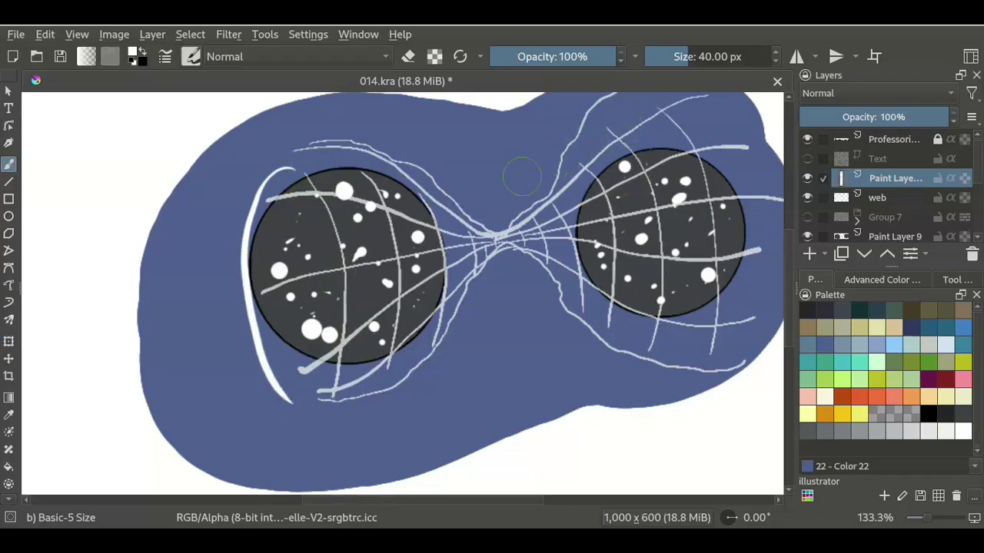
key("ctrl+z")
left_click_drag(289, 163, 300, 399)
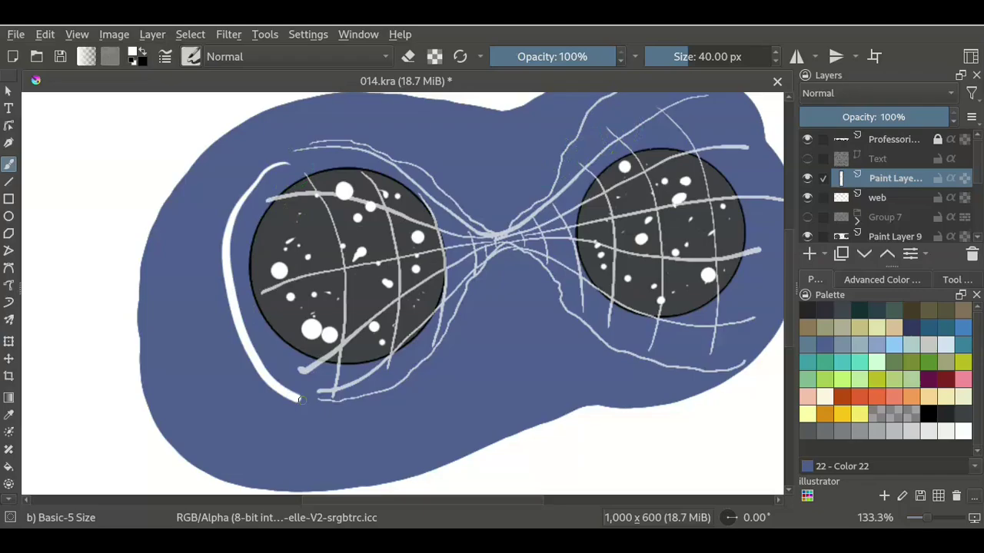
key("ctrl+z")
left_click_drag(291, 167, 301, 400)
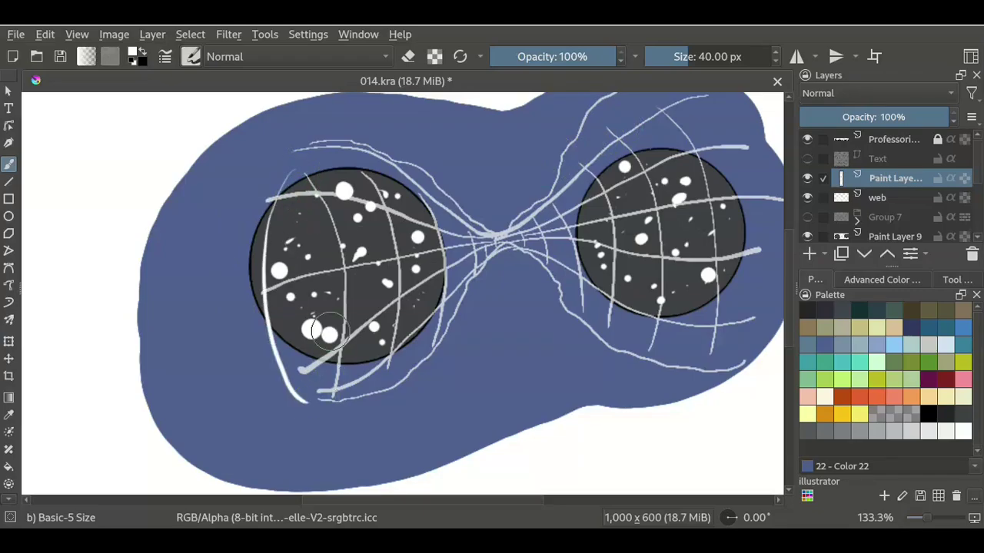
left_click_drag(262, 154, 274, 411)
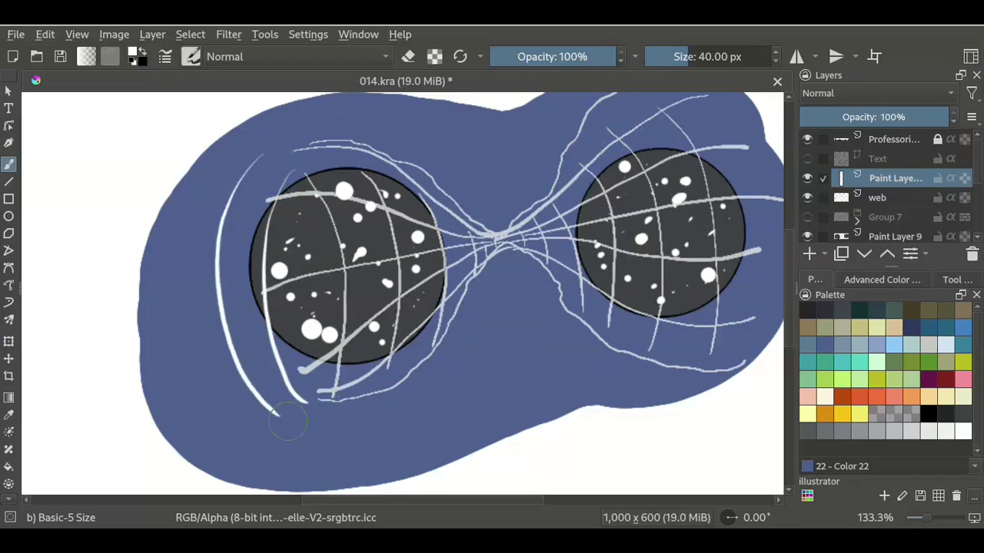
Step: Add two thin light strokes hanging beneath the right lens
mouse_move(615, 254)
left_mouse_down()
mouse_move(573, 261)
mouse_move(511, 300)
left_mouse_up()
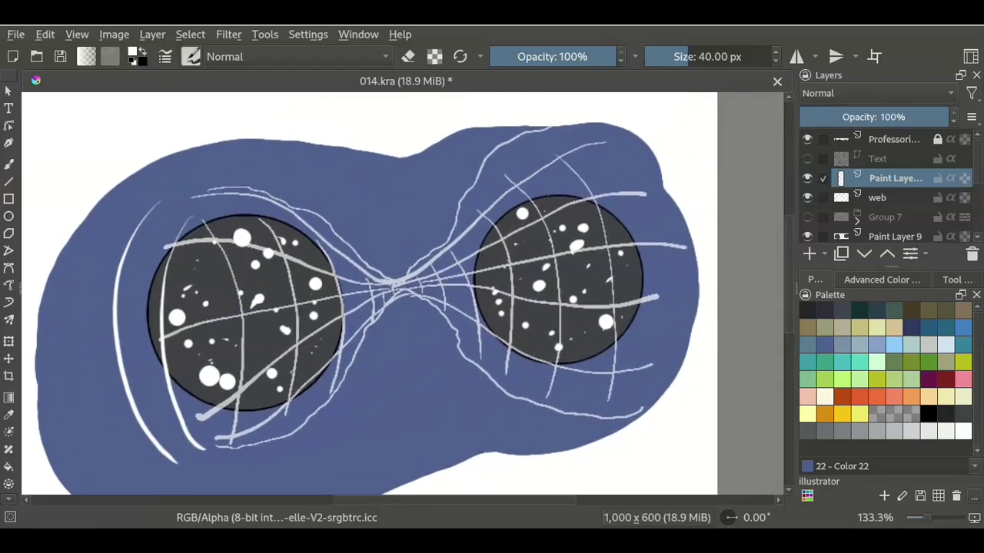
key("b")
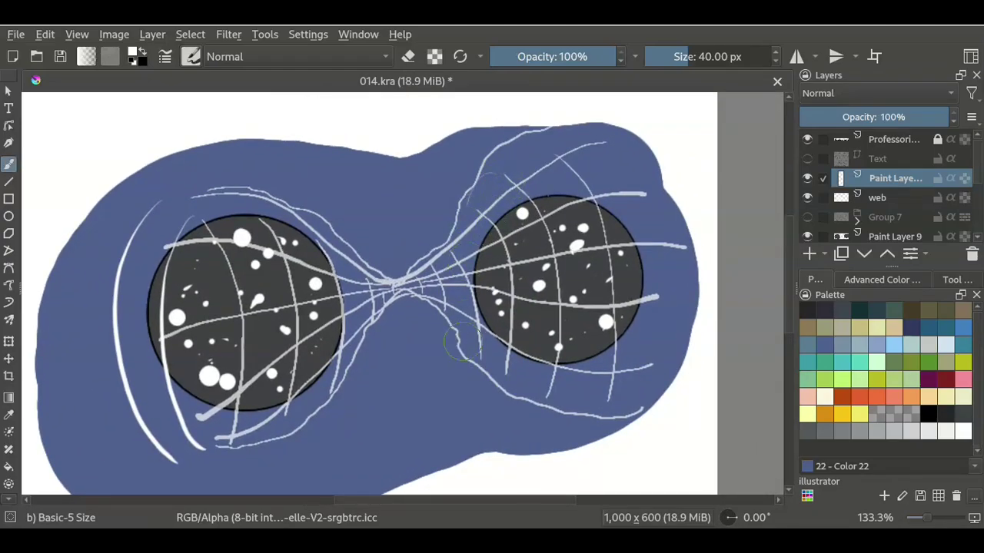
left_click_drag(476, 360, 547, 397)
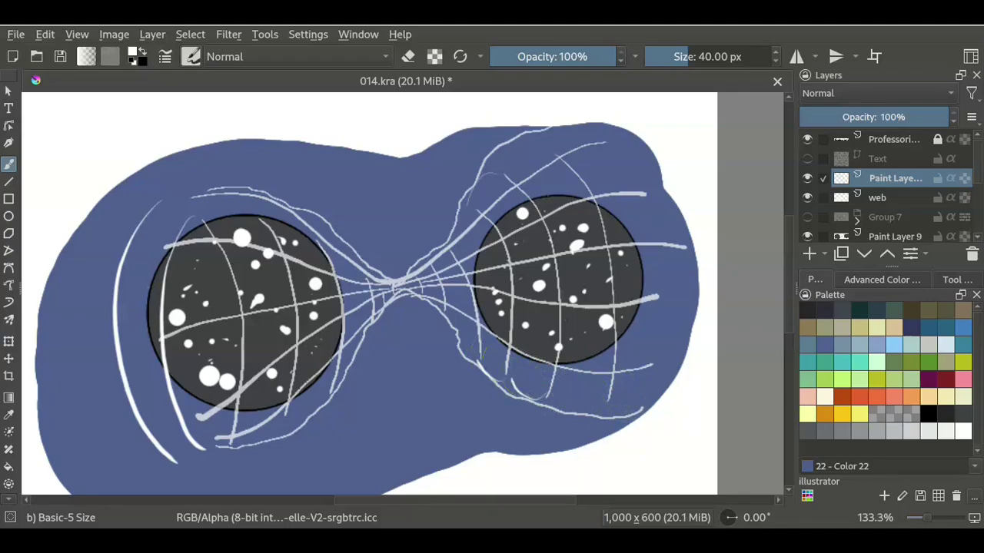
left_click_drag(607, 411, 558, 396)
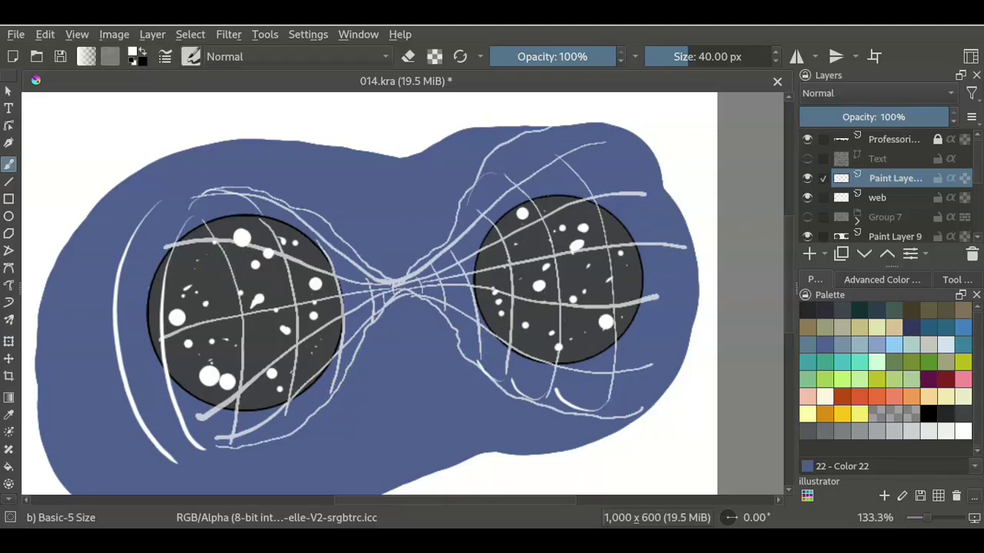
Step: Rename the new stroke layer 'backwab' and move it below Paint Layer 9
key("F2")
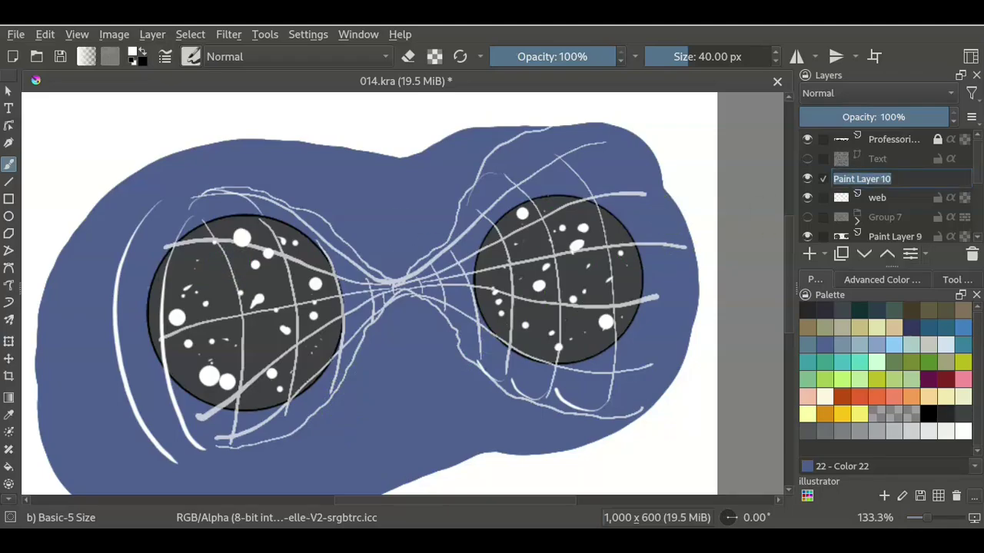
type("backwab")
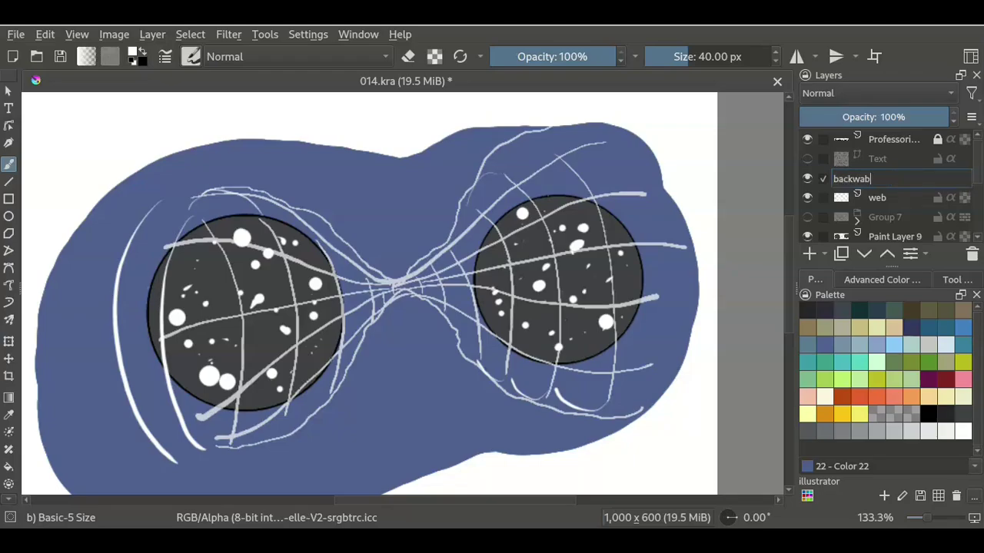
key("Return")
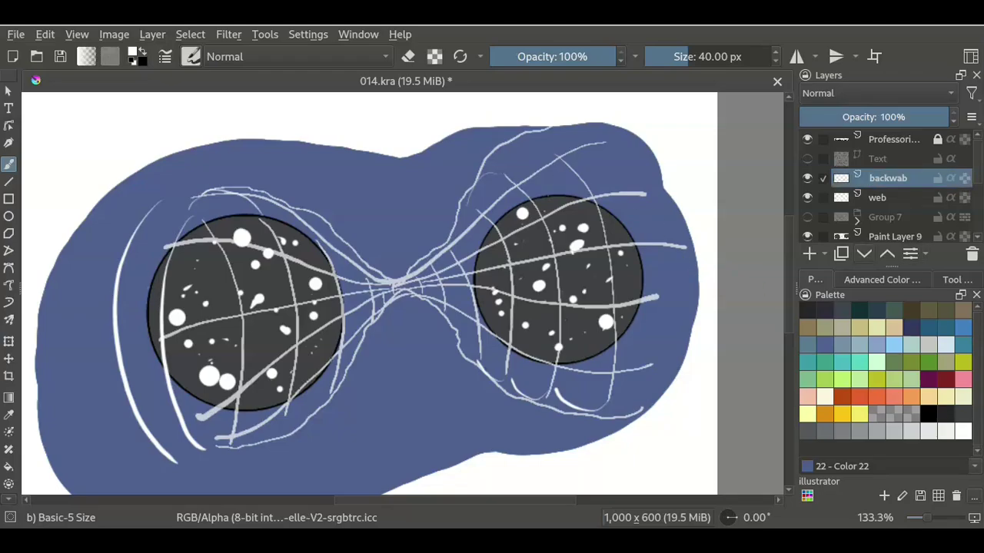
key("ctrl+Page_Down")
key("ctrl+Page_Down")
key("ctrl+Page_Down")
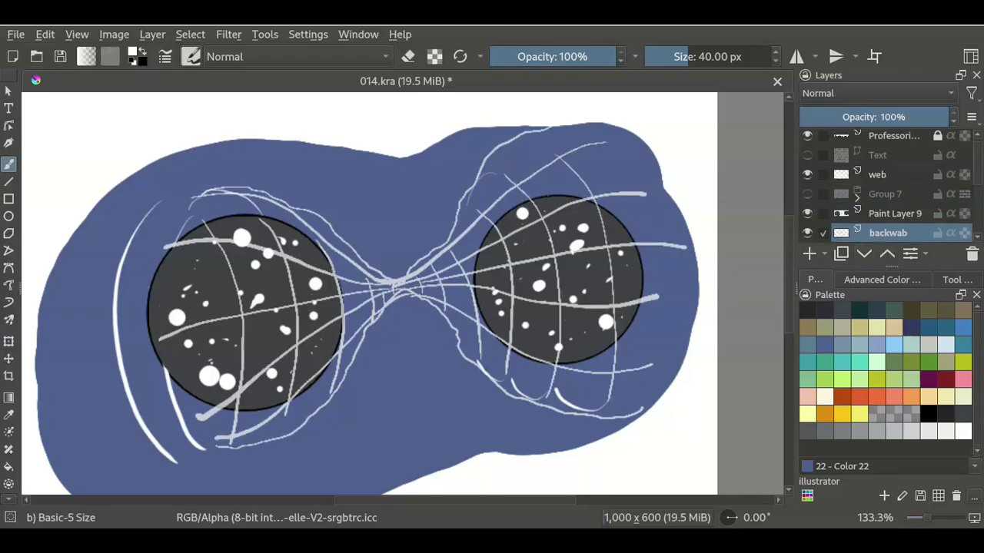
Step: Zoom to 100% and delete the Group 7 layer group
key("1")
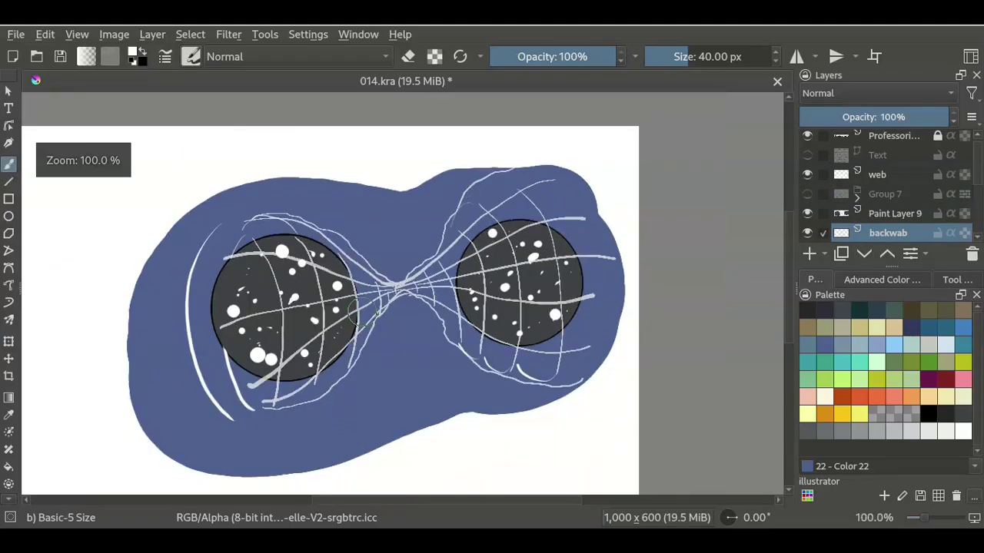
mouse_move(361, 311)
left_mouse_down()
mouse_move(356, 302)
mouse_move(342, 309)
left_mouse_up()
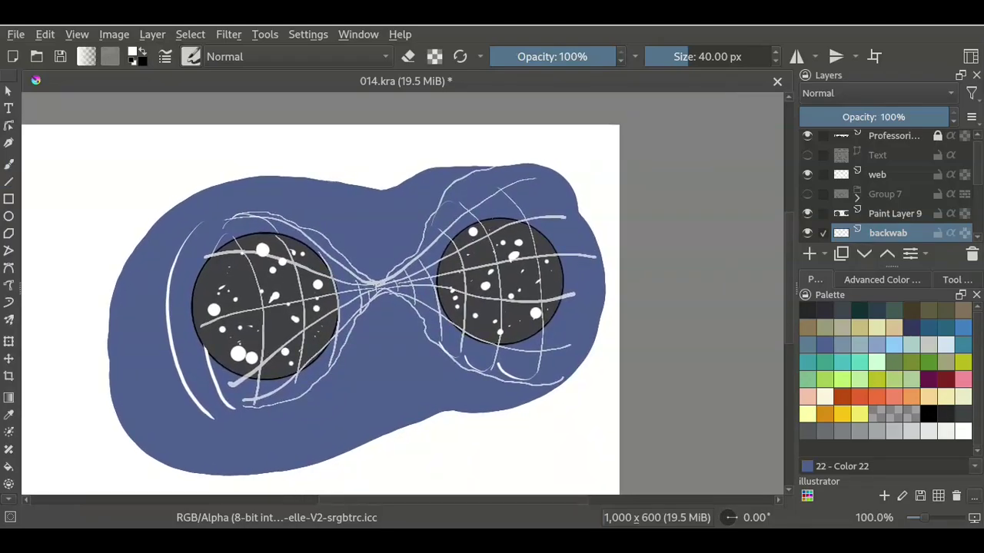
scroll(883, 185, "down", 1)
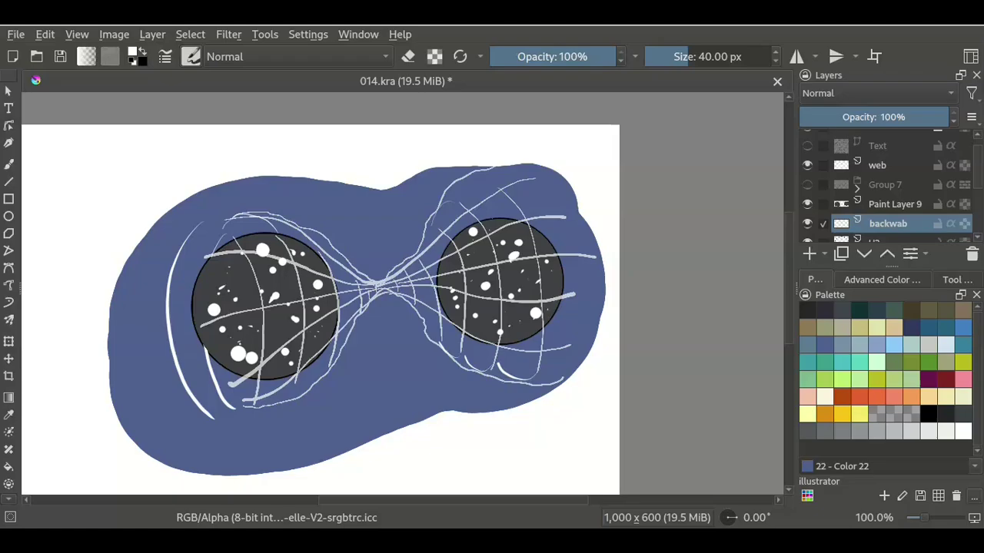
left_click(885, 184)
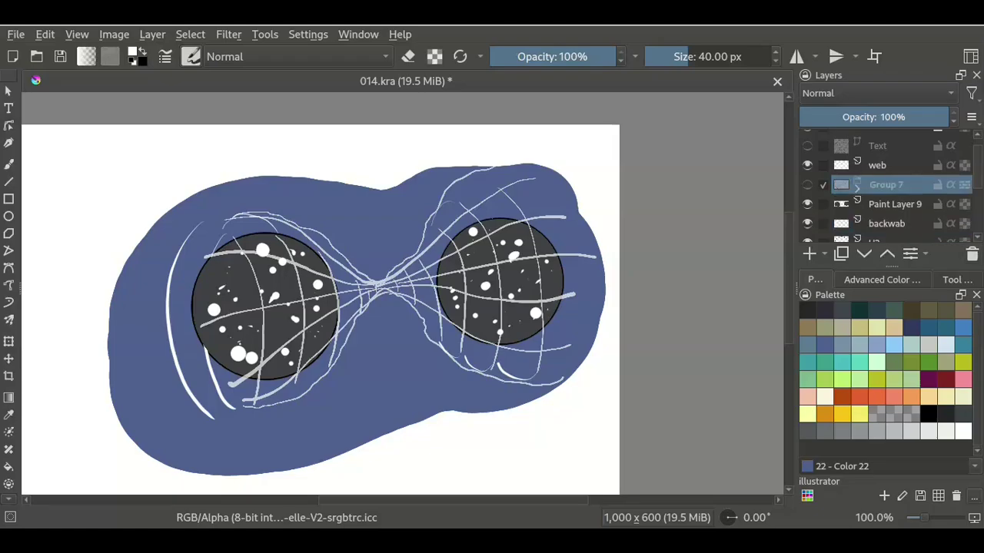
key("shift+Delete")
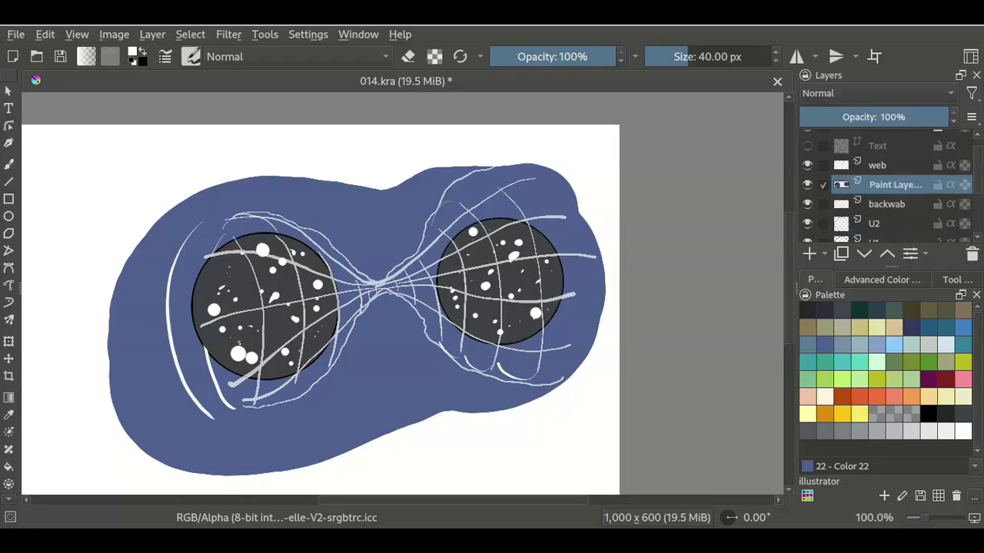
Step: Delete the rough sketch layer from the layer stack
scroll(884, 185, "down", 2)
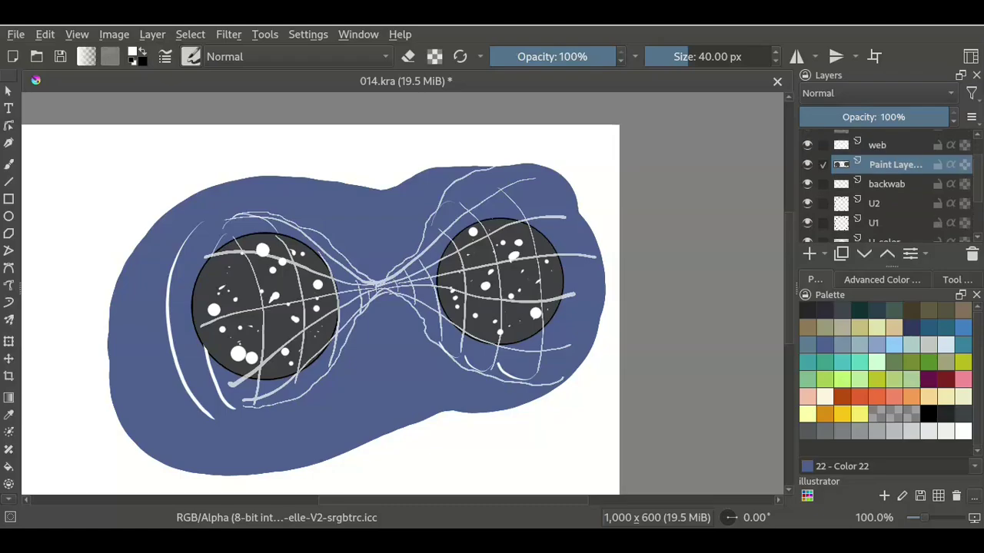
scroll(884, 184, "down", 1)
scroll(884, 185, "down", 4)
scroll(884, 184, "up", 1)
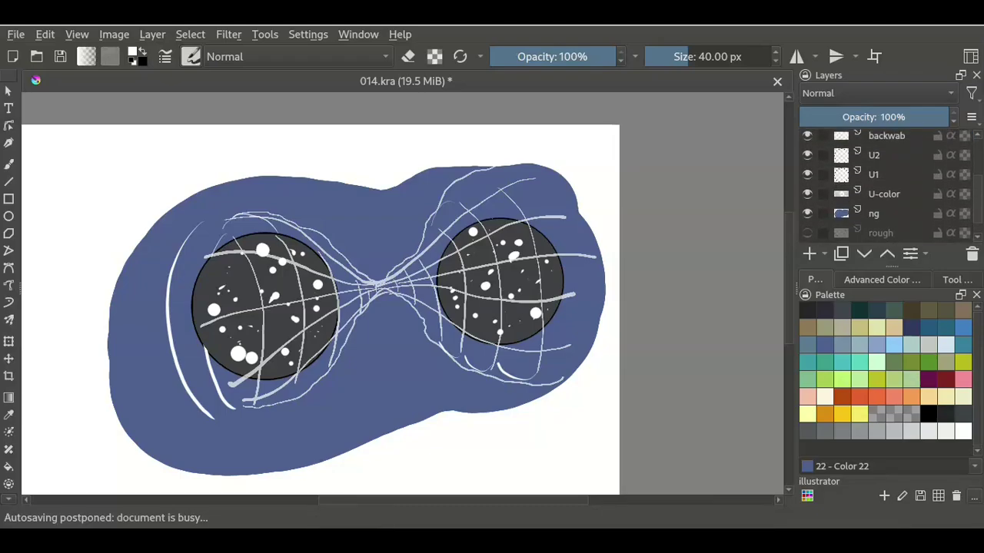
scroll(883, 184, "up", 1)
scroll(883, 185, "down", 2)
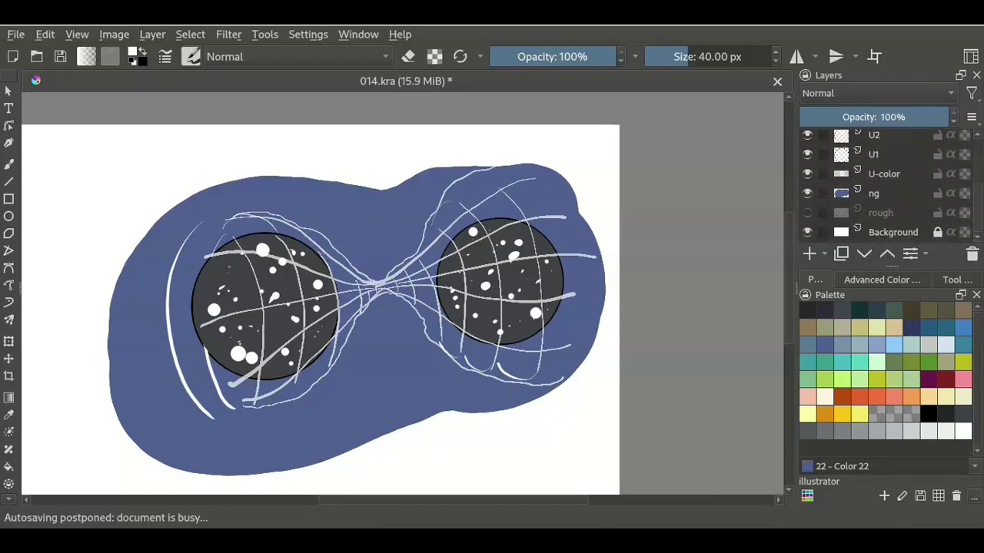
left_click(879, 213)
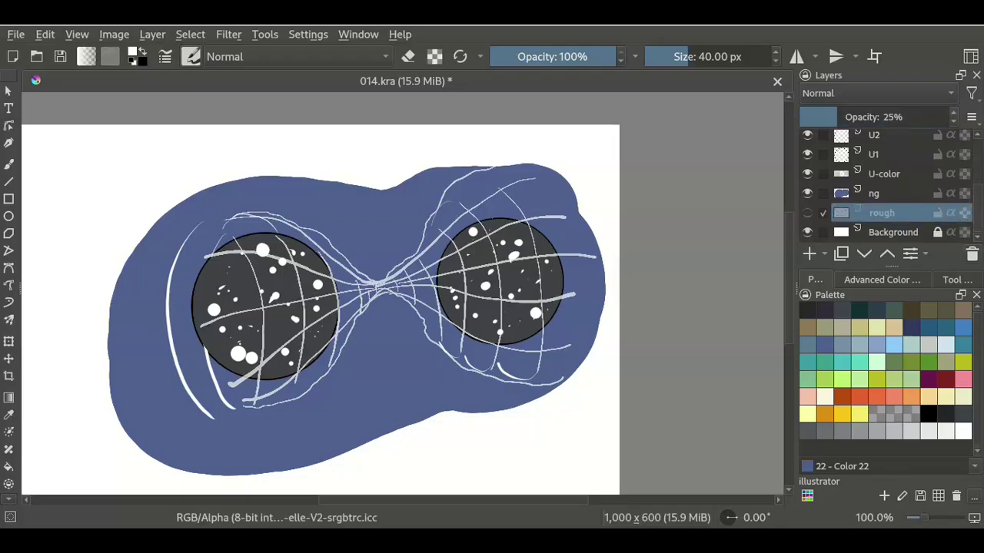
left_click(971, 254)
scroll(884, 184, "up", 1)
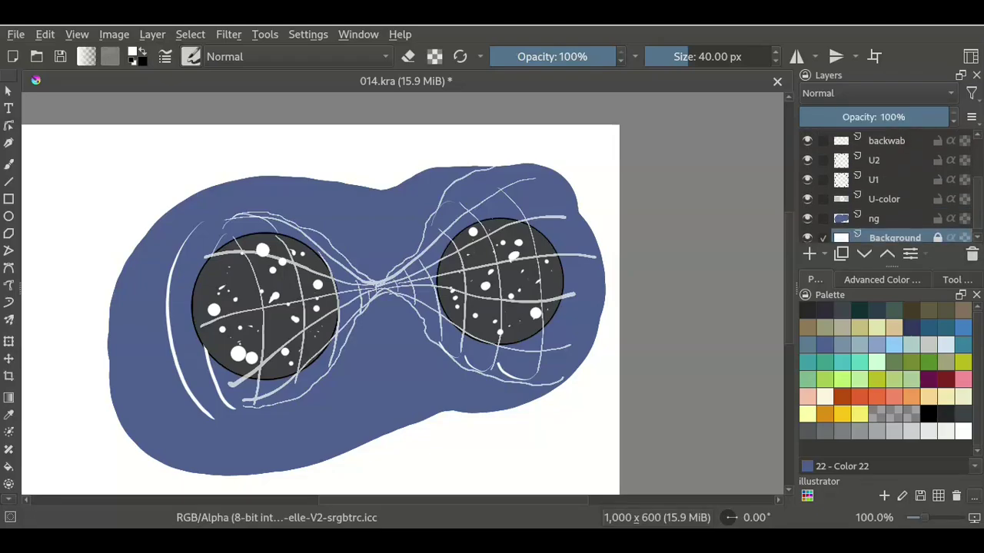
scroll(884, 184, "up", 1)
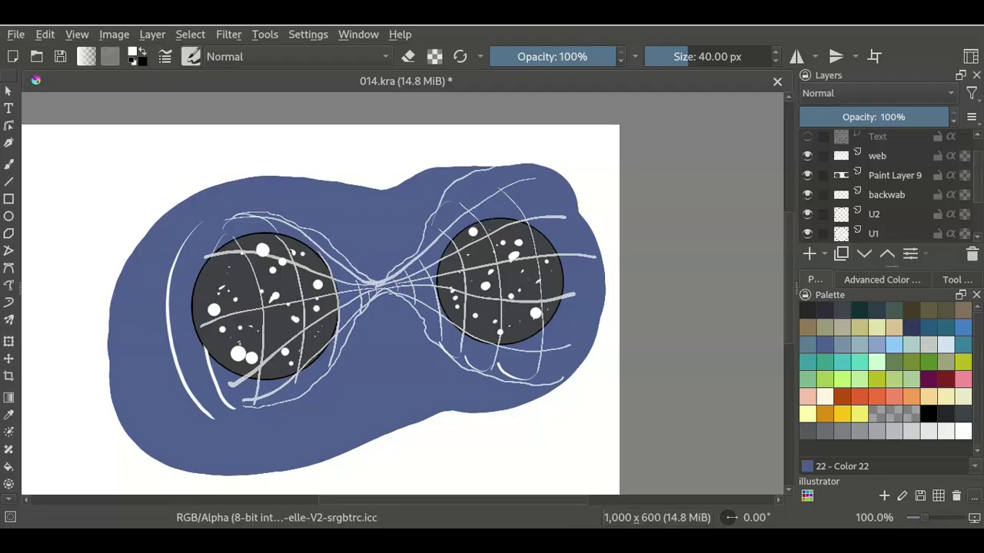
mouse_move(384, 307)
left_mouse_down()
mouse_move(481, 254)
mouse_move(505, 258)
left_mouse_up()
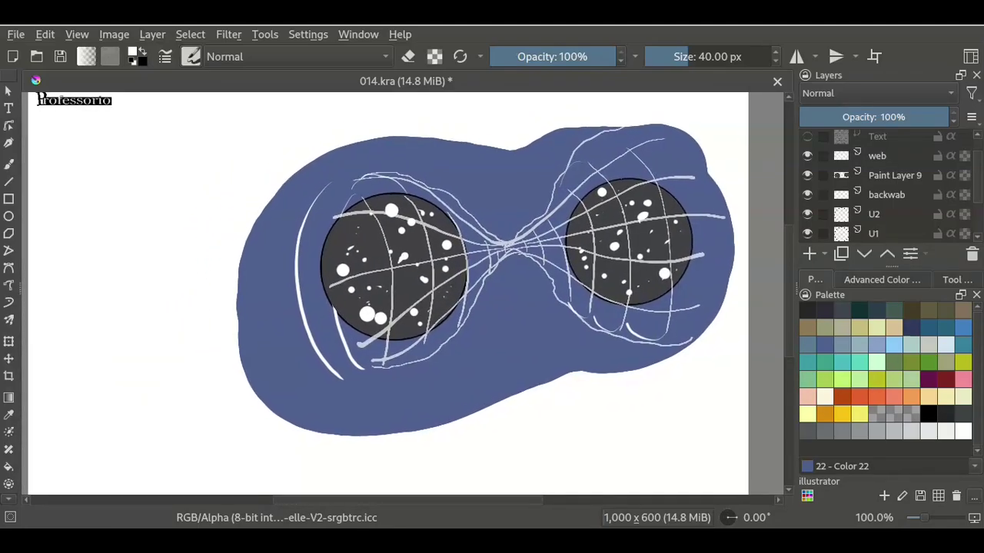
Step: Group the layers from web down to ng into Group 10 and collapse it
left_click(877, 155)
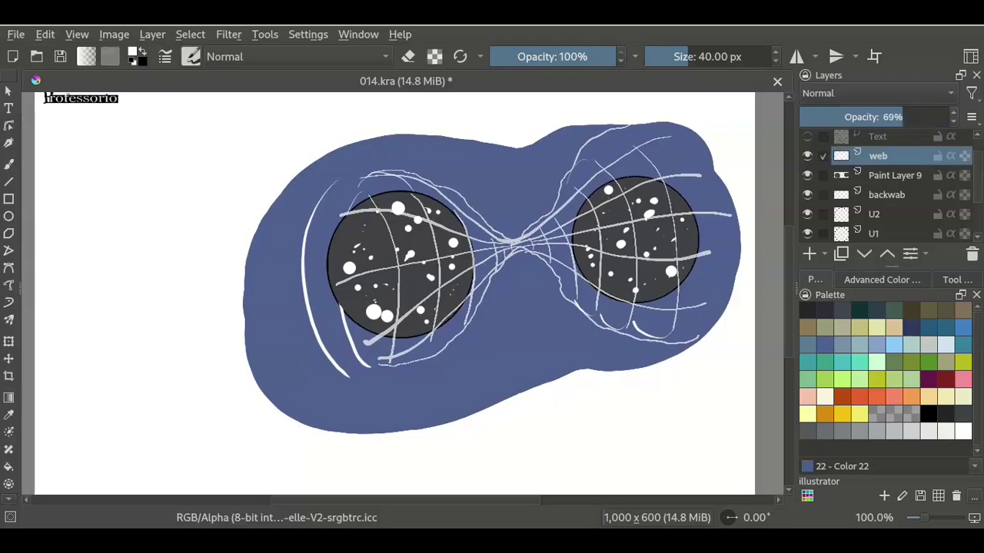
scroll(883, 184, "down", 2)
left_click(874, 213, "shift")
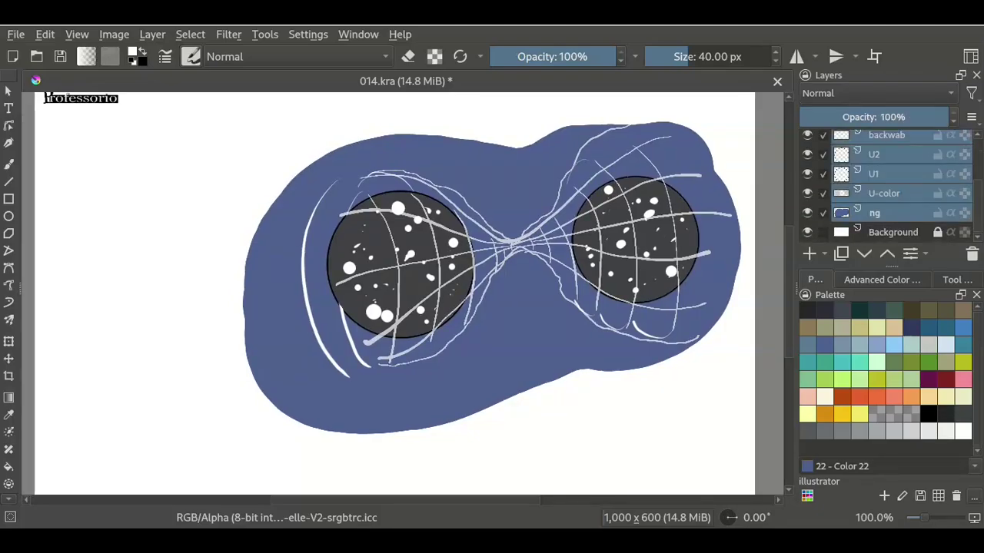
key("ctrl+shift+g")
scroll(884, 184, "up", 3)
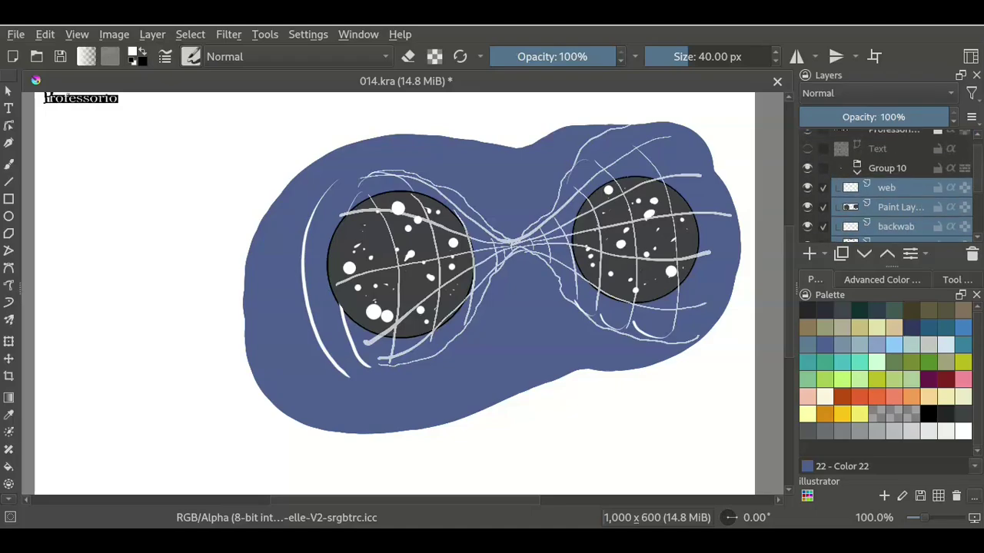
left_click(888, 165)
left_click(857, 164)
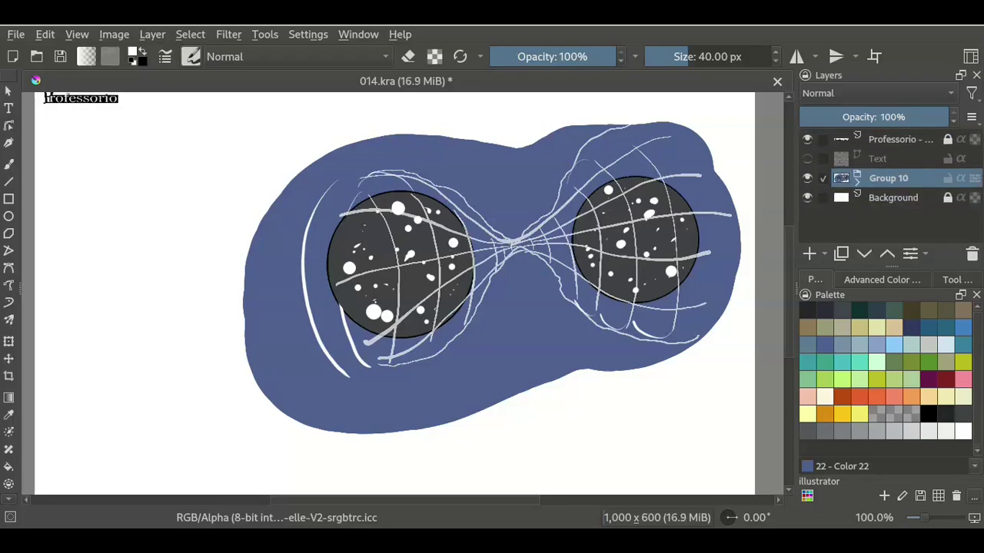
Step: Shift the whole goggles drawing slightly left and down with the Move tool
key("m")
mouse_move(491, 307)
left_mouse_down()
mouse_move(421, 333)
mouse_move(467, 300)
left_mouse_up()
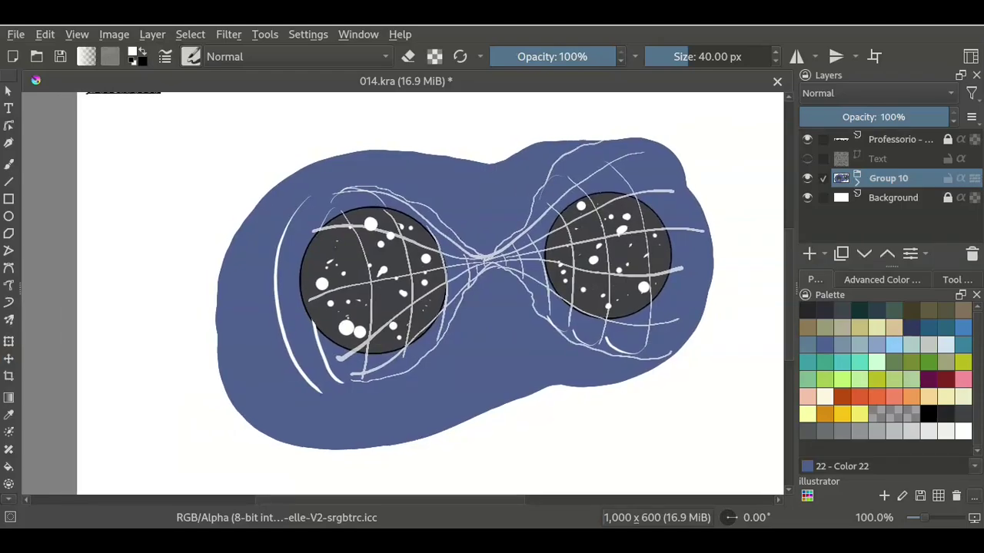
left_click(894, 198)
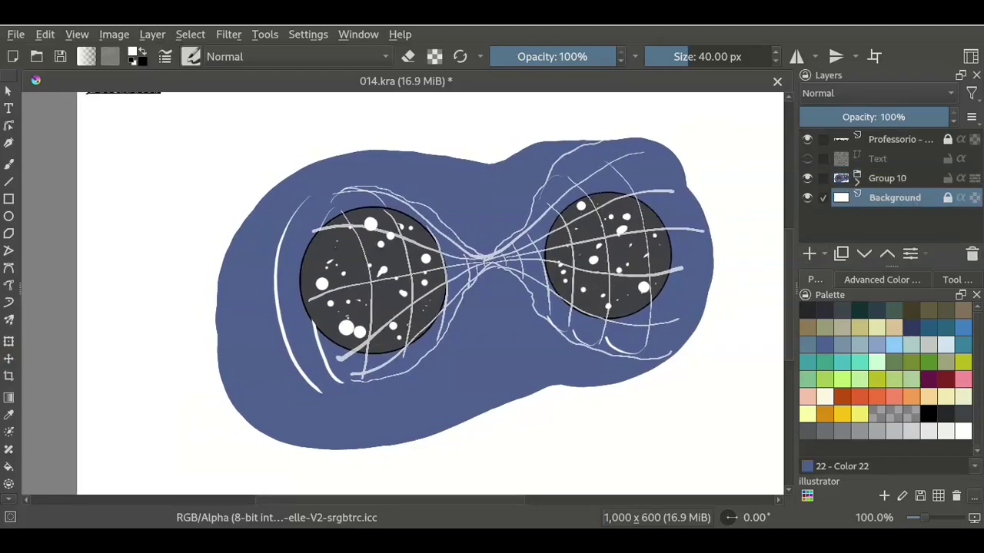
Step: Add a new paint layer above web inside Group 10 and pick salmon Color 56
left_click(857, 178)
left_click(887, 198)
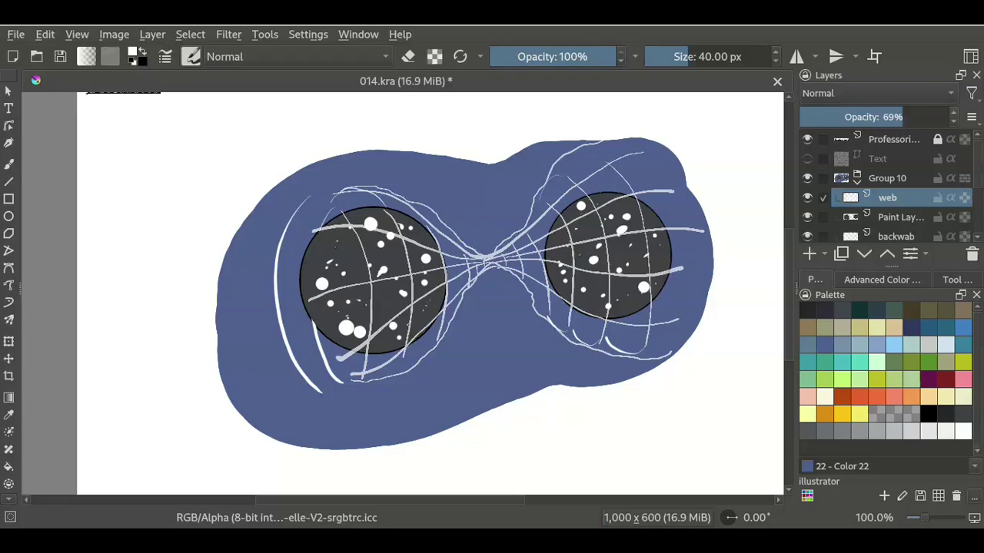
left_click(808, 254)
key("b")
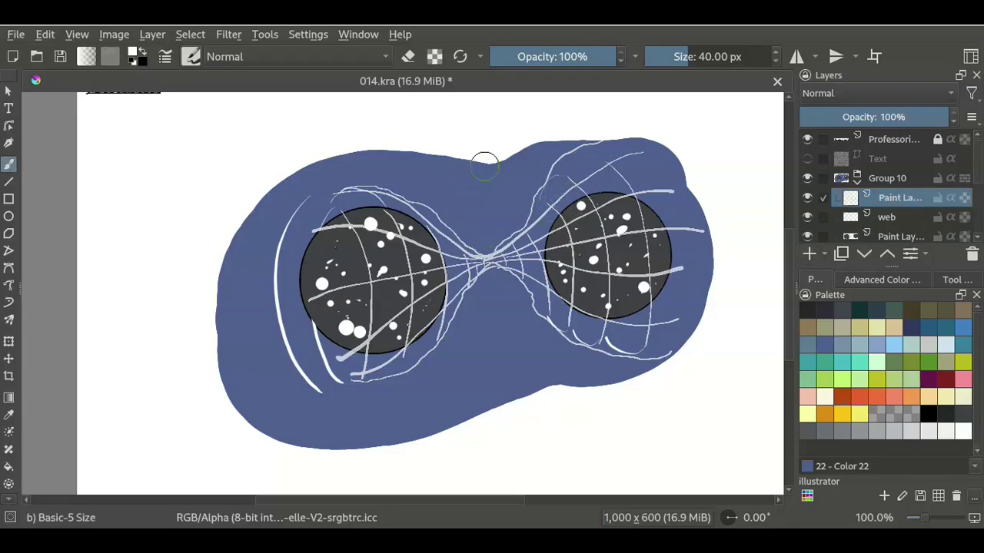
left_click(893, 395)
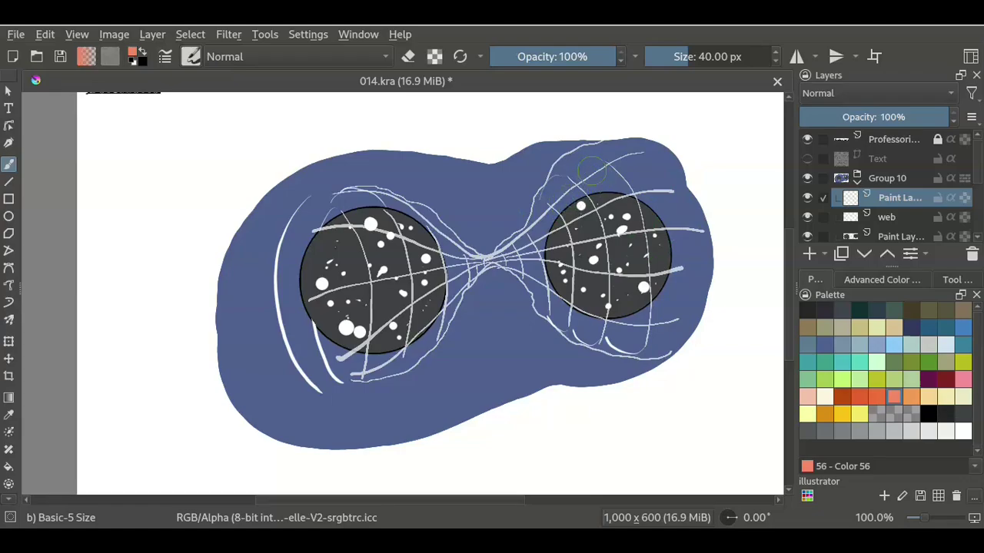
Step: Paint a long salmon diagonal between the lenses and move its layer below backwab
left_click_drag(573, 163, 338, 357)
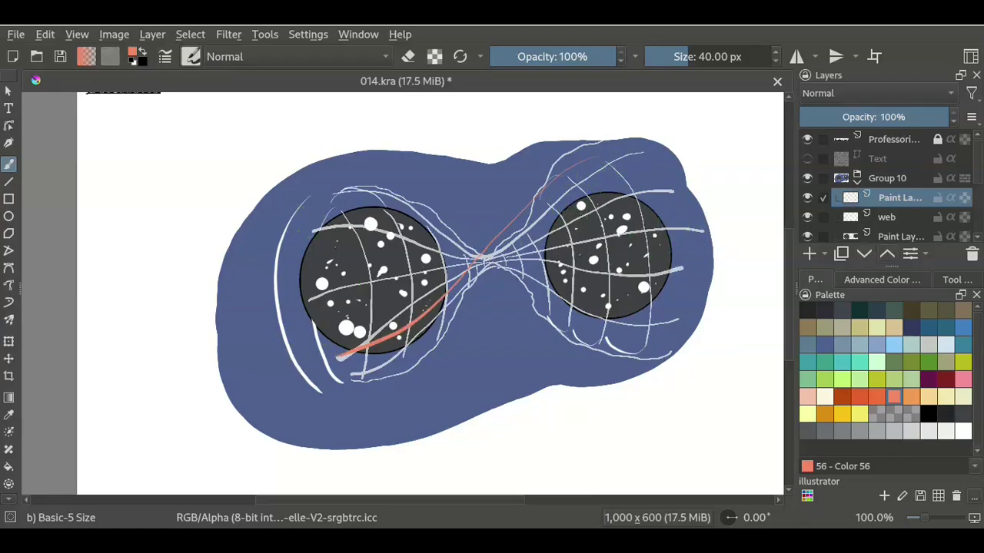
left_click(887, 253)
left_click(887, 254)
left_click(887, 253)
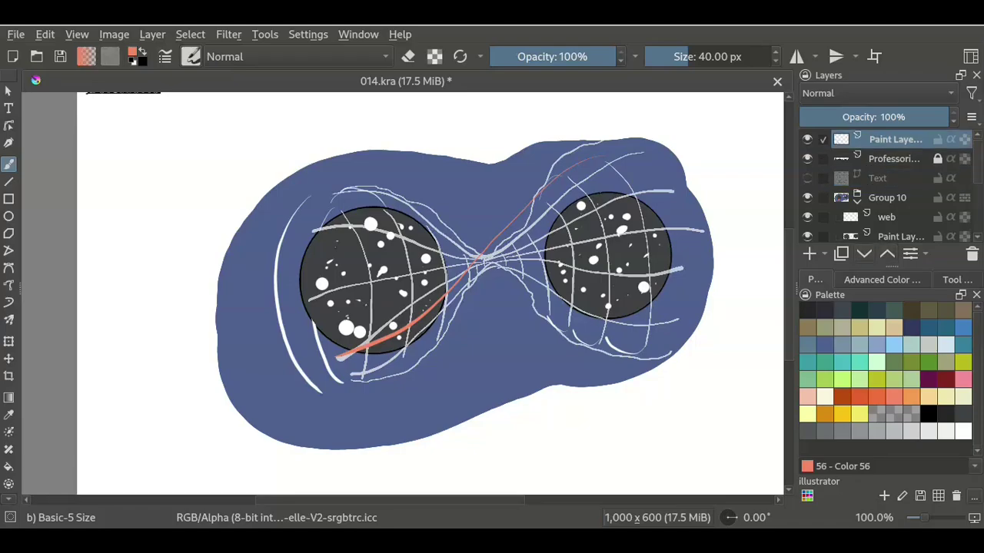
left_click(863, 253)
left_click(864, 253)
left_click(864, 253)
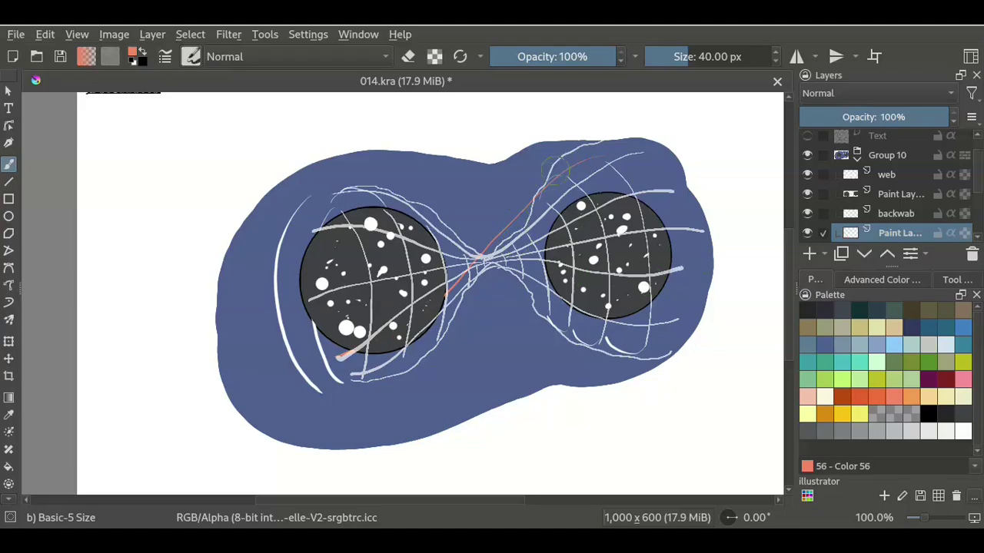
Step: Add thick coral and pale grey diagonal strokes, then fade the layer to about 31%
left_click_drag(630, 158, 338, 360)
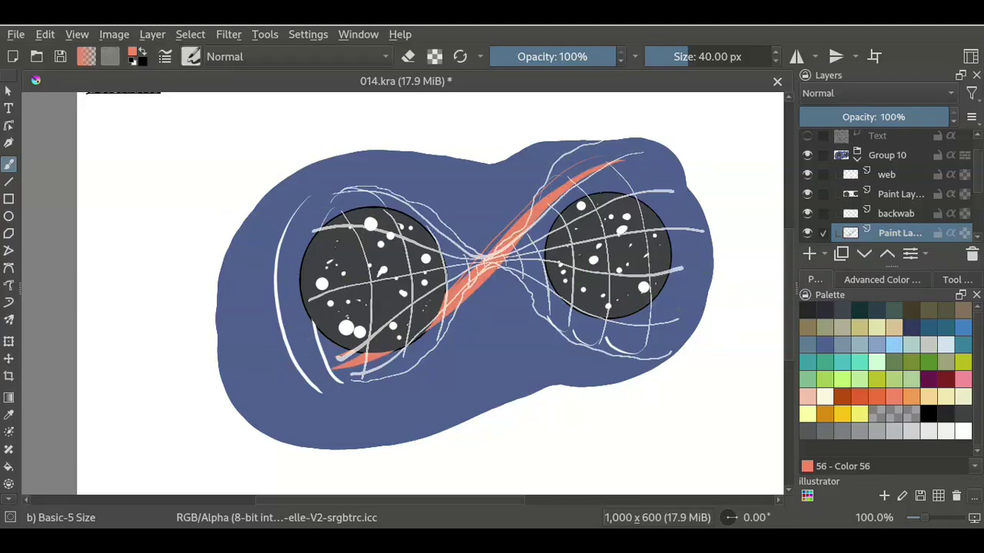
left_click(928, 345)
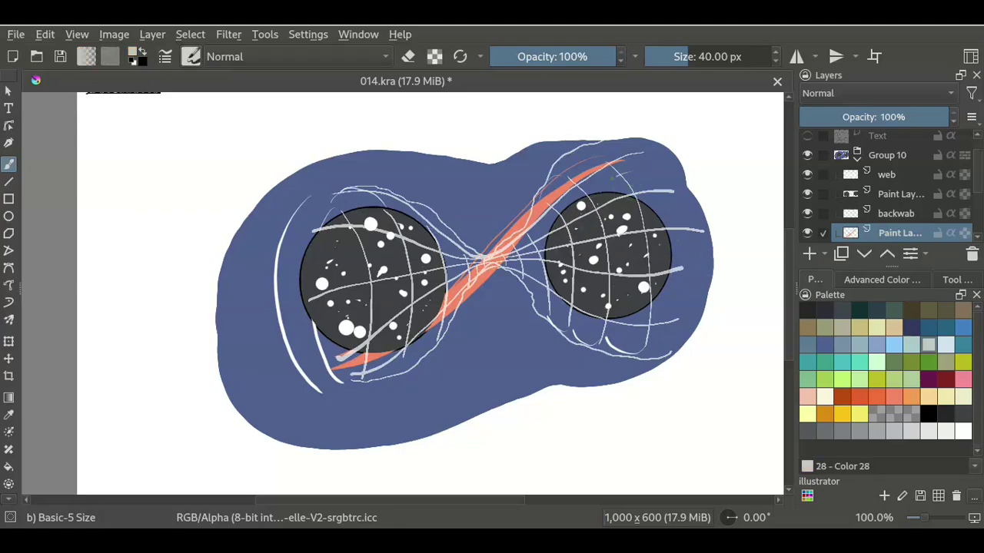
left_click_drag(615, 183, 440, 315)
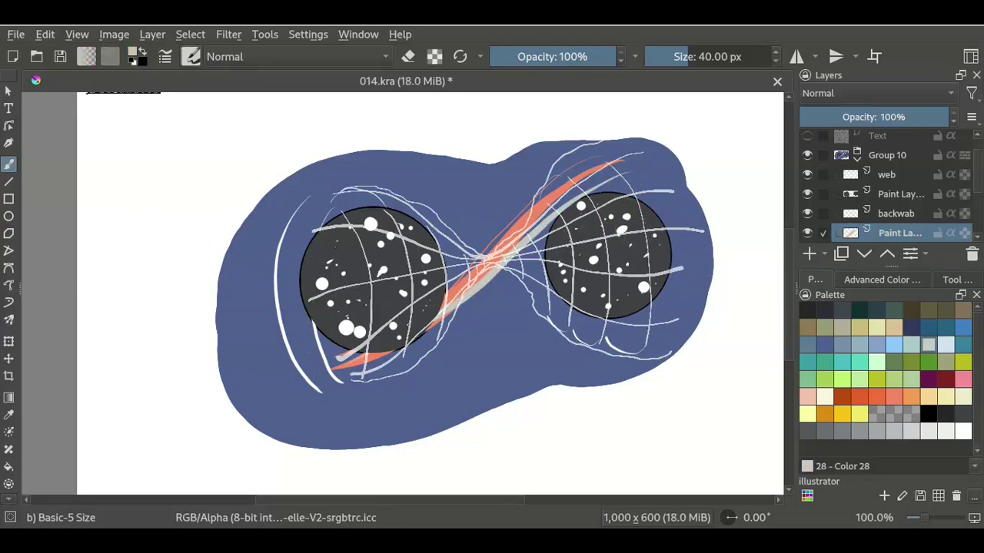
left_click_drag(873, 117, 845, 116)
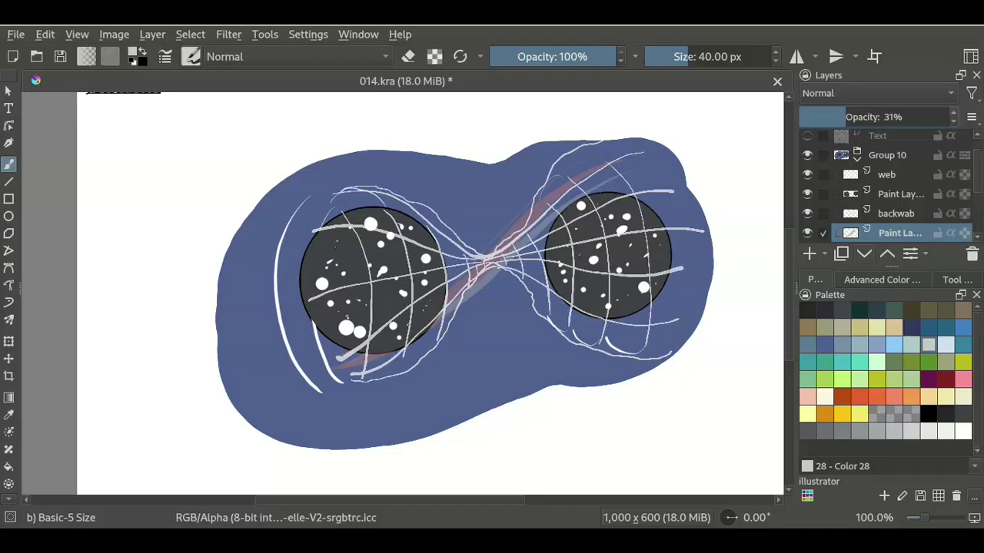
Step: Paint two faint light-green (Color 43) arcs above and below the lenses
left_click(841, 378)
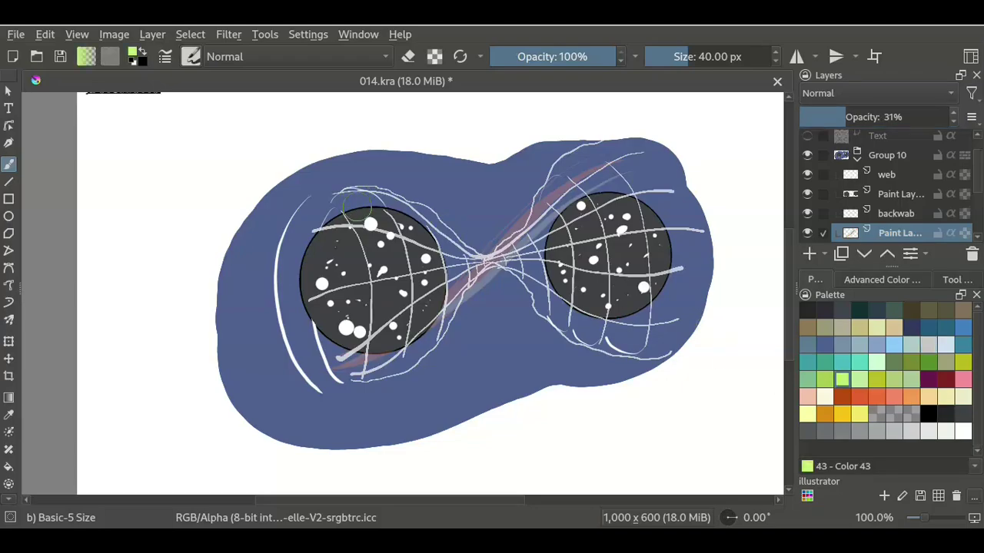
mouse_move(339, 200)
left_mouse_down()
mouse_move(529, 202)
mouse_move(630, 160)
left_mouse_up()
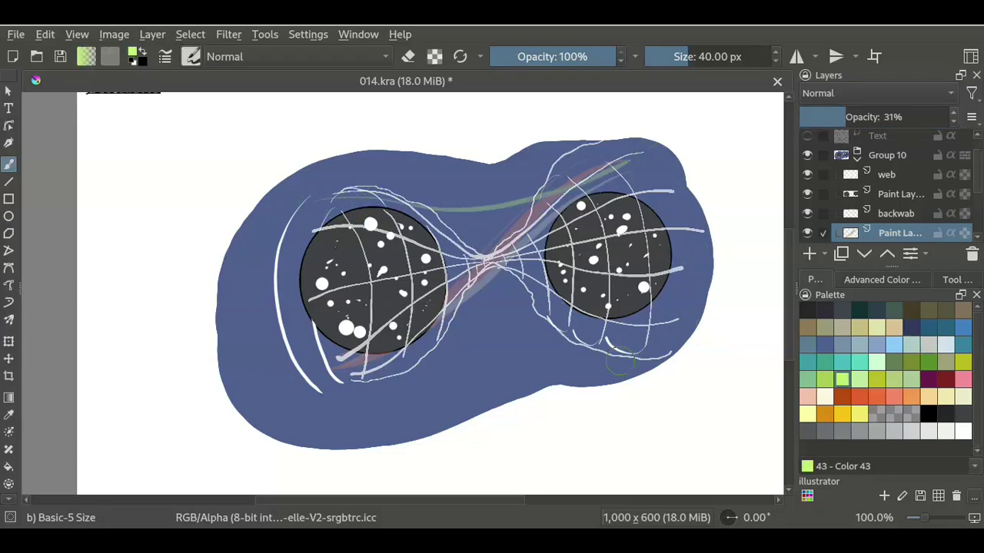
left_click_drag(611, 338, 361, 404)
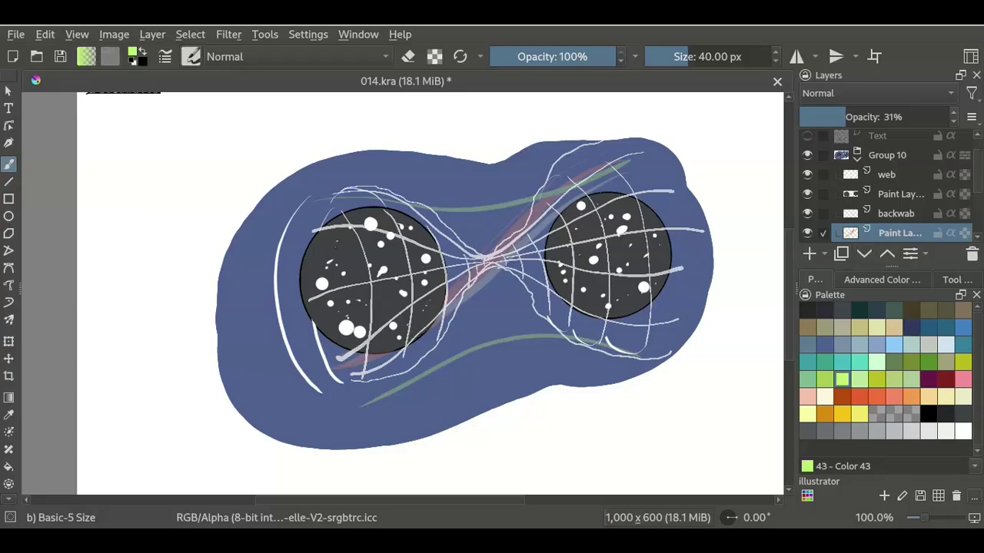
left_click(858, 396)
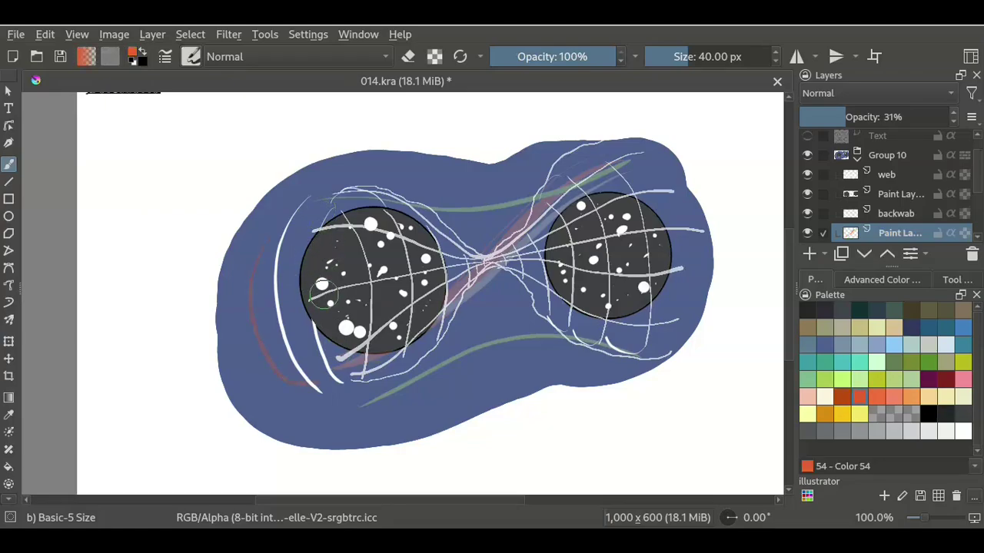
Step: Brush reddish Color 54 strokes along the mask's left edge on a new full-opacity layer
left_click_drag(338, 349, 292, 198)
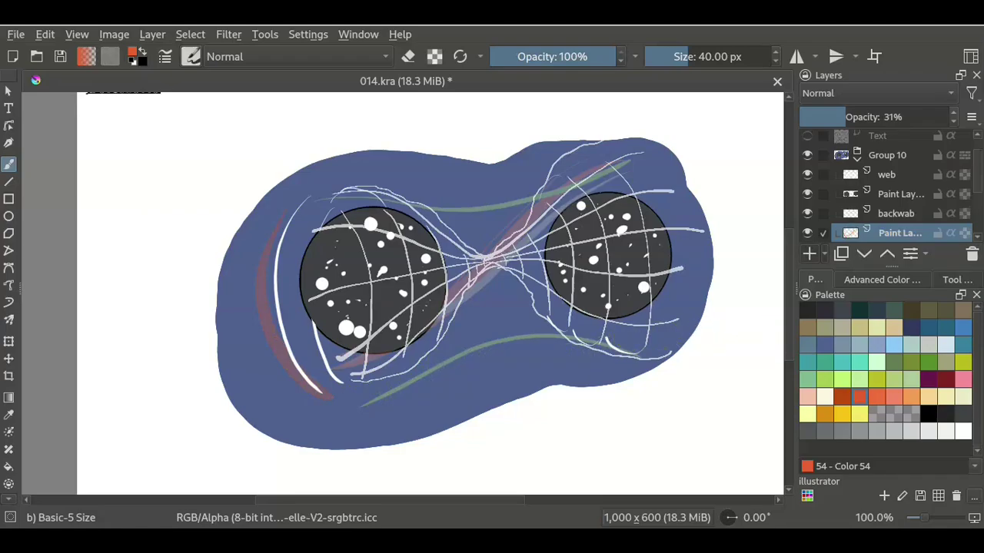
left_click(809, 254)
left_click_drag(268, 209, 261, 370)
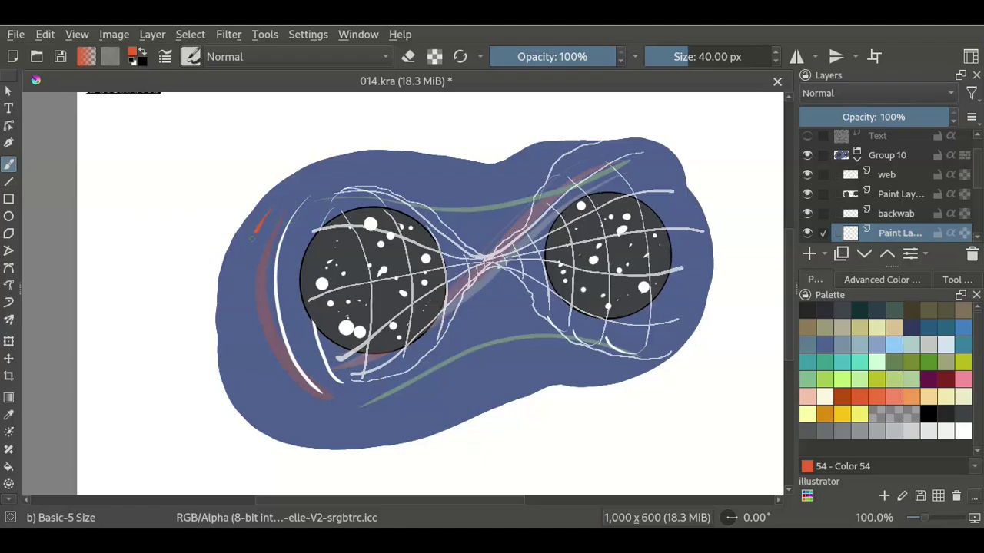
mouse_move(945, 117)
left_mouse_down()
mouse_move(835, 116)
mouse_move(894, 117)
left_mouse_up()
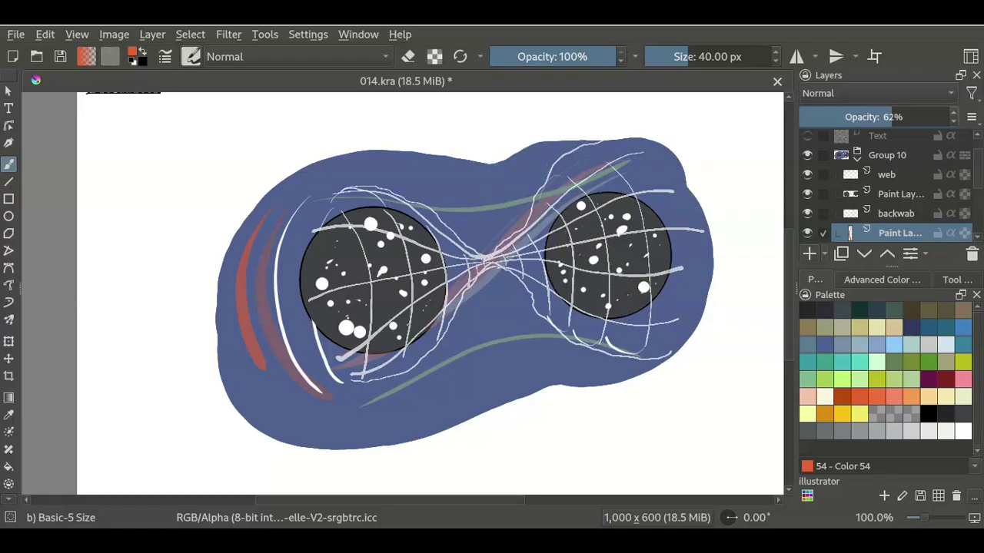
left_click_drag(891, 117, 951, 116)
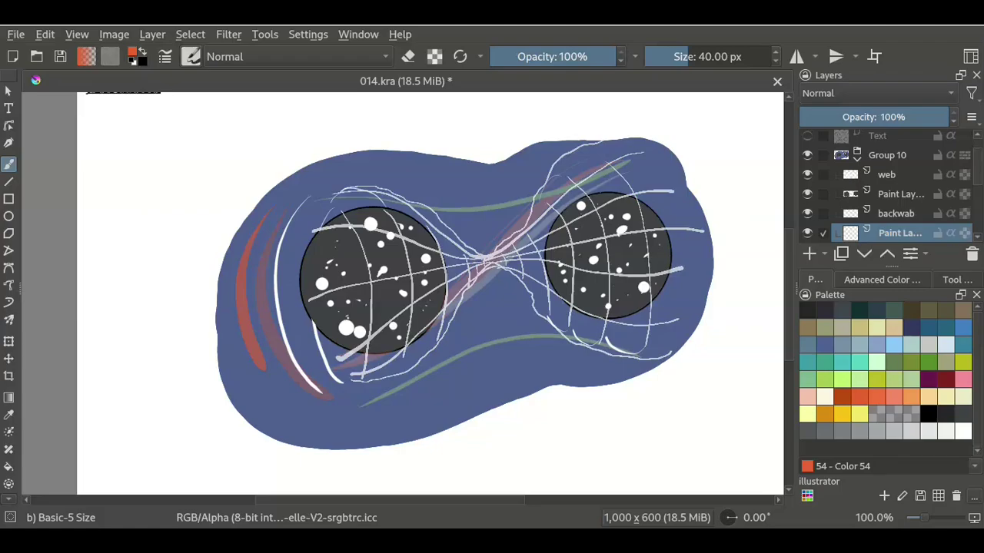
mouse_move(485, 155)
left_mouse_down()
mouse_move(454, 209)
mouse_move(461, 234)
left_mouse_up()
key("ctrl+z")
Step: Dab red dots around the left lens and white dots on the lower mask, then set the layer to 75% opacity
left_click(454, 188)
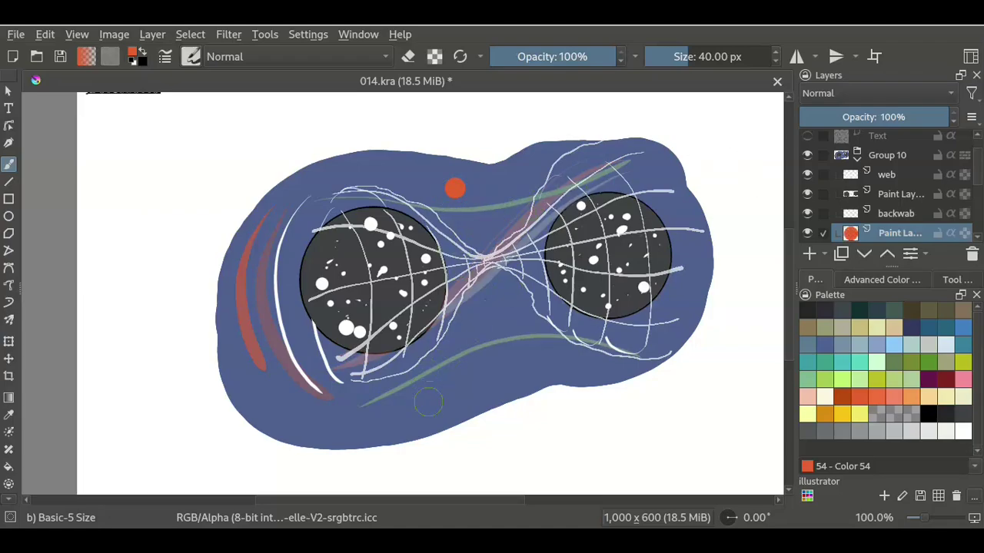
left_click(428, 402)
left_click(963, 431)
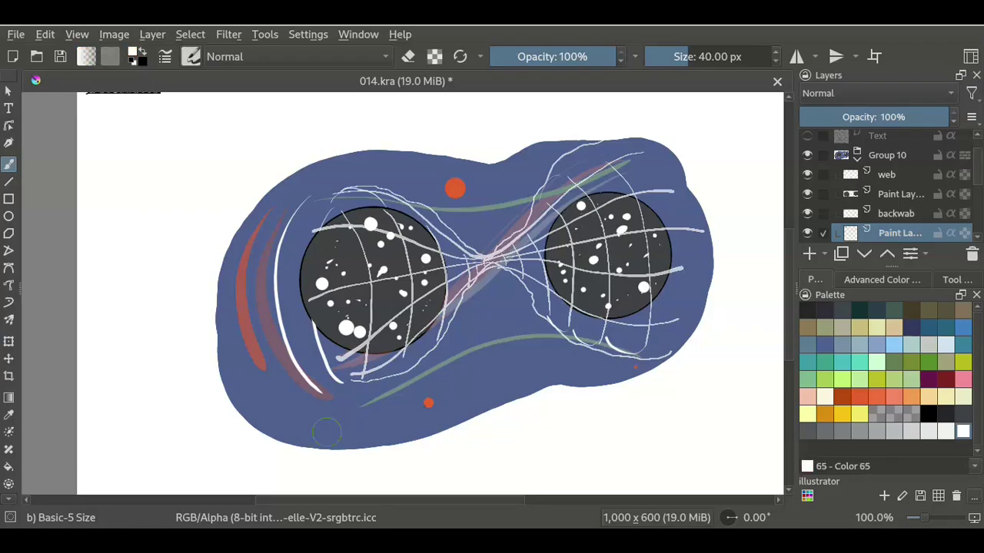
left_click(322, 431)
left_click(615, 378)
mouse_move(884, 117)
left_mouse_down()
mouse_move(859, 117)
mouse_move(911, 117)
left_mouse_up()
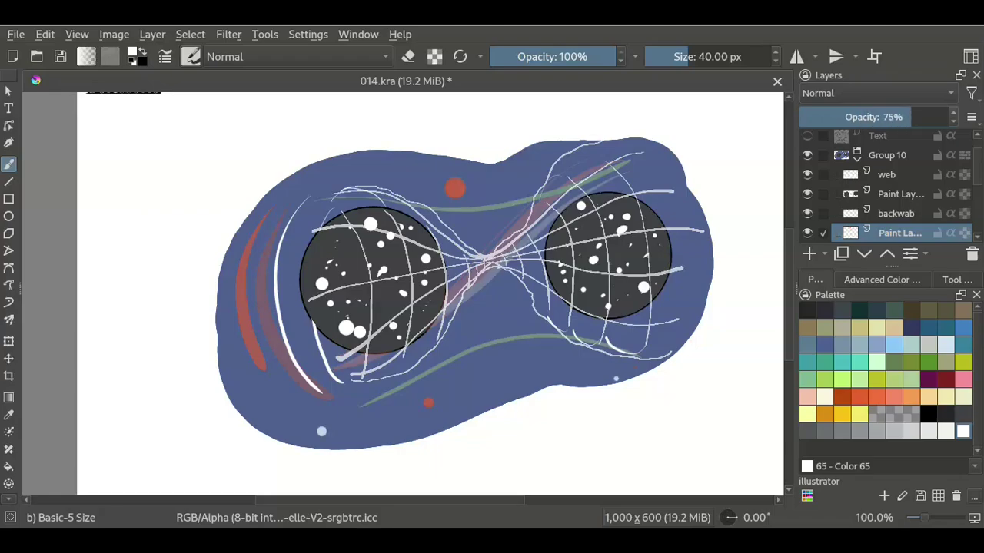